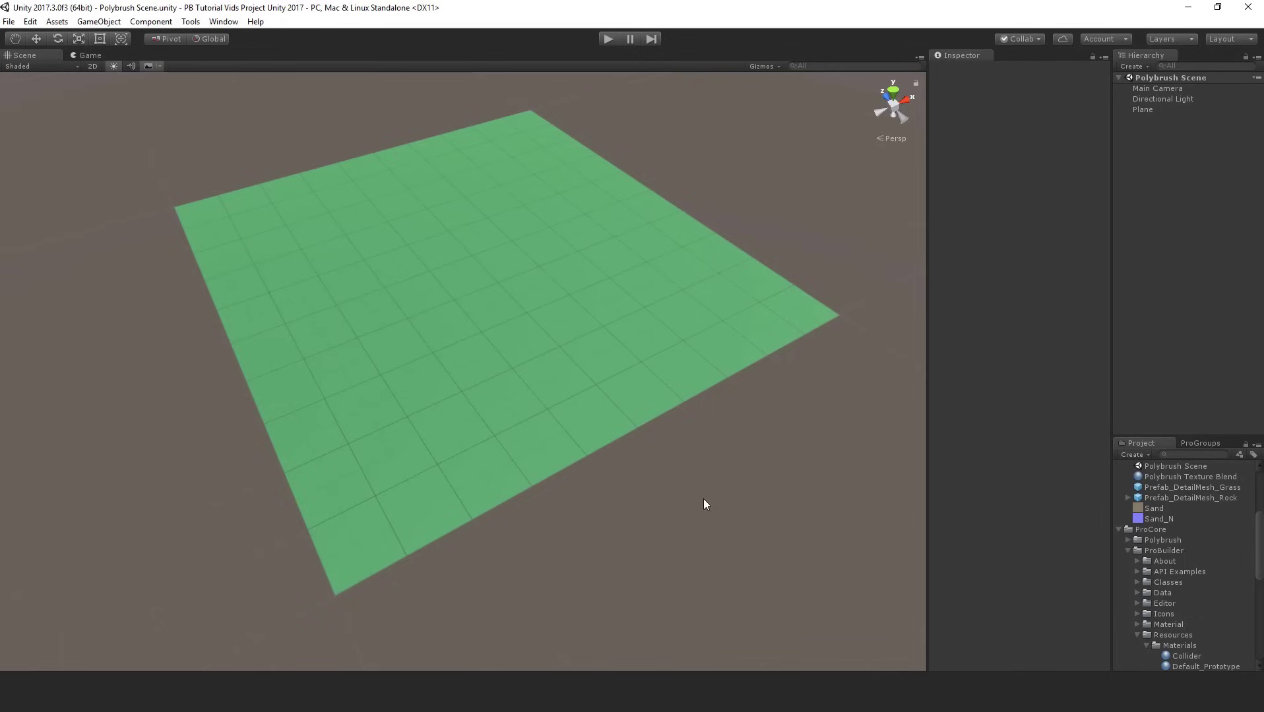
Check the Polybrush version under Tools > Polybrush > About, then close it.
middle_drag(649, 486, 691, 469)
click(191, 22)
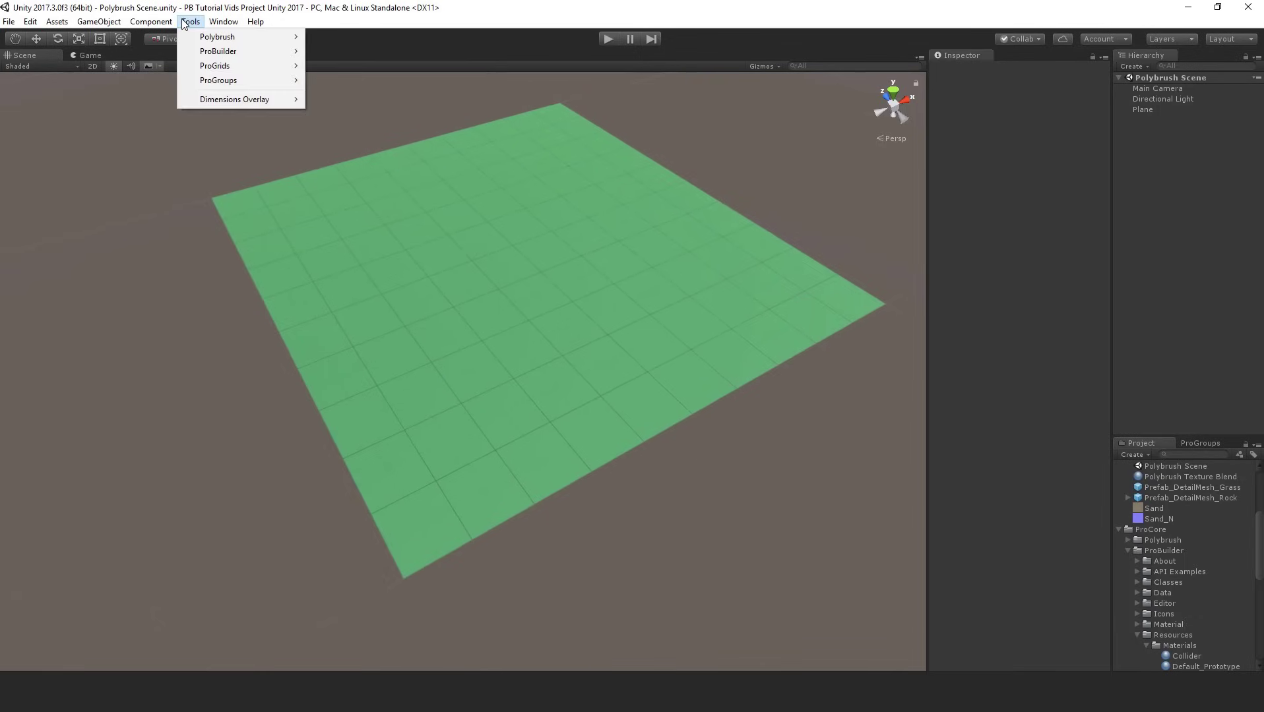
mouse_move(211, 39)
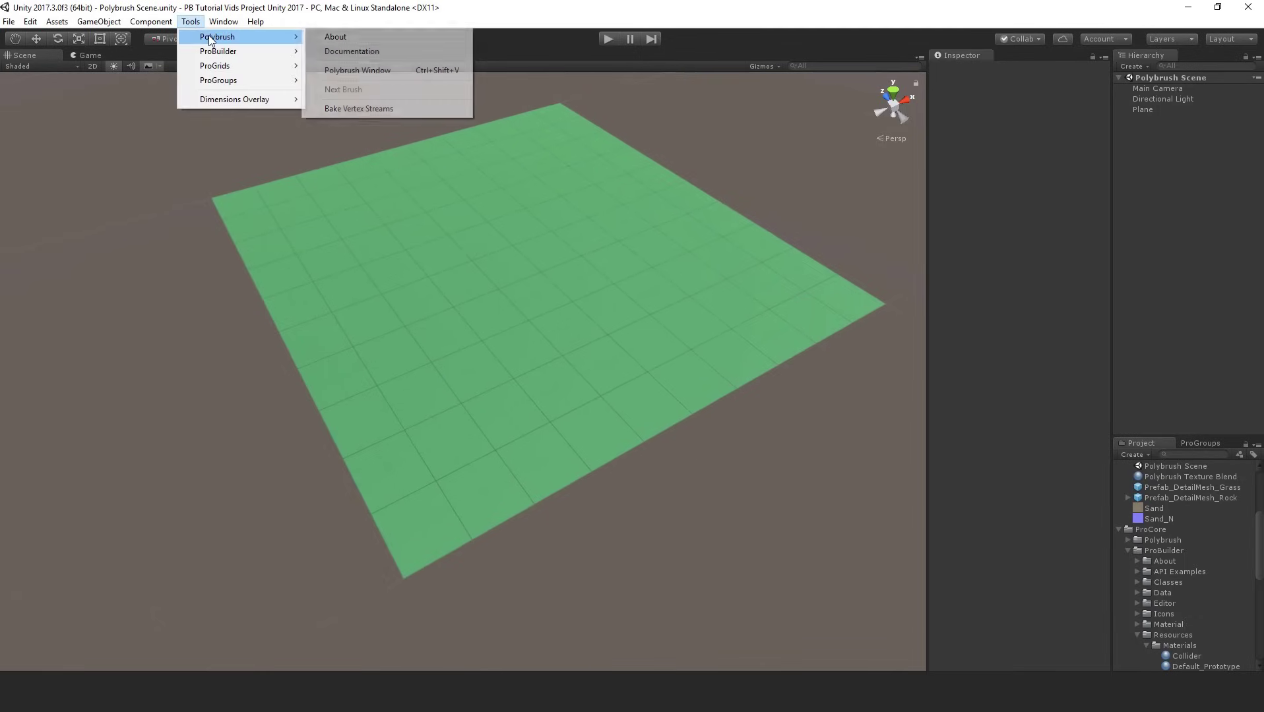
click(368, 37)
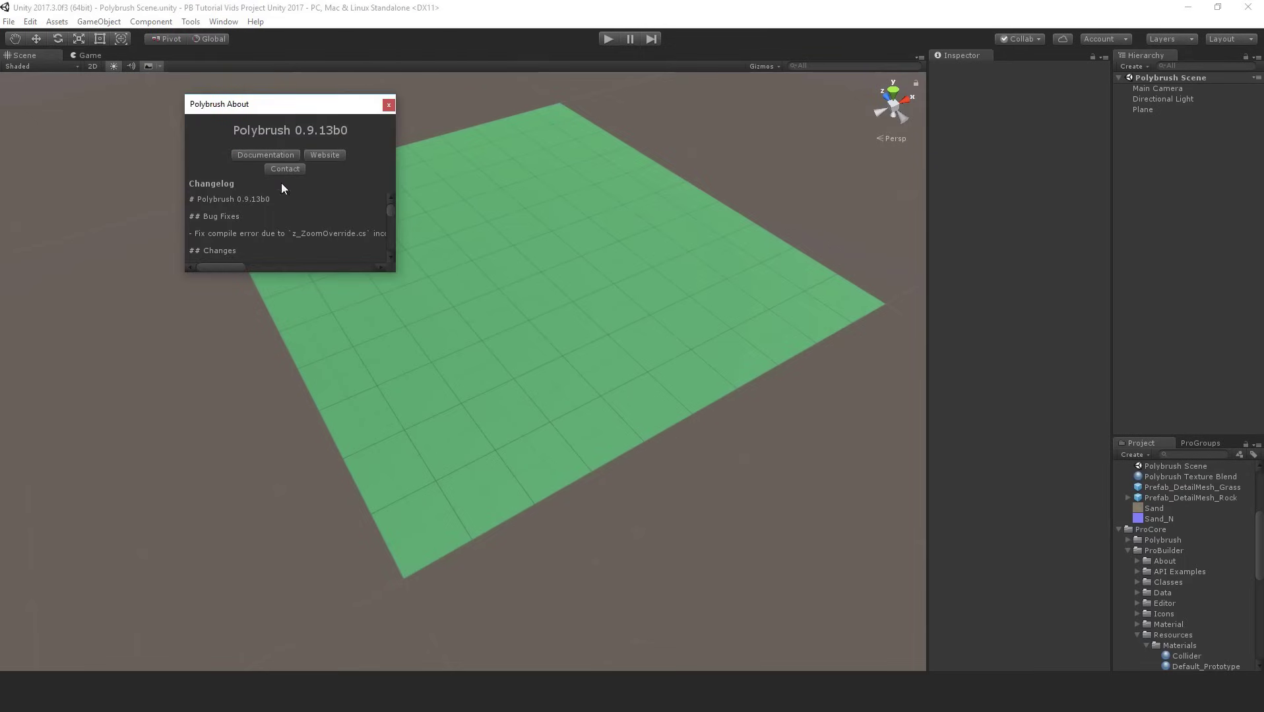
click(387, 105)
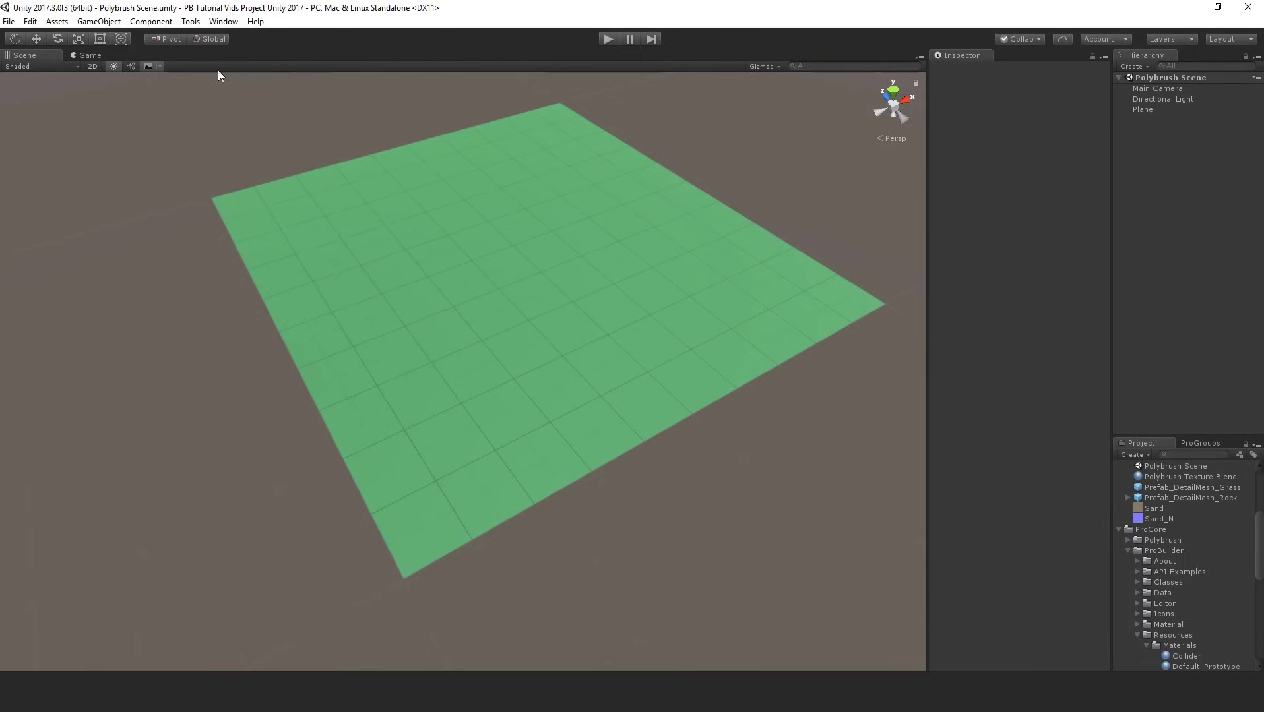
Open the Polybrush Window from Tools > Polybrush.
click(190, 22)
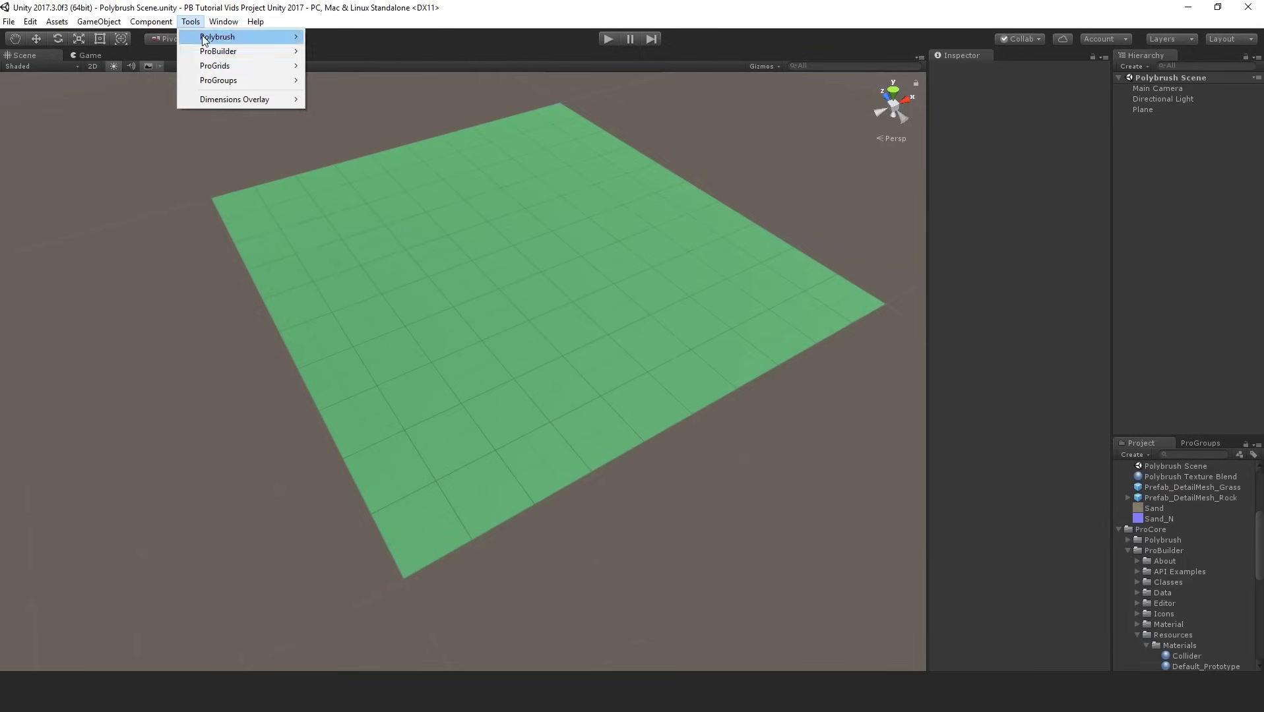
mouse_move(208, 38)
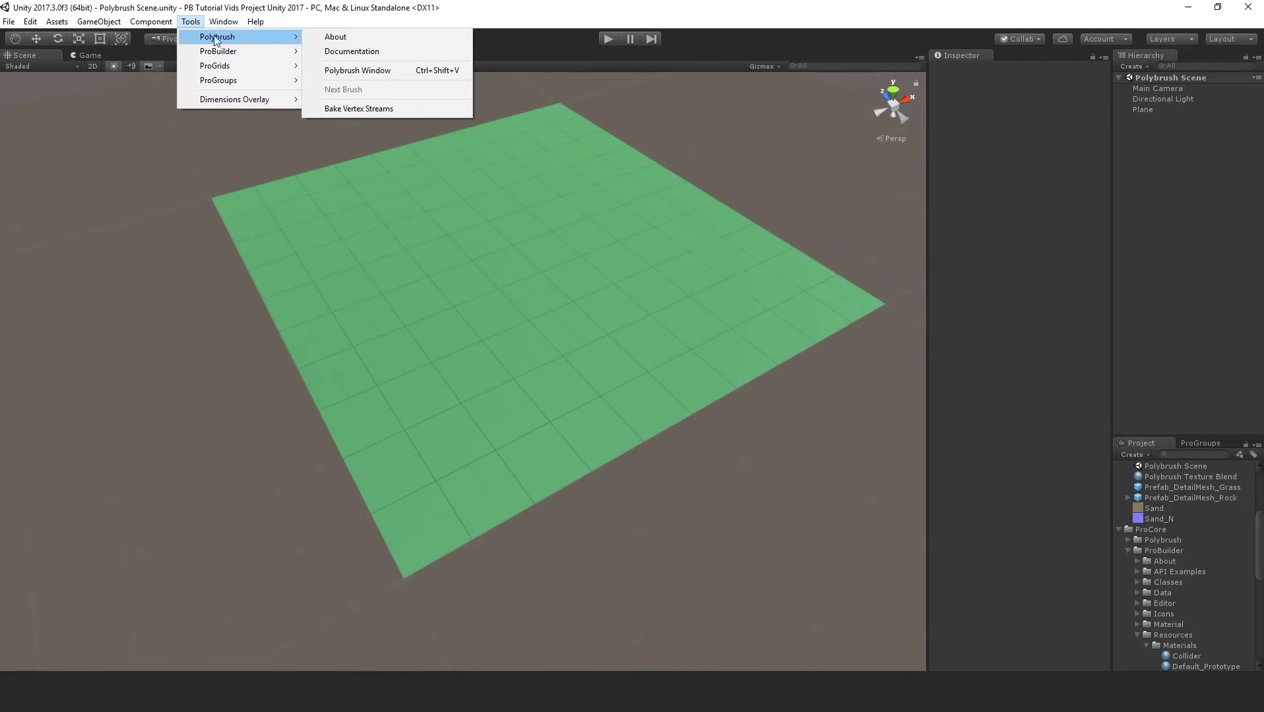
click(373, 71)
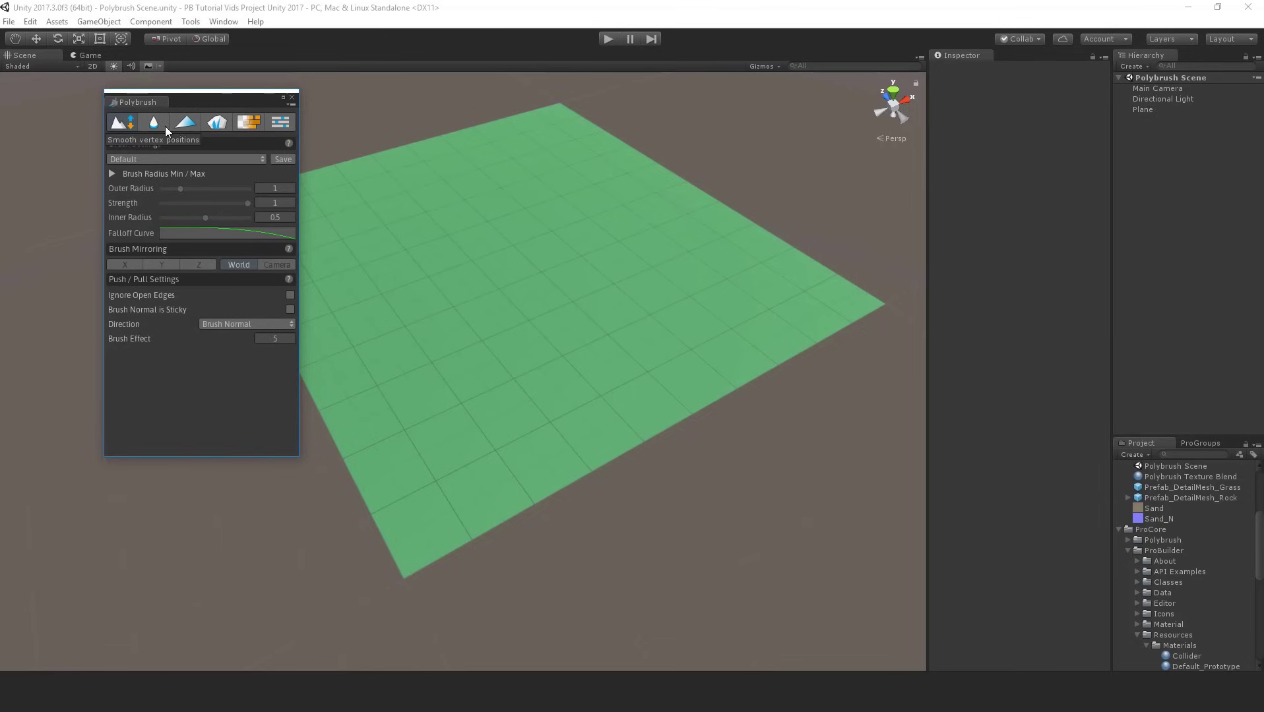
click(185, 123)
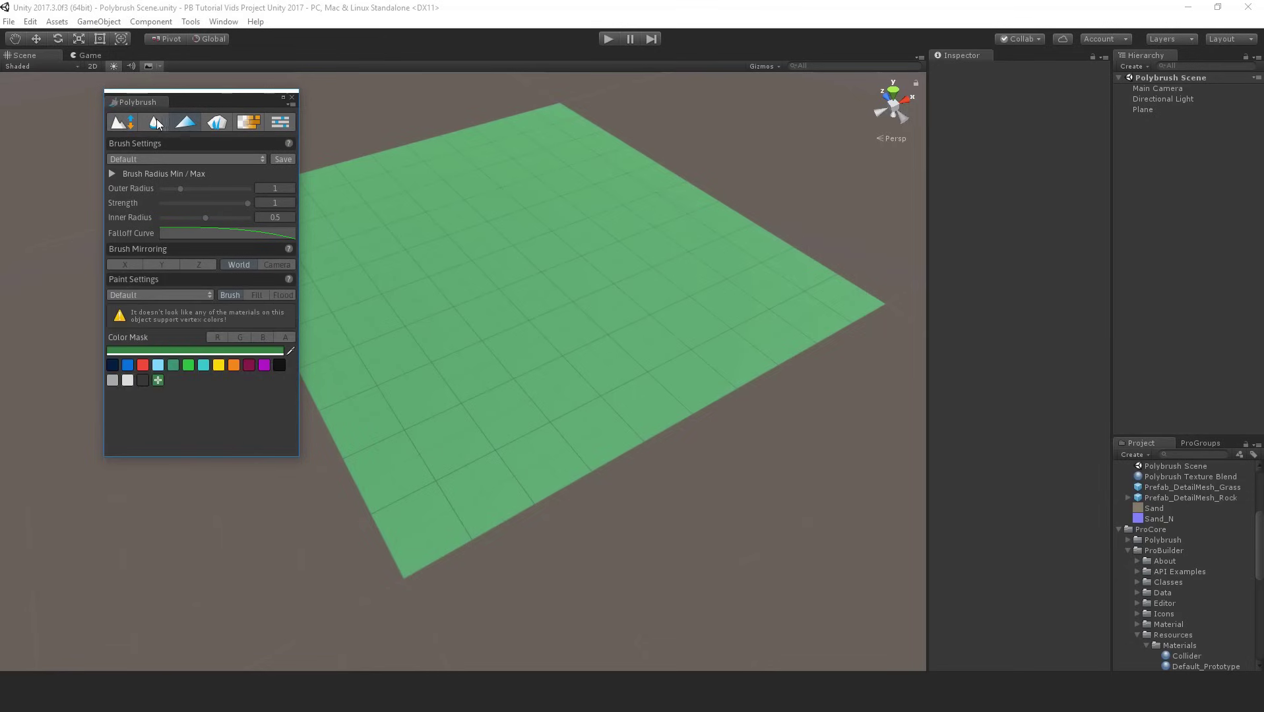
click(217, 124)
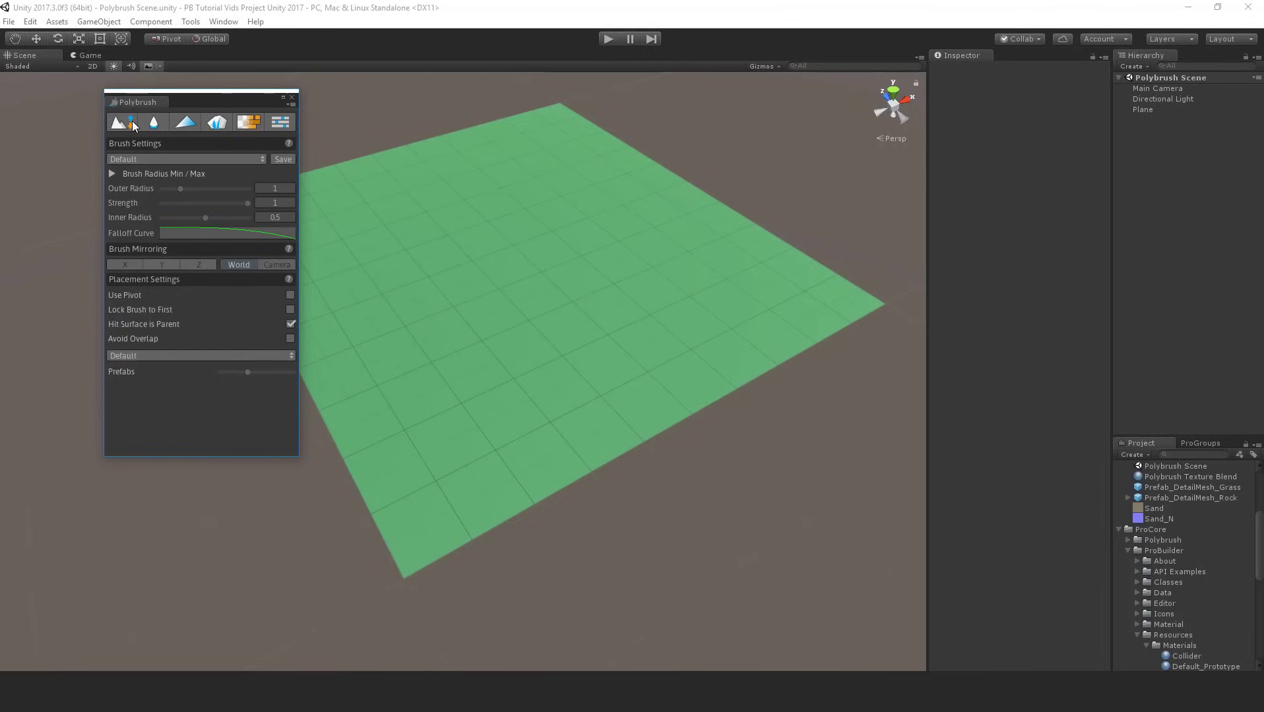
click(165, 125)
click(186, 122)
click(217, 122)
click(250, 122)
click(122, 122)
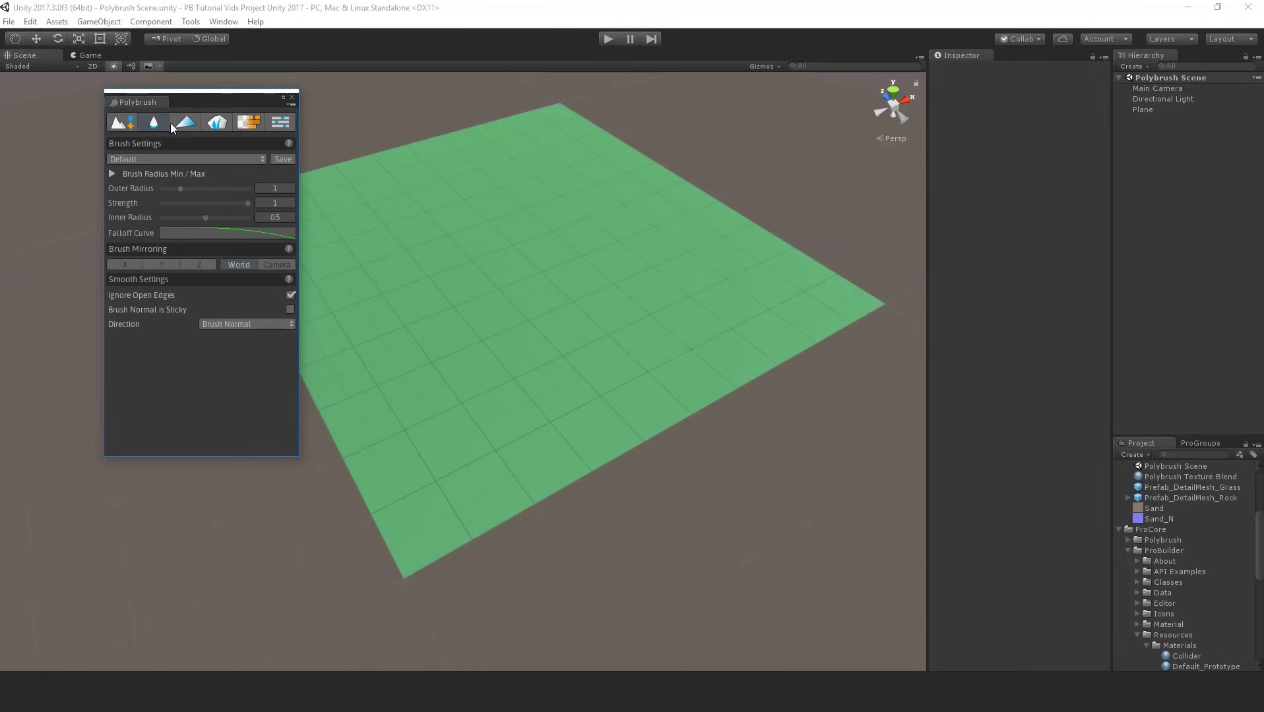
click(185, 122)
click(127, 125)
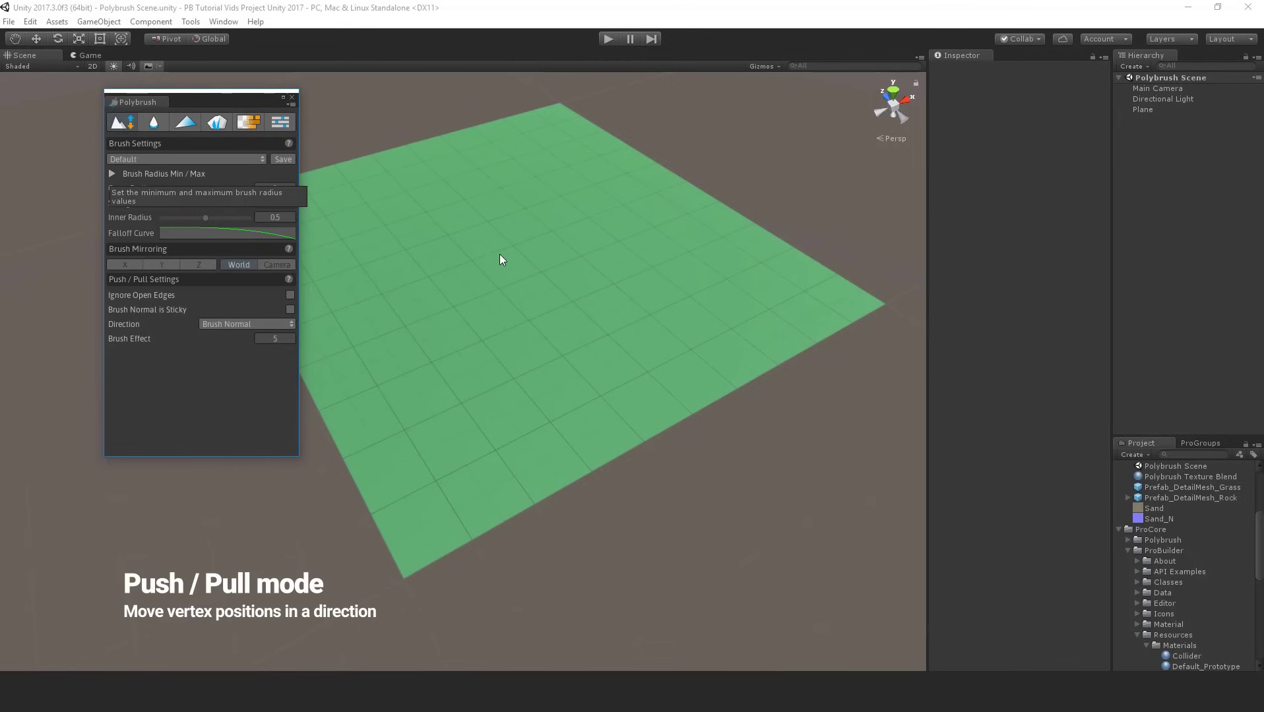
Select the Plane and set brush inner radius 0.3732642, outer radius 1.975946, strength 0.4809393.
click(507, 280)
alt+drag(488, 298, 547, 318)
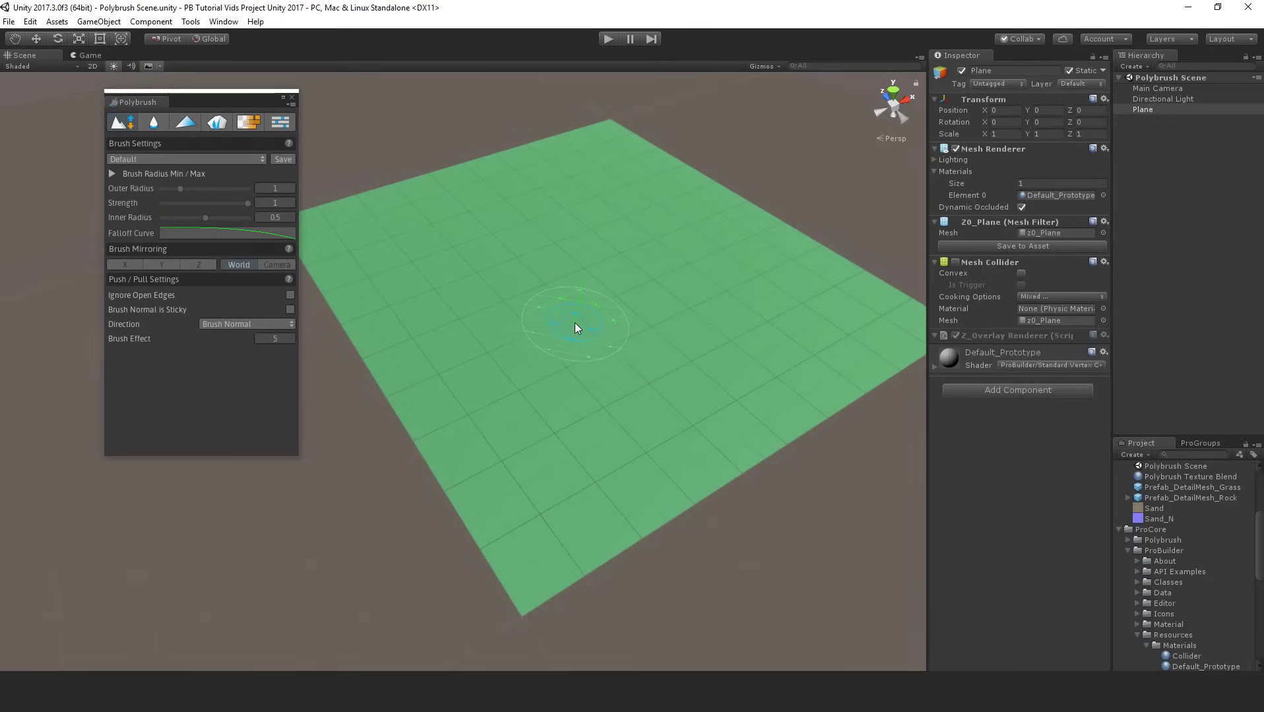
ctrl+shift+scroll(576, 327, up, 5)
ctrl+shift+scroll(582, 318, down, 6)
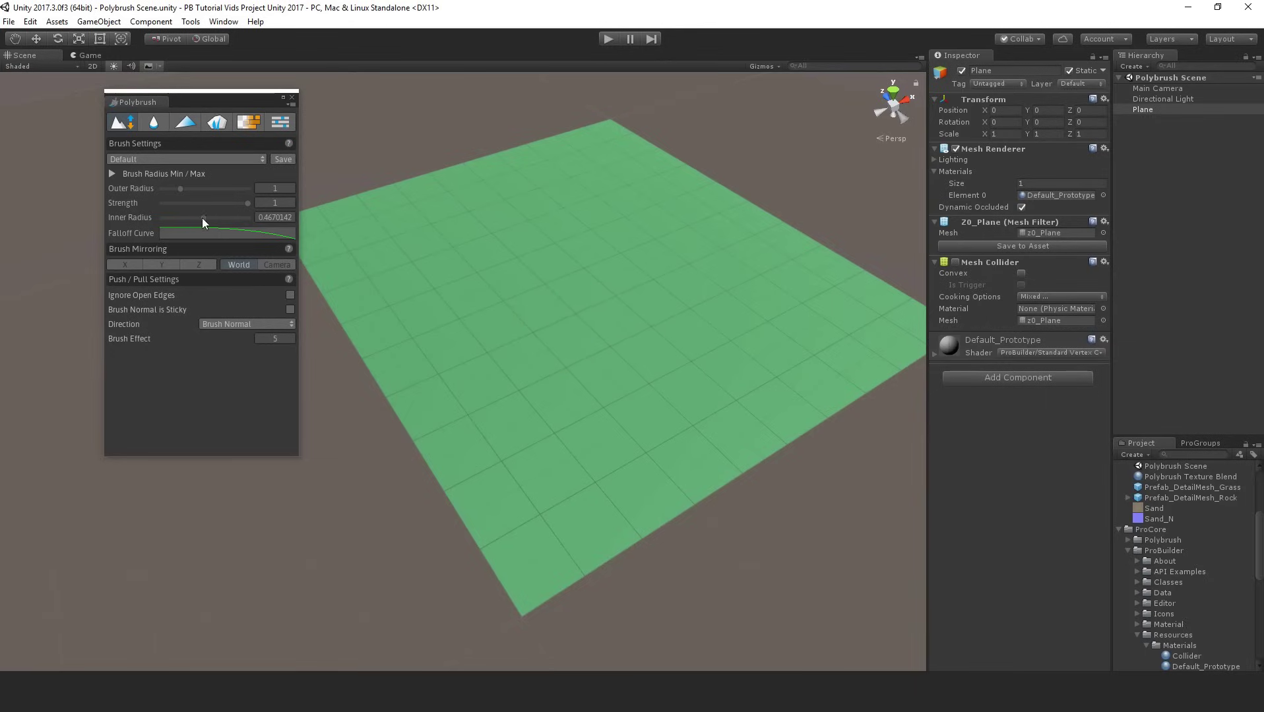
mouse_move(203, 217)
mouse_down()
mouse_move(219, 217)
mouse_move(199, 219)
mouse_up()
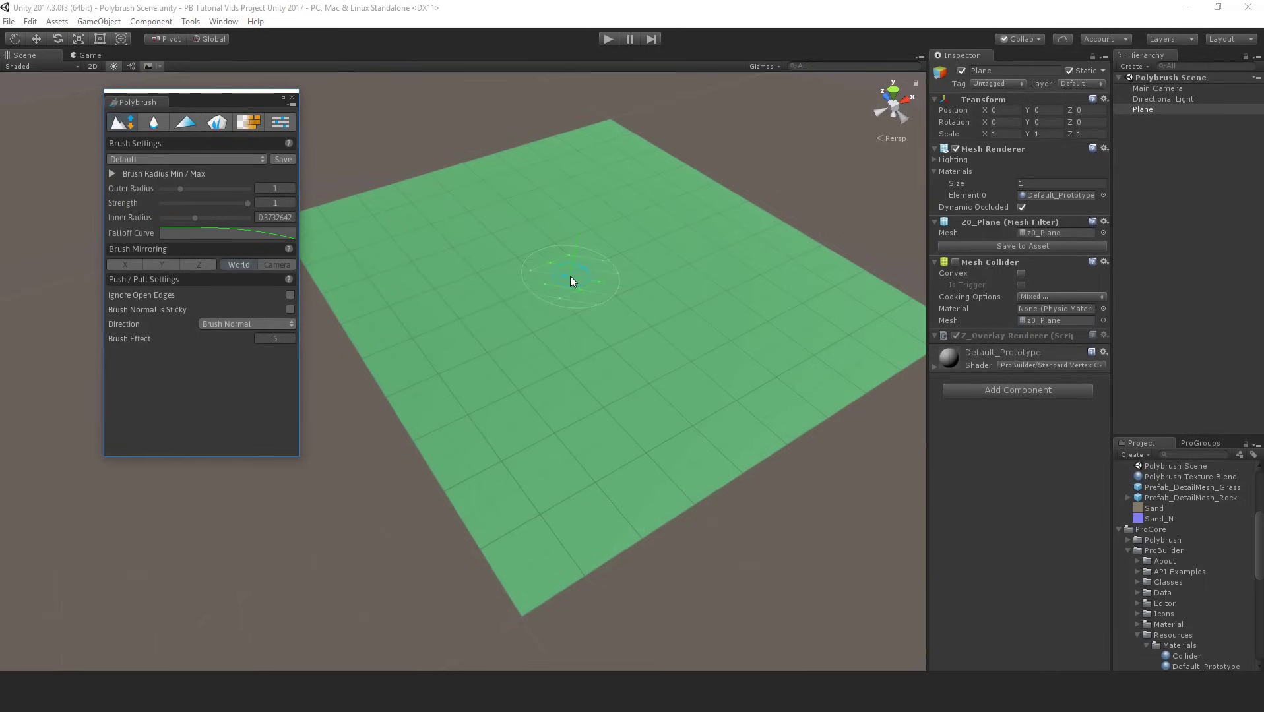
ctrl+scroll(570, 276, up, 5)
ctrl+scroll(573, 310, down, 2)
mouse_move(207, 188)
mouse_down()
mouse_move(171, 194)
mouse_move(227, 201)
mouse_move(197, 201)
mouse_up()
mouse_move(246, 201)
mouse_down()
mouse_move(197, 205)
mouse_move(237, 212)
mouse_up()
Reshape the brush falloff curve into a wavy dip in the Curve editor.
shift+scroll(602, 304, down, 5)
shift+scroll(585, 298, down, 3)
click(223, 233)
drag(311, 368, 344, 459)
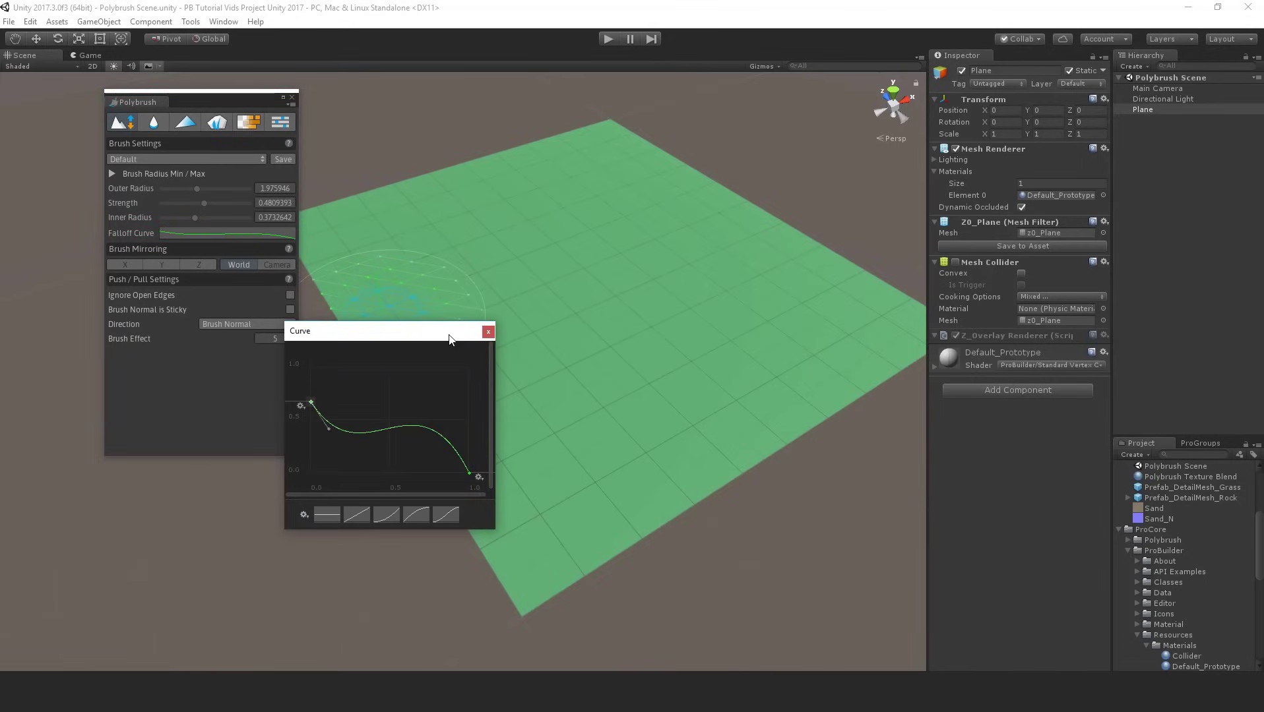
Close the curve editor and save the brush as a new preset renamed 'My Brush'.
click(488, 332)
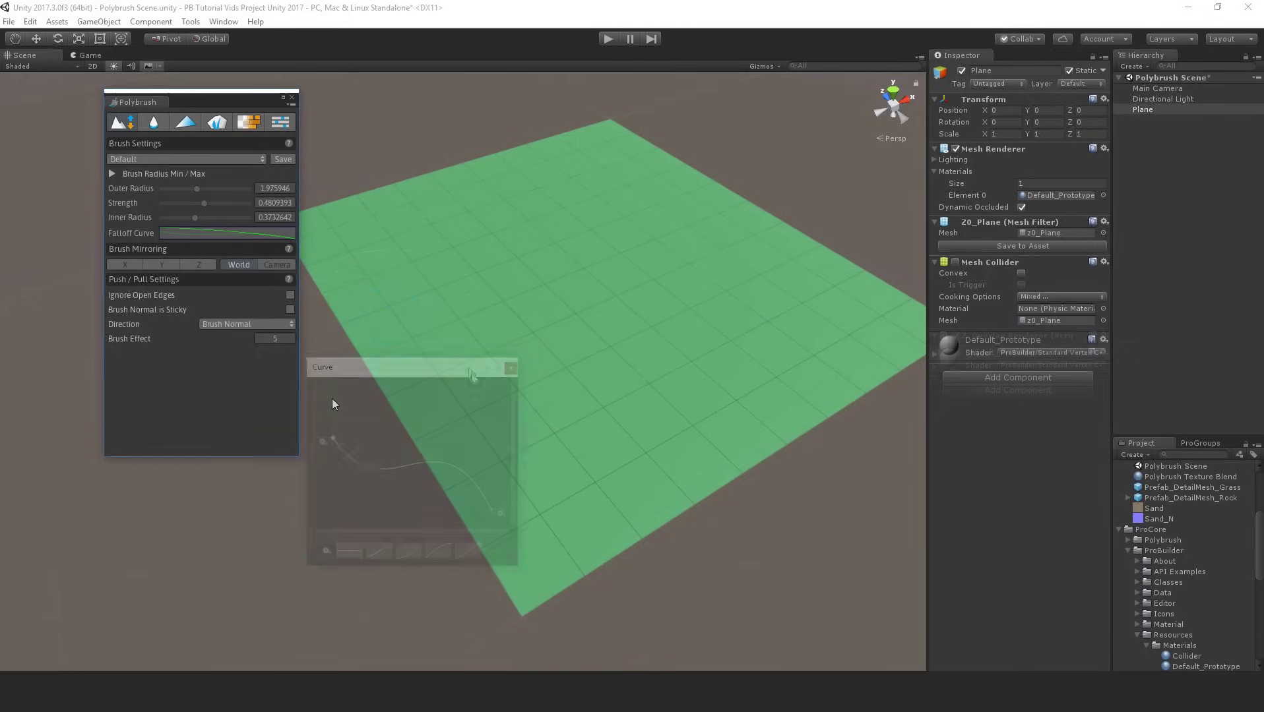
click(110, 174)
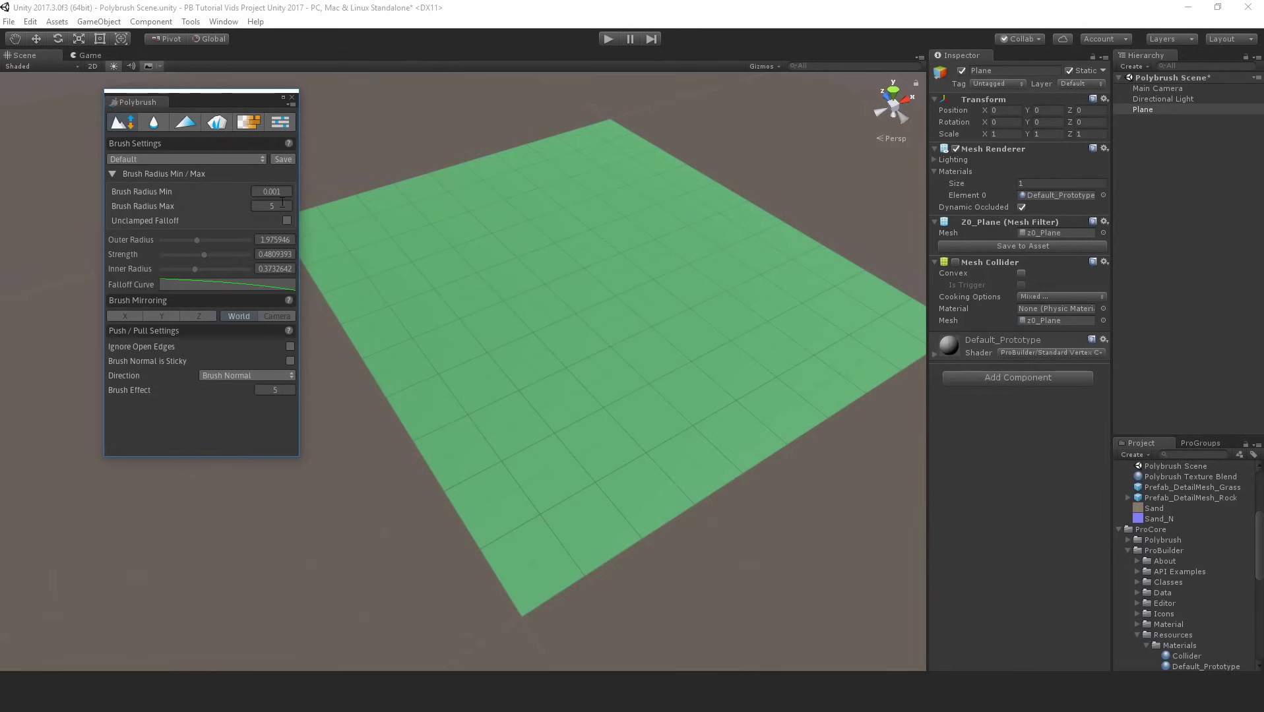
click(113, 175)
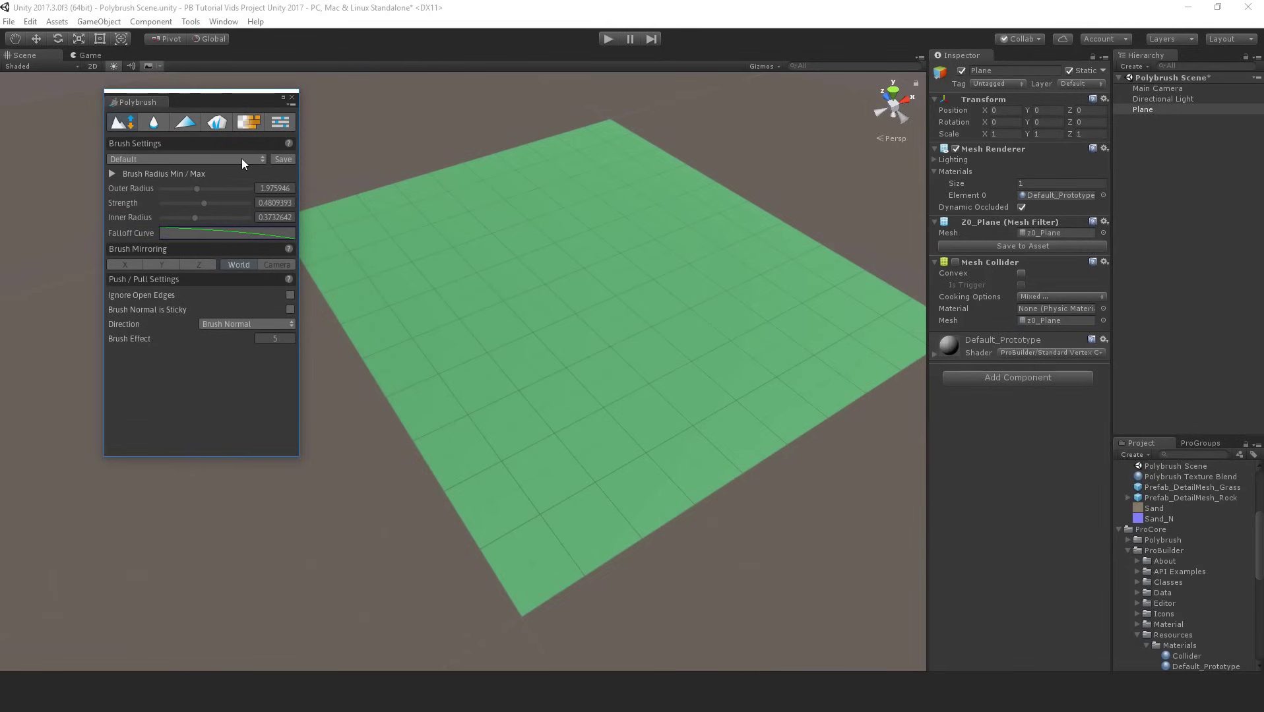
click(284, 160)
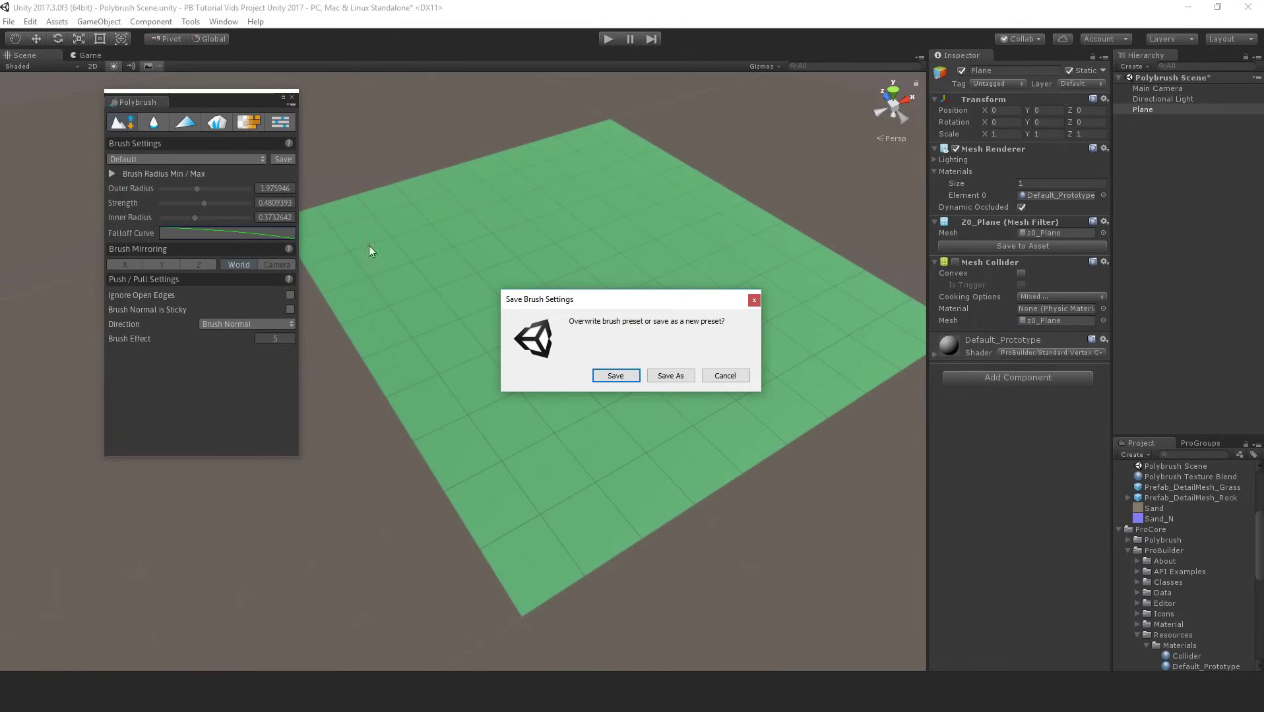
click(681, 374)
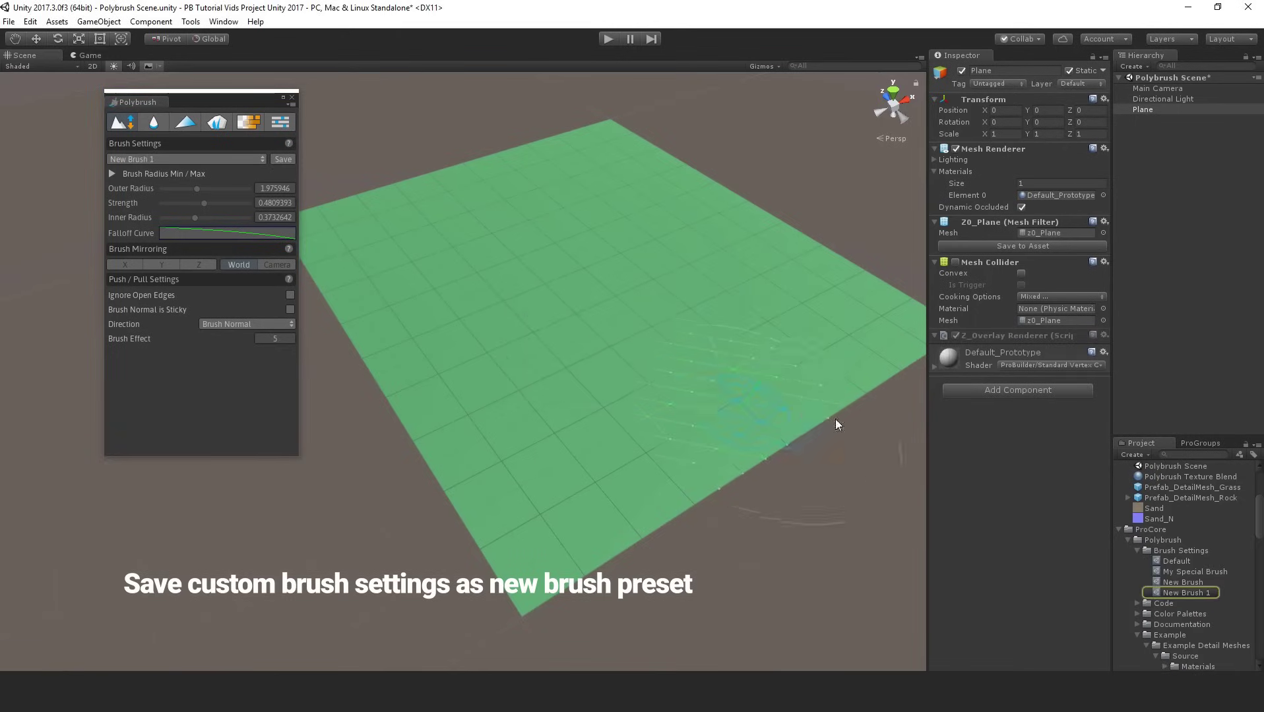
click(1194, 592)
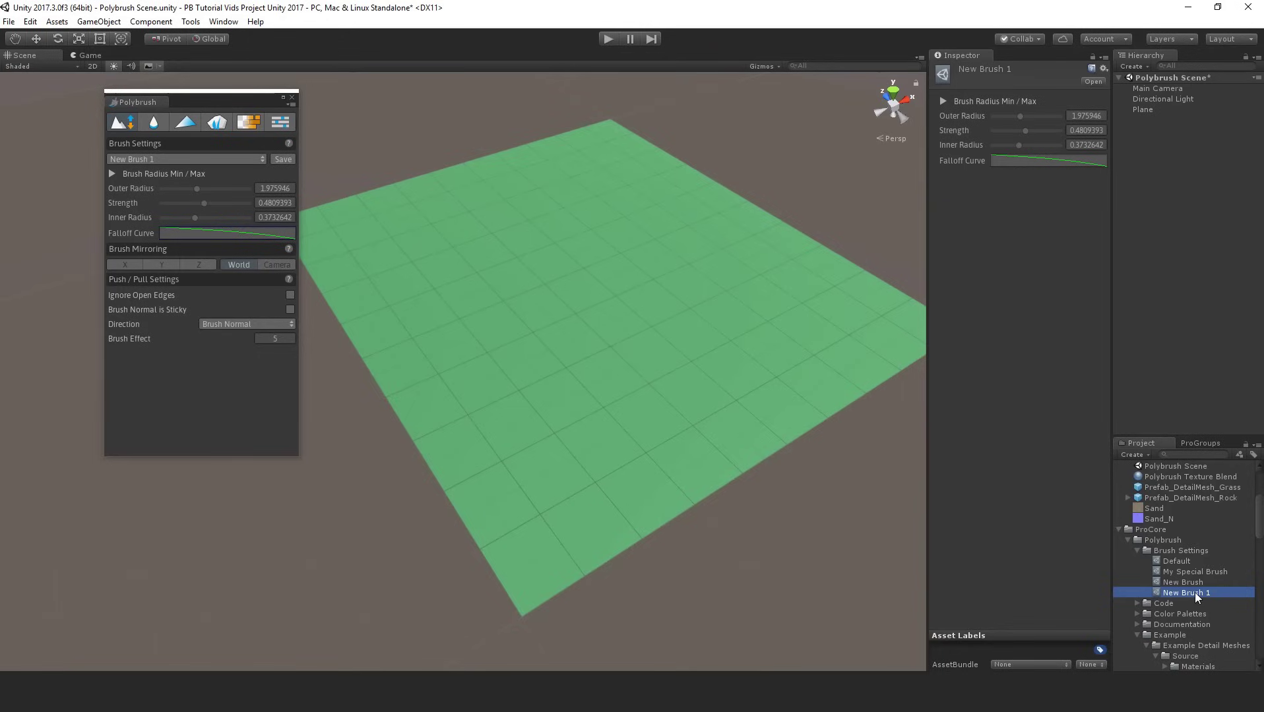
click(1195, 592)
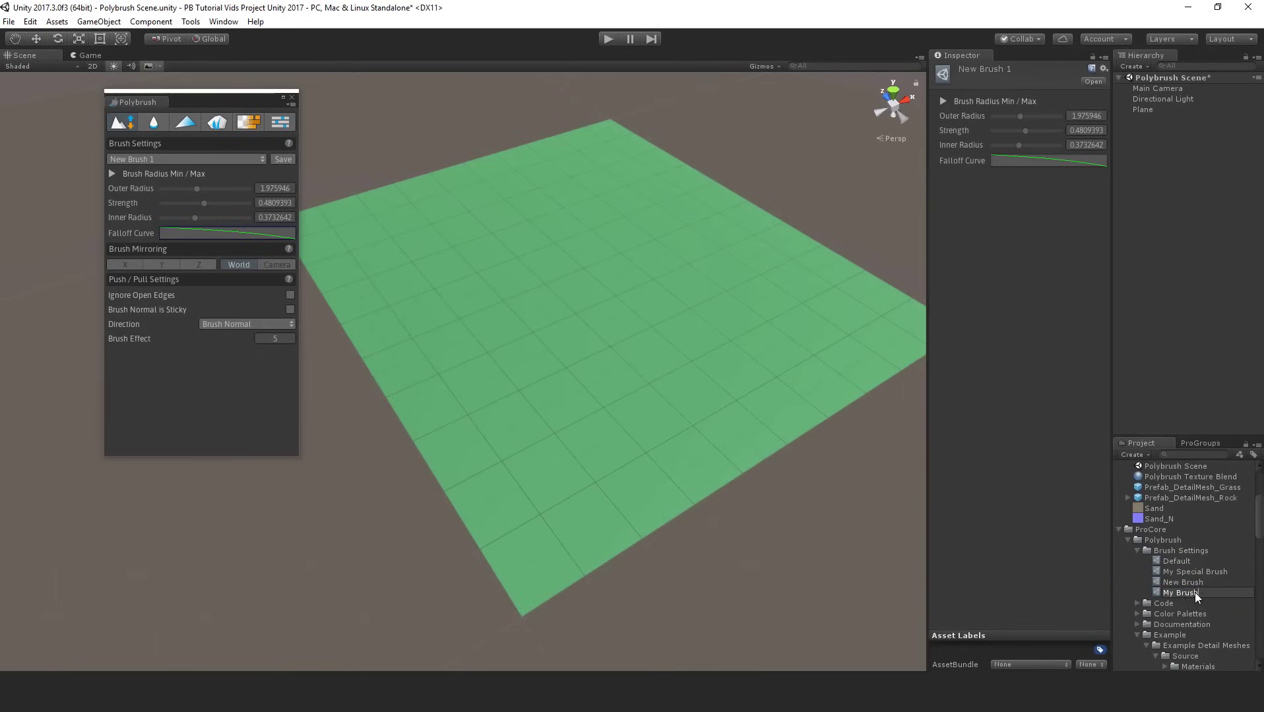
key(Return)
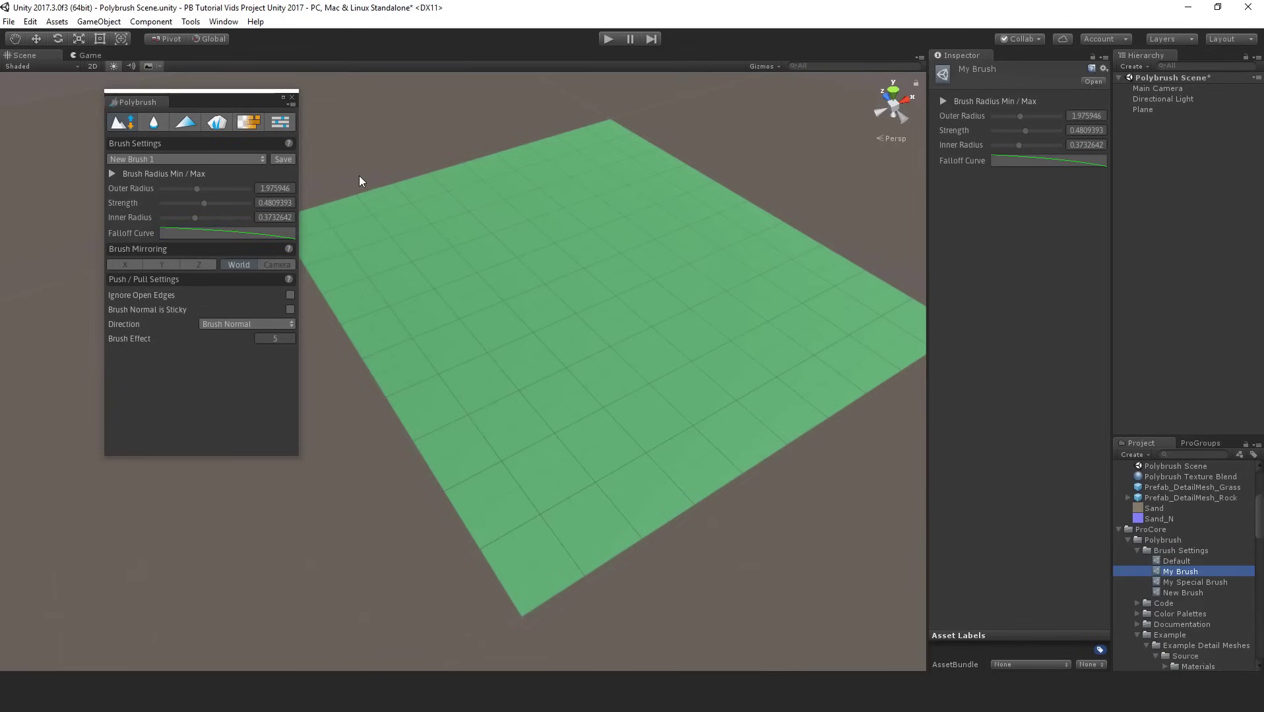
Reload My Brush from the brush preset dropdown after briefly loading Default.
click(256, 159)
click(185, 188)
click(206, 158)
click(175, 174)
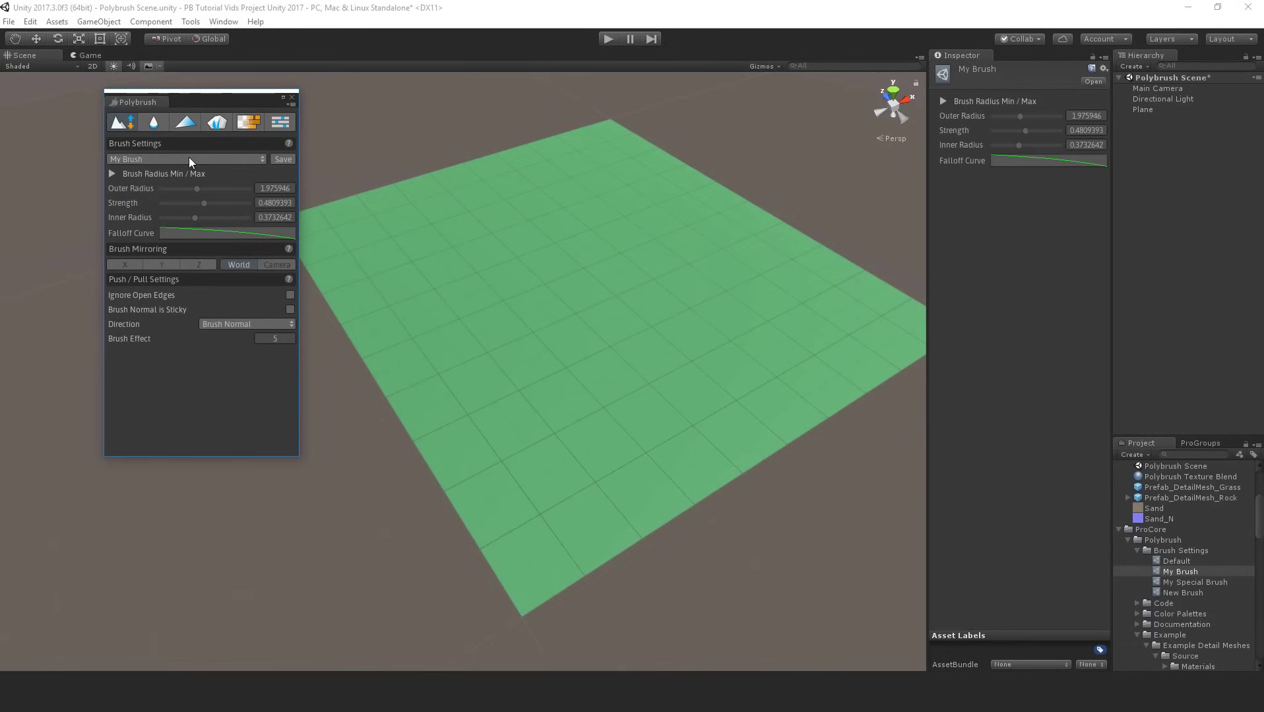
click(189, 158)
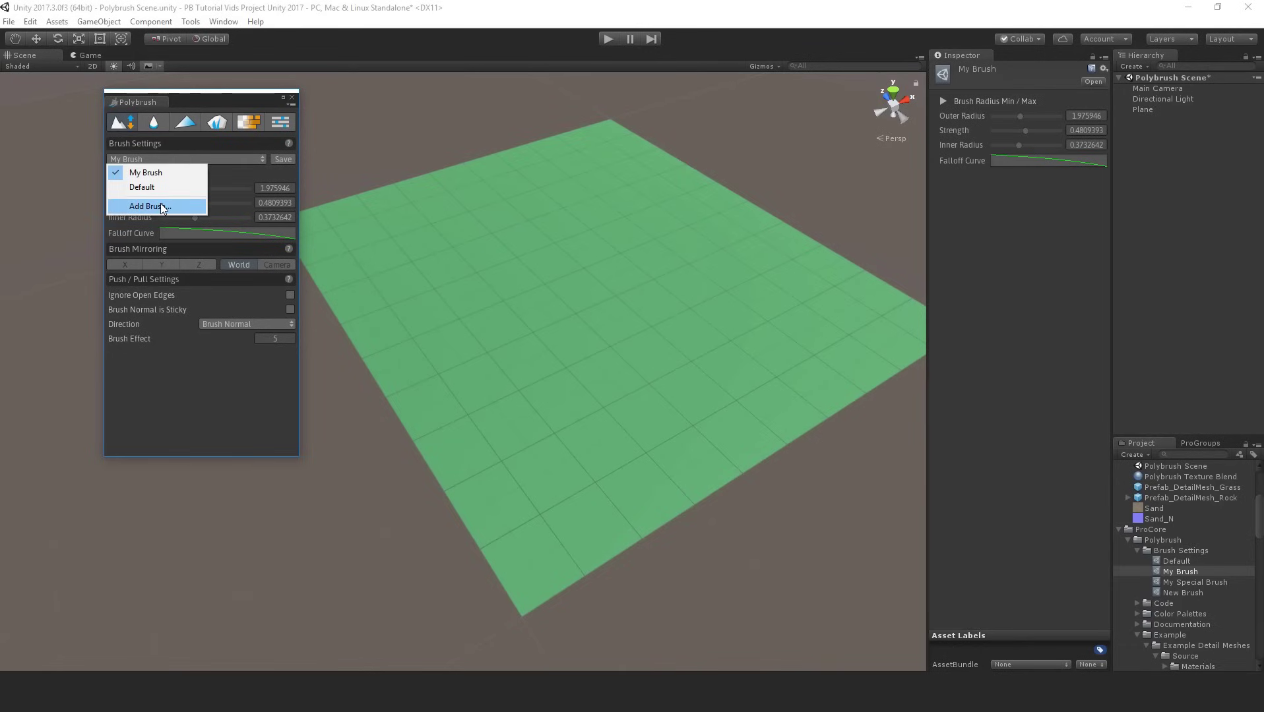
click(272, 415)
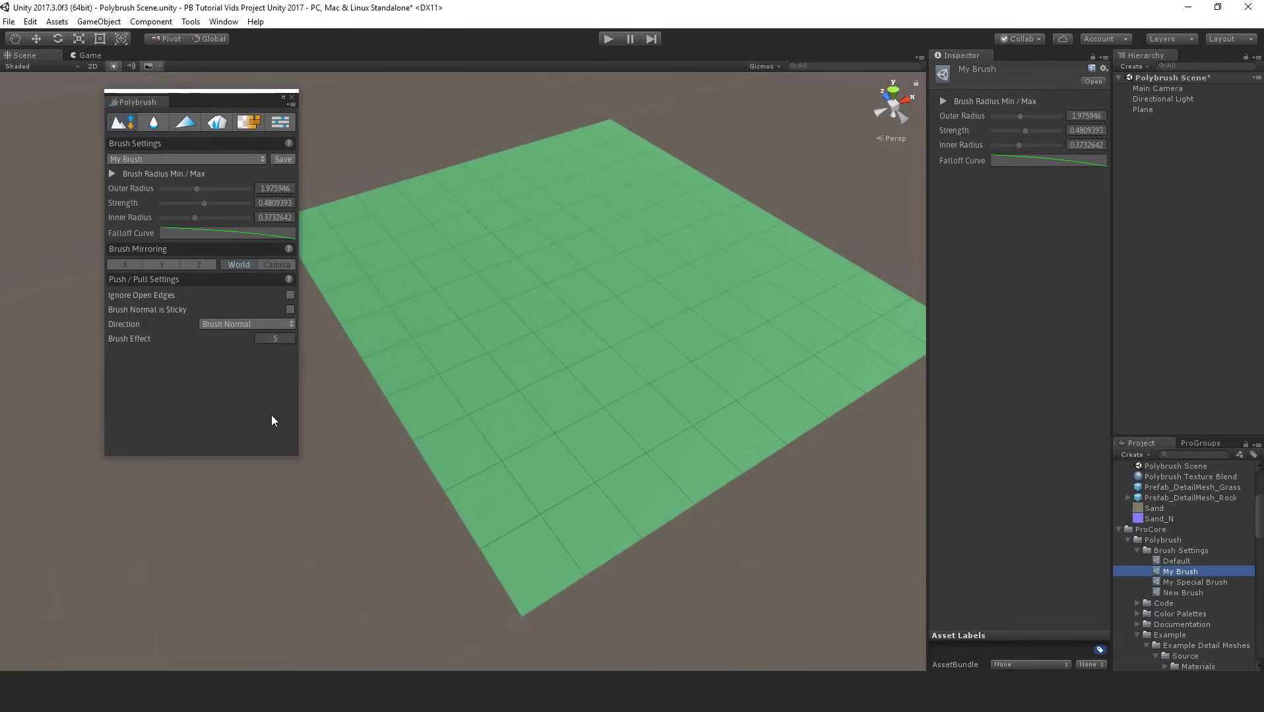
With Push/Pull sculpting, push a deep hollow into the plane's centre and a dip along its left edge.
click(119, 122)
mouse_move(599, 193)
mouse_down()
mouse_move(630, 252)
mouse_move(623, 349)
mouse_move(585, 402)
mouse_move(545, 414)
mouse_up()
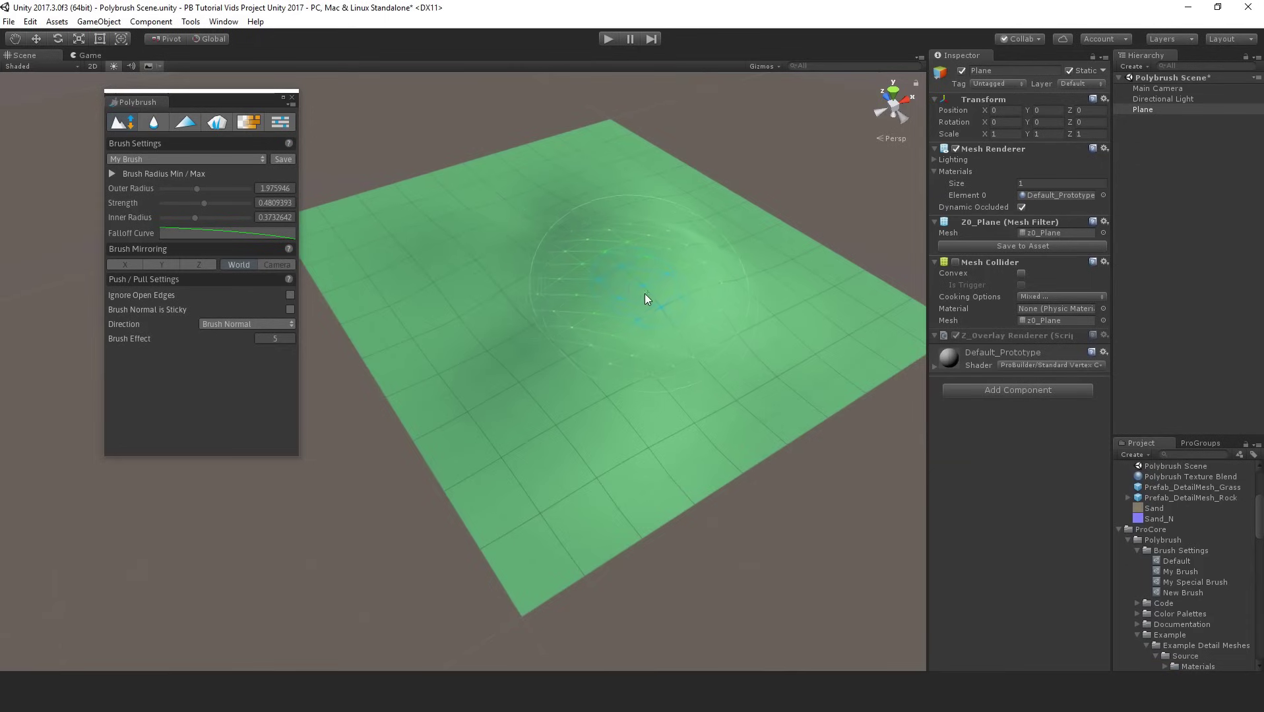
mouse_move(648, 298)
mouse_down()
mouse_move(601, 295)
mouse_move(642, 292)
mouse_move(592, 240)
mouse_move(622, 291)
mouse_move(555, 306)
mouse_move(514, 290)
mouse_move(577, 309)
mouse_move(633, 283)
mouse_move(551, 303)
mouse_move(619, 333)
mouse_move(639, 307)
mouse_move(564, 335)
mouse_move(547, 326)
mouse_move(643, 348)
mouse_up()
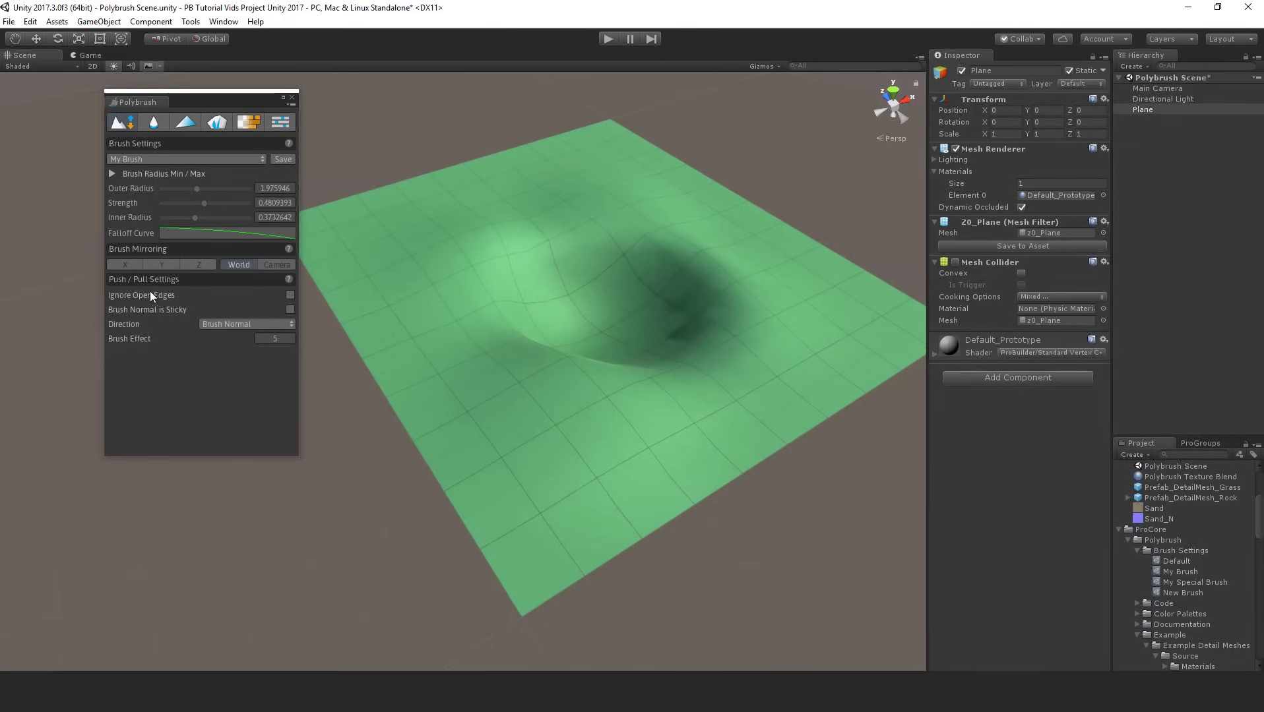
click(288, 292)
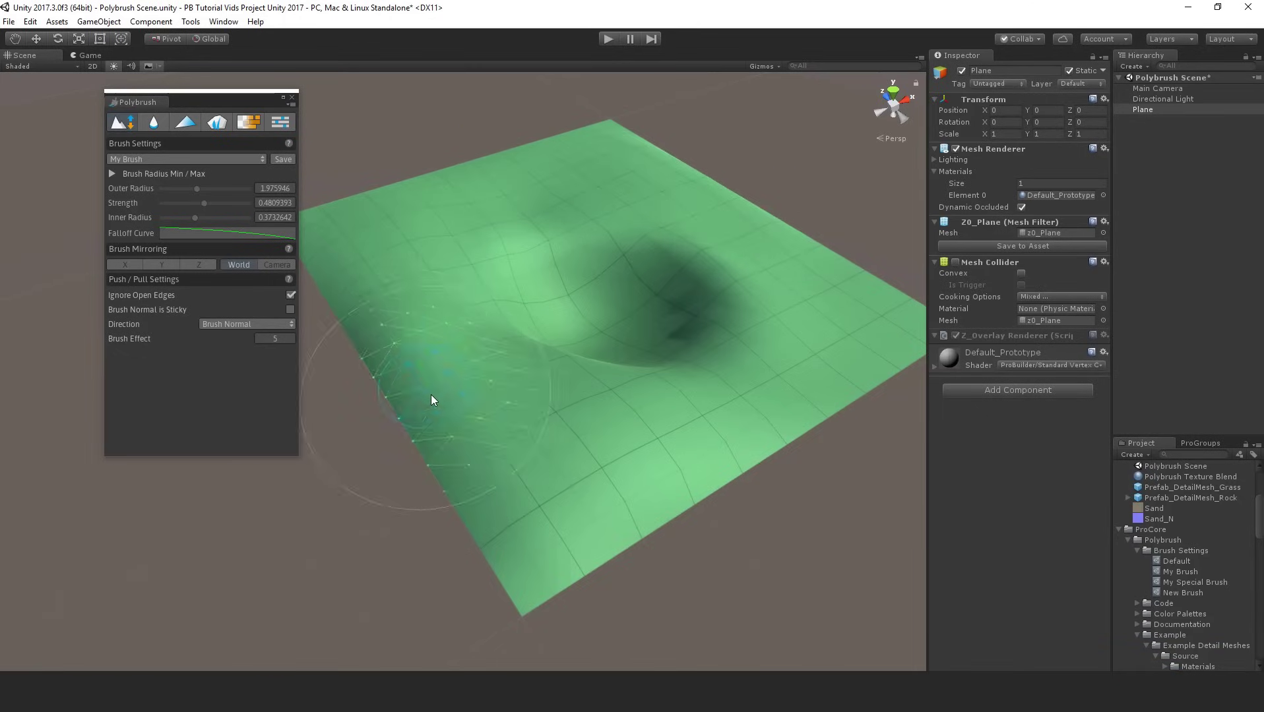
mouse_move(433, 398)
mouse_down()
mouse_move(516, 482)
mouse_move(556, 493)
mouse_up()
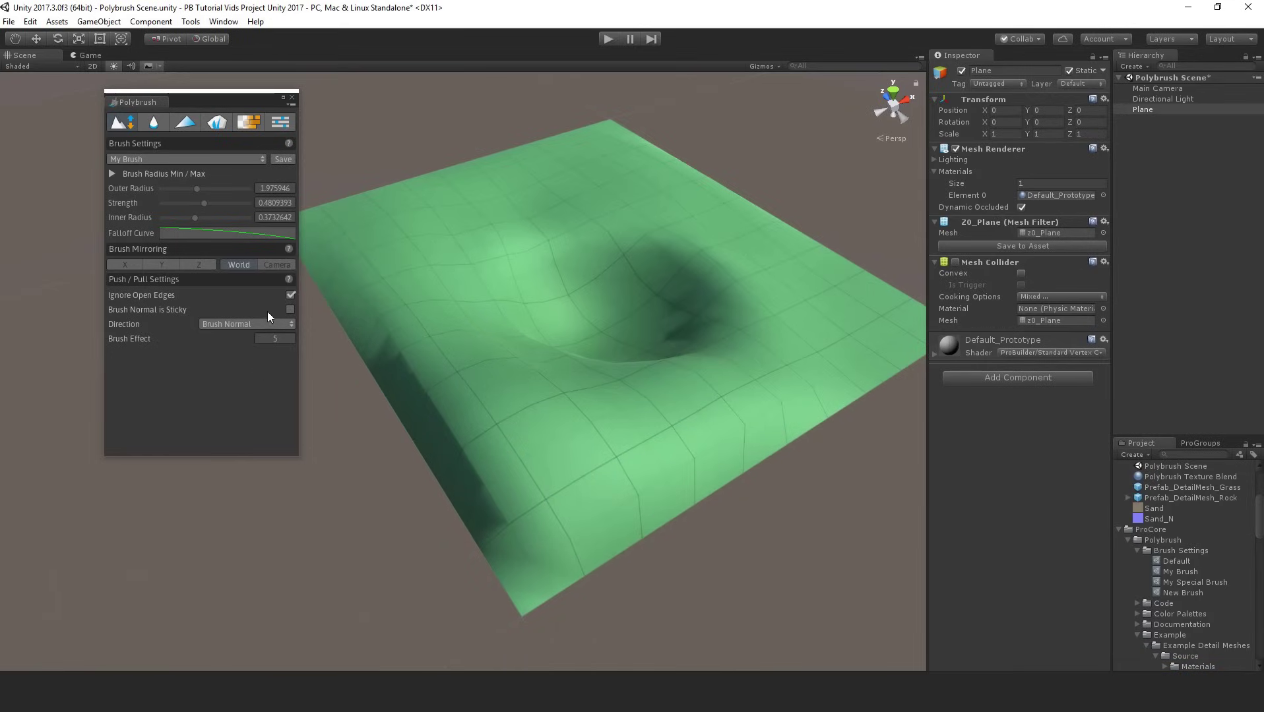
Turn off Ignore Open Edges, then undo the two edge-warping strokes.
click(290, 294)
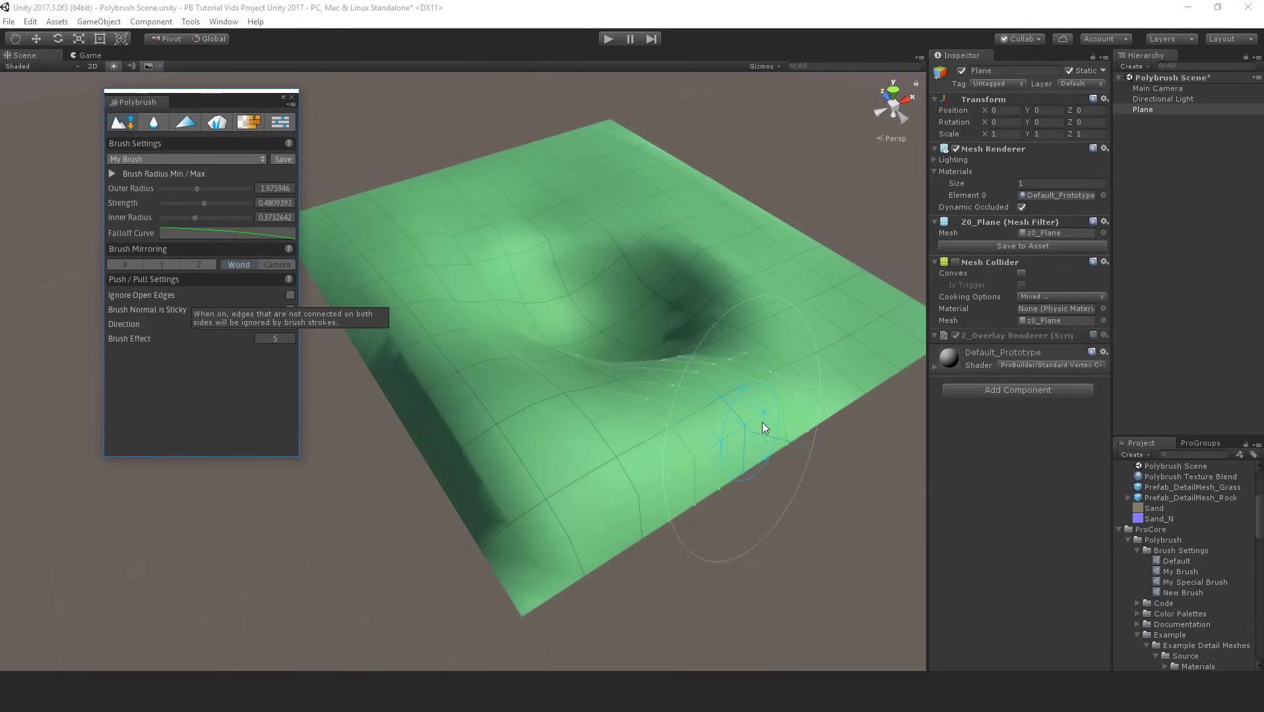
mouse_move(763, 422)
mouse_down()
mouse_move(532, 505)
mouse_move(531, 557)
mouse_move(390, 401)
mouse_move(341, 284)
mouse_move(465, 431)
mouse_move(642, 491)
mouse_move(689, 455)
mouse_move(743, 495)
mouse_up()
key(ctrl+z)
key(ctrl+z)
key(ctrl+z)
key(ctrl+z)
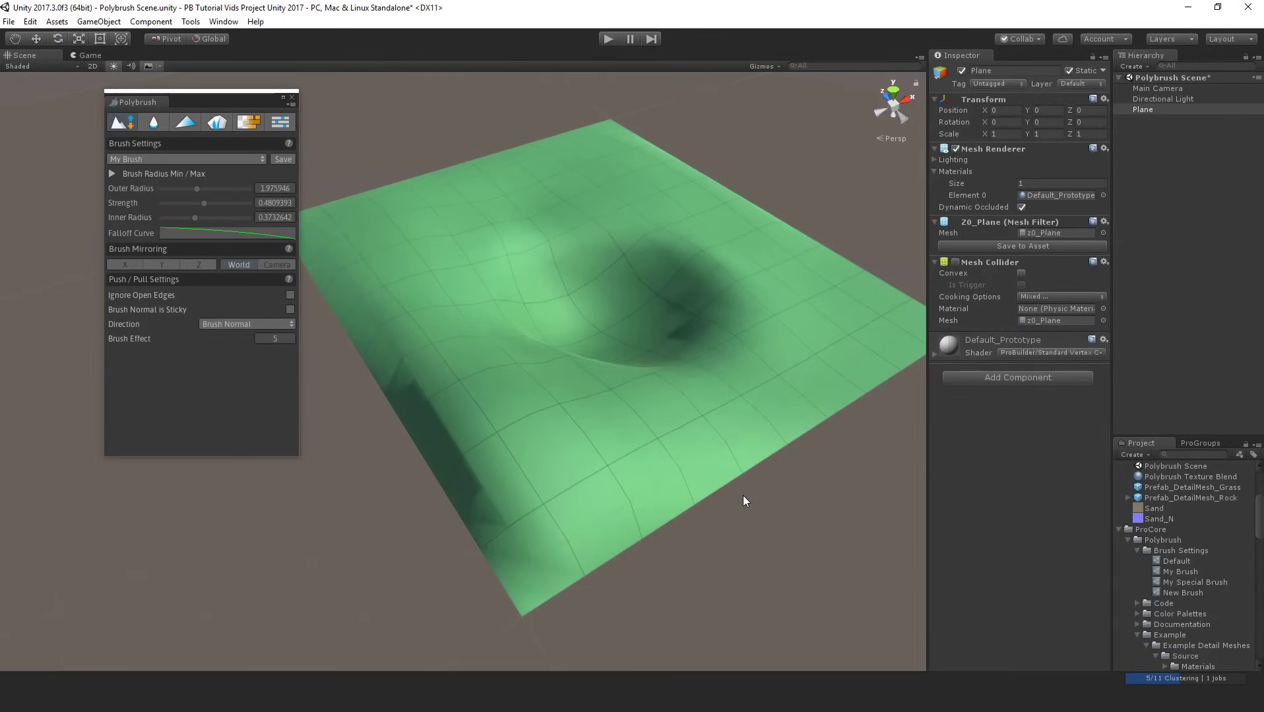
key(ctrl+z)
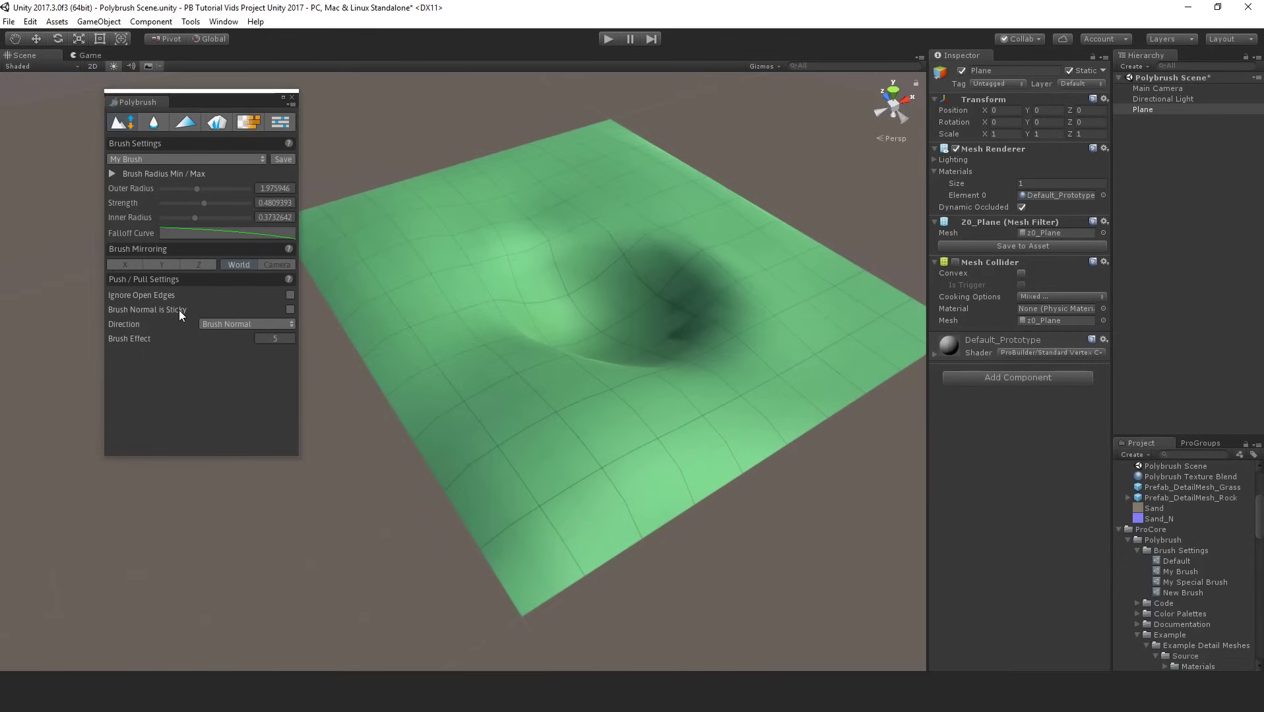
Sculpt a tall rounded hill on the plane's upper-left, toggling Brush Normal is Sticky on and off.
mouse_move(179, 310)
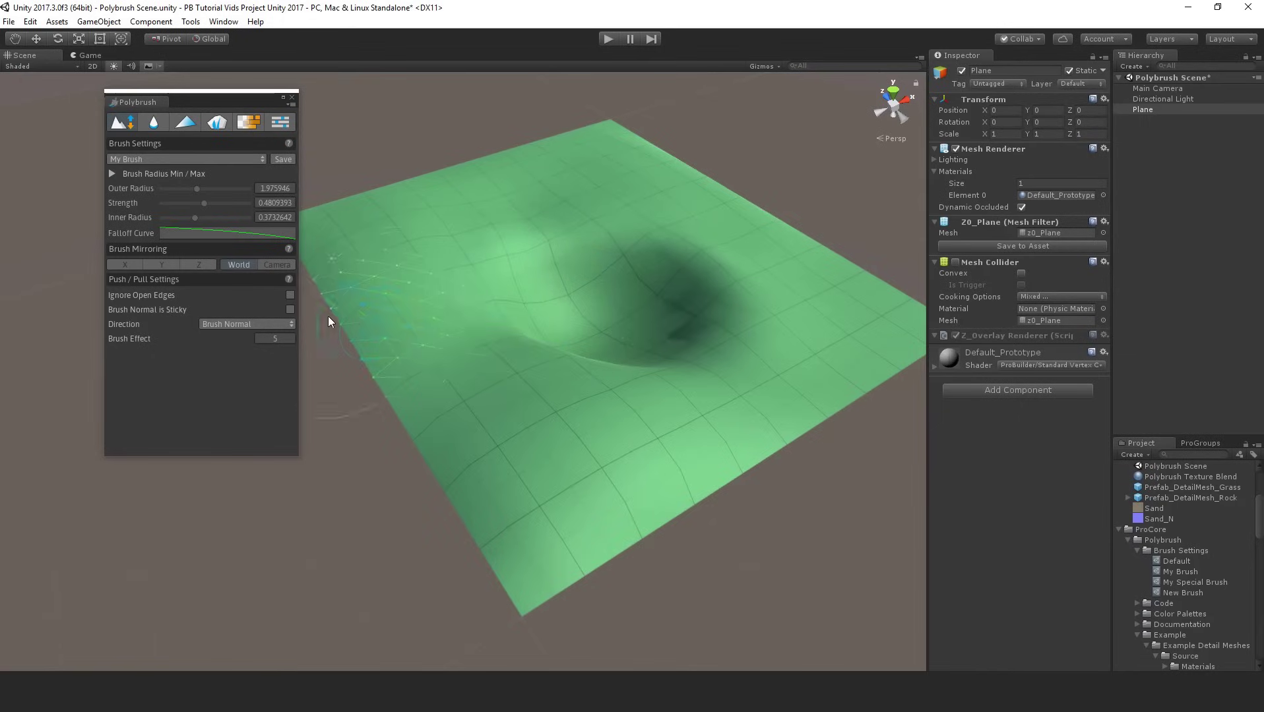
click(291, 309)
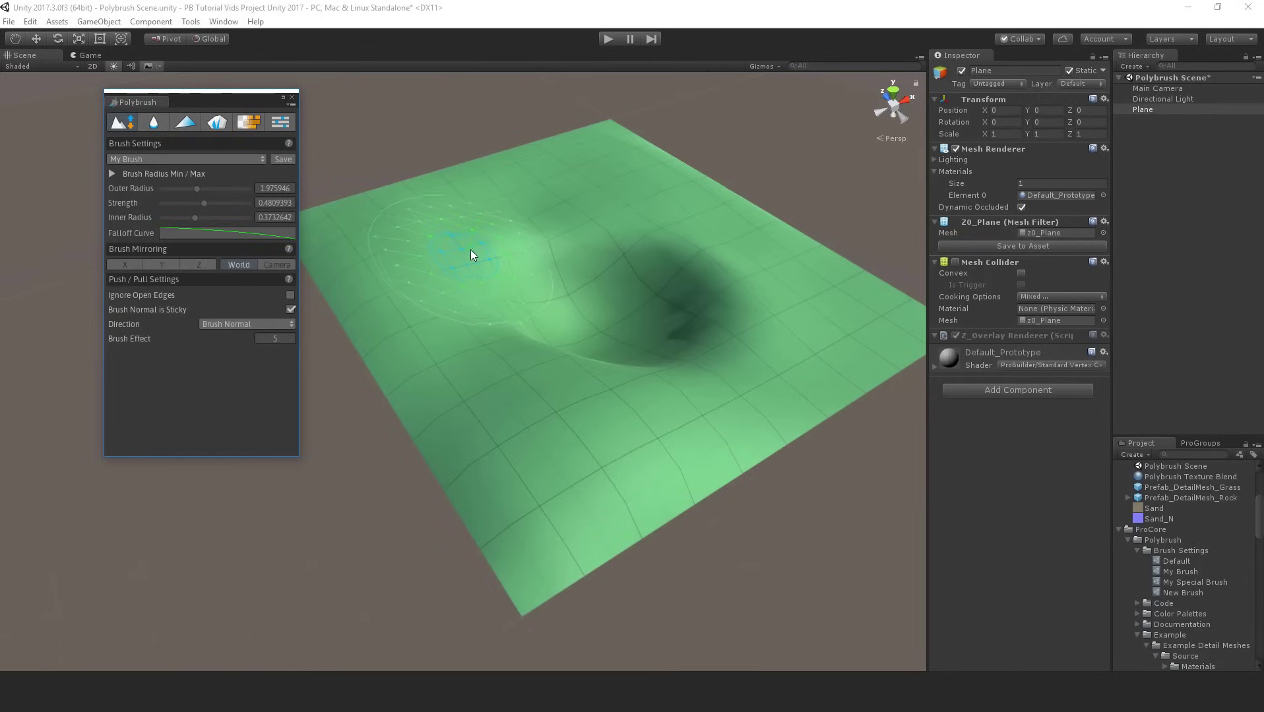
mouse_move(469, 249)
mouse_down()
mouse_move(439, 305)
mouse_move(491, 330)
mouse_move(521, 314)
mouse_move(544, 237)
mouse_move(472, 222)
mouse_move(440, 237)
mouse_move(448, 268)
mouse_move(491, 262)
mouse_up()
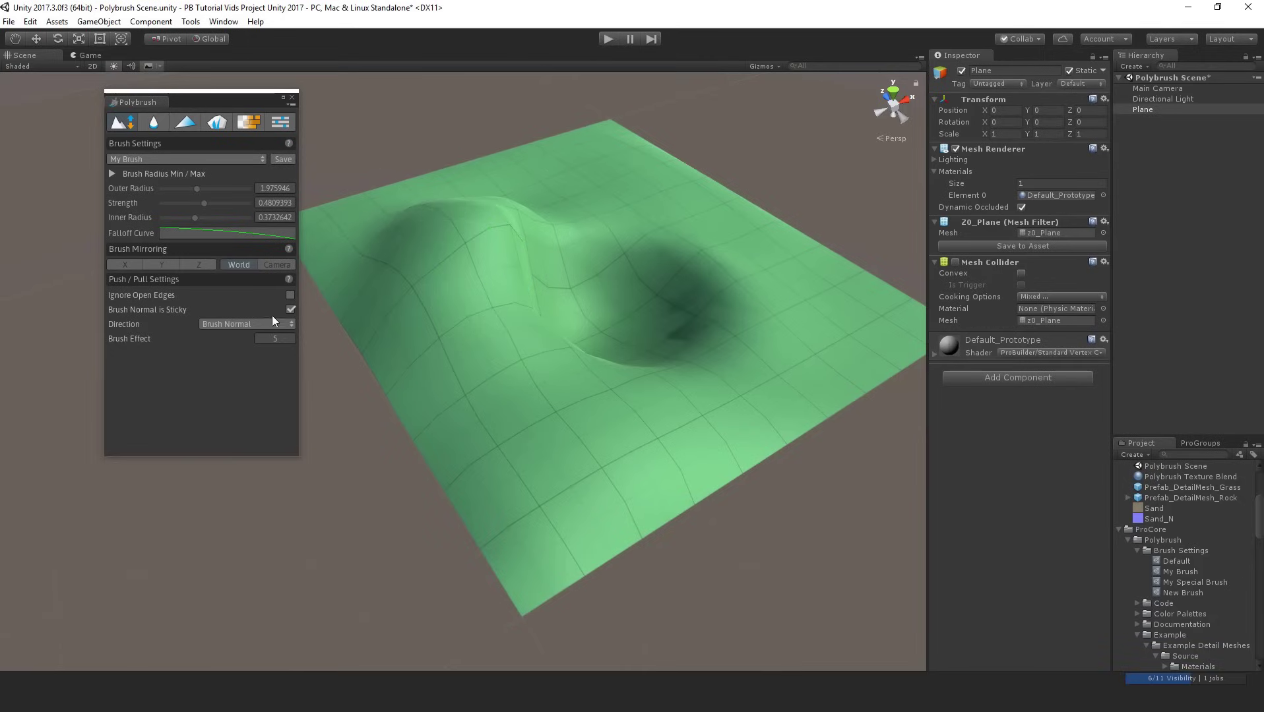
click(291, 309)
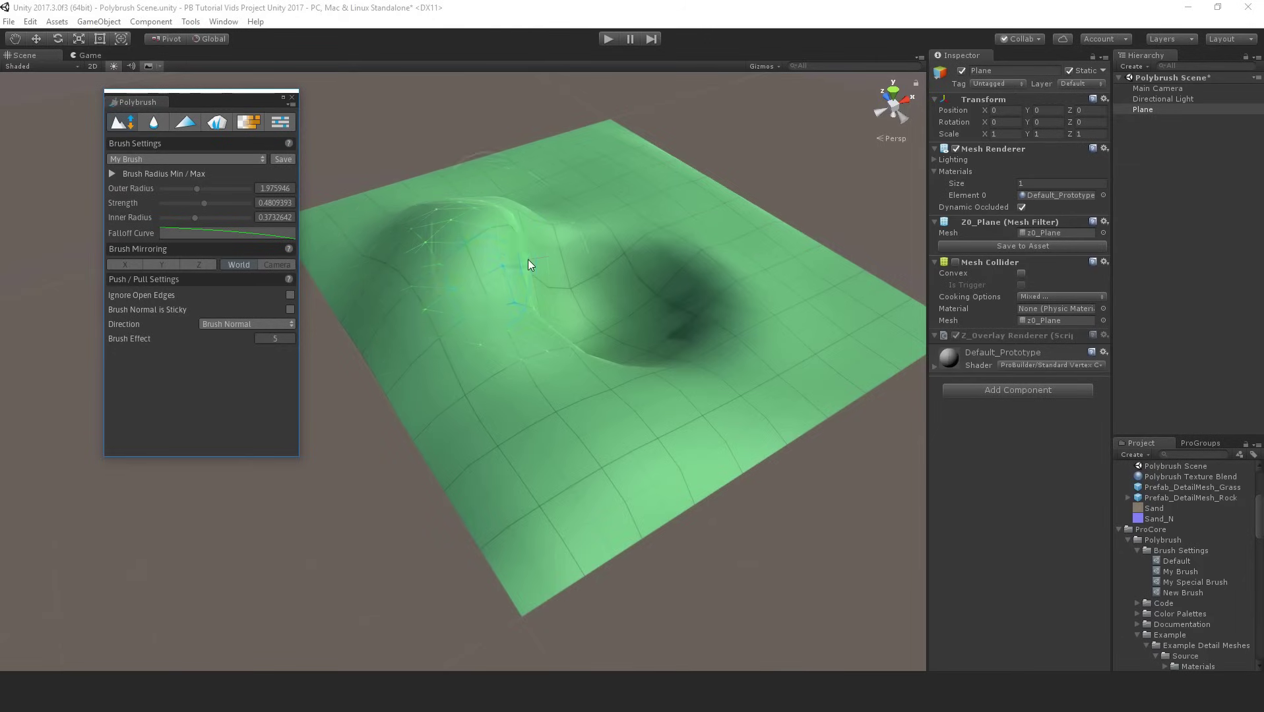
mouse_move(440, 256)
shift+mouse_down()
mouse_move(471, 271)
mouse_move(526, 240)
mouse_move(564, 244)
mouse_move(542, 207)
mouse_move(471, 195)
mouse_move(434, 211)
mouse_move(407, 248)
mouse_move(482, 298)
mouse_move(537, 285)
mouse_move(565, 262)
mouse_move(571, 202)
mouse_move(597, 173)
mouse_move(714, 221)
mouse_move(745, 289)
mouse_move(672, 403)
mouse_move(514, 350)
shift+mouse_up()
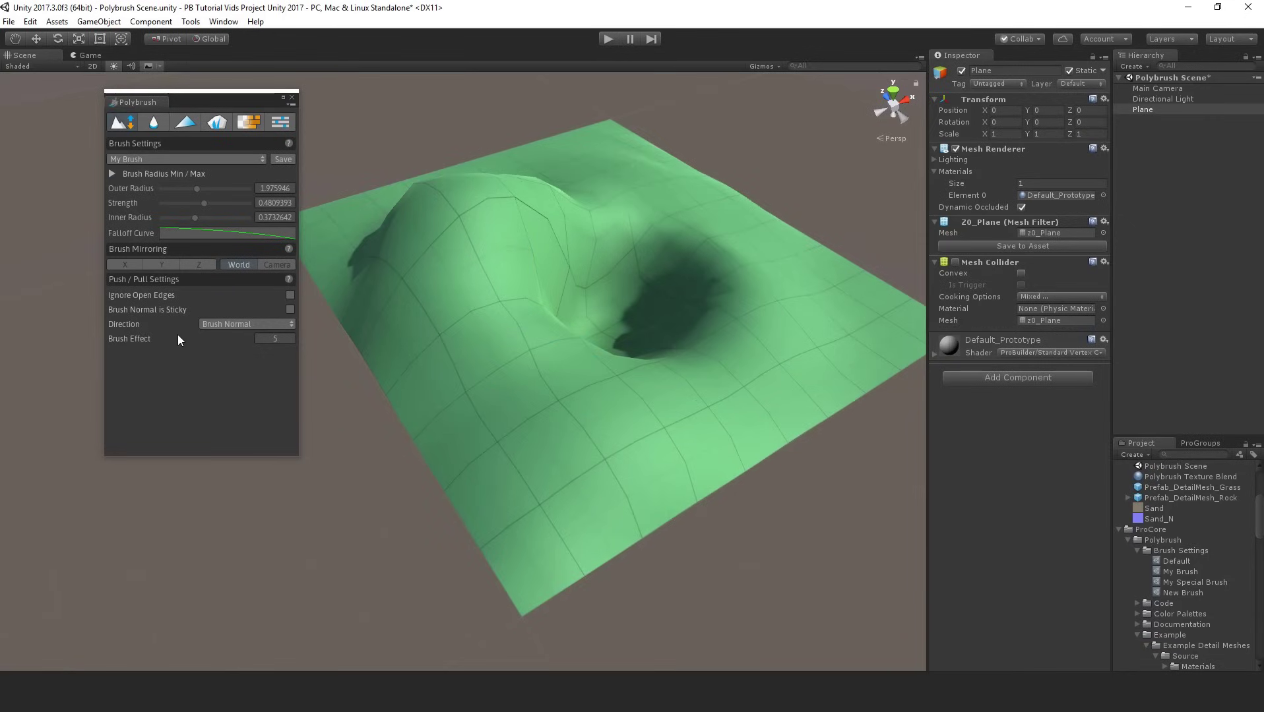
Keep Direction on Brush Normal and deepen the central depression into a steep-walled pit.
click(255, 324)
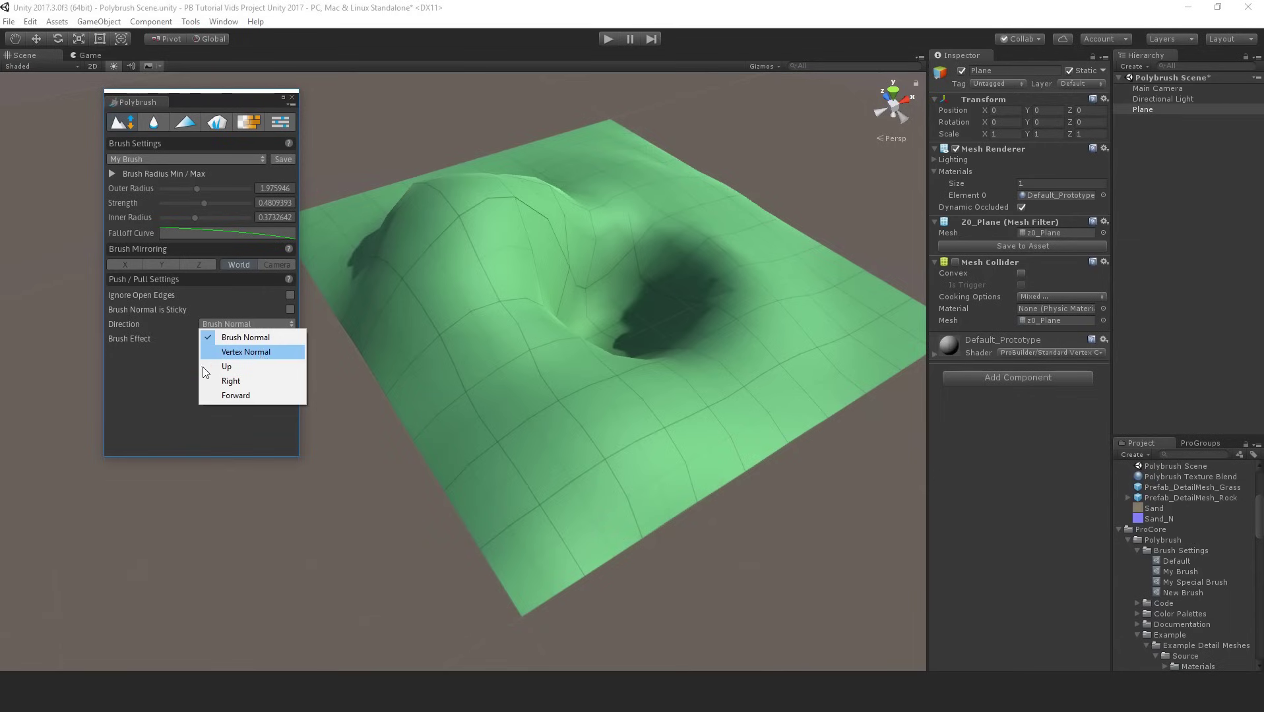
click(142, 401)
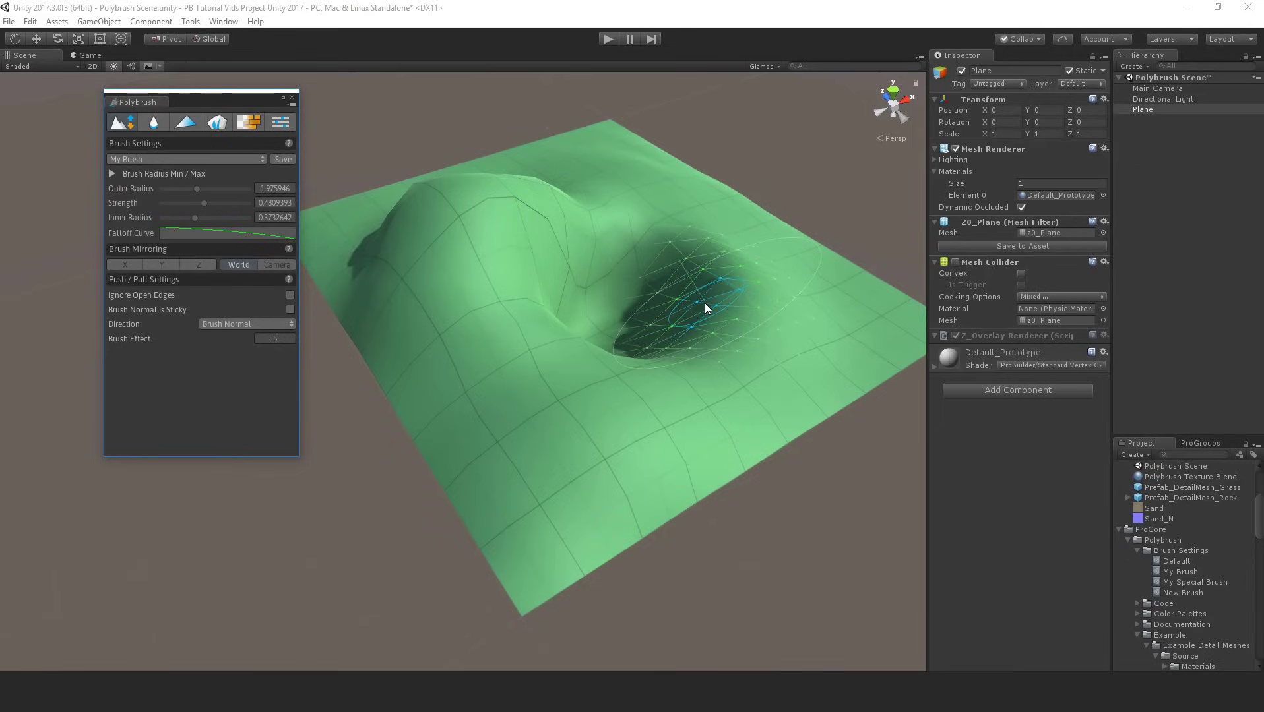
mouse_move(704, 303)
mouse_down()
mouse_move(702, 321)
mouse_move(586, 362)
mouse_up()
mouse_move(652, 248)
mouse_down()
mouse_move(678, 291)
mouse_move(615, 251)
mouse_up()
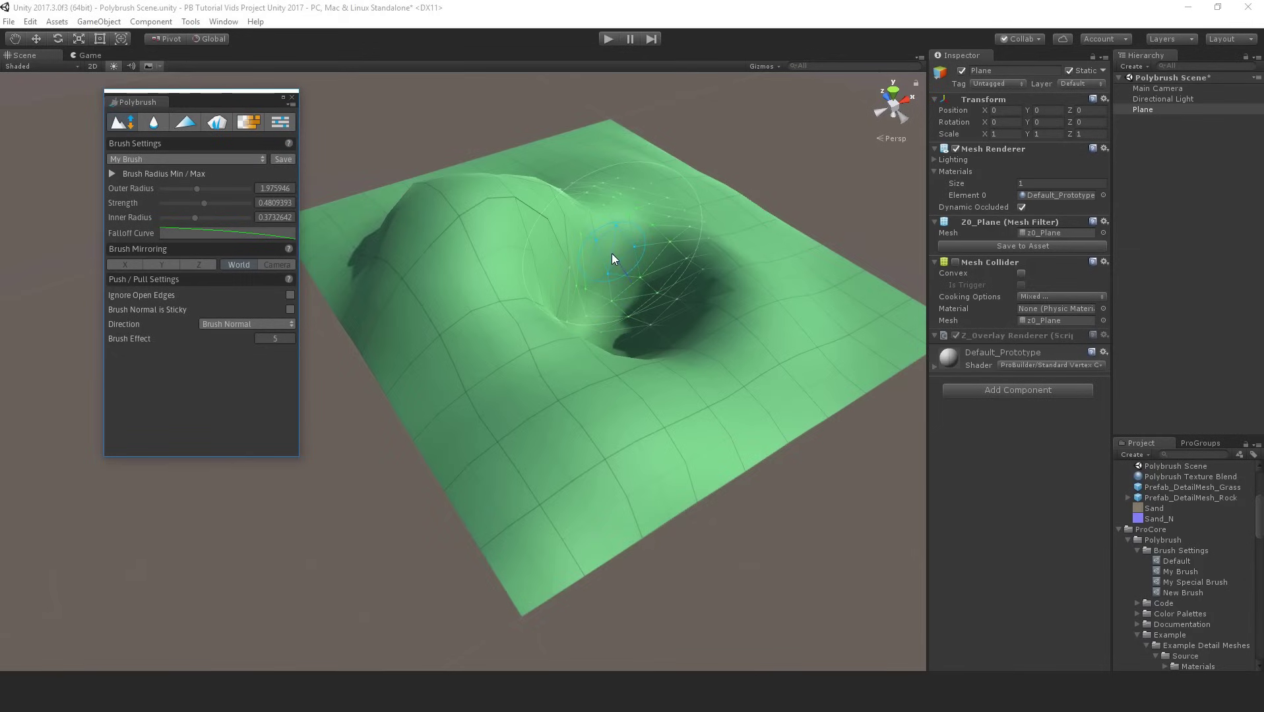
mouse_move(612, 254)
mouse_down()
mouse_move(621, 291)
mouse_move(670, 308)
mouse_move(666, 294)
mouse_move(626, 288)
mouse_move(683, 284)
mouse_up()
Widen the central pit using Vertex Normal direction, then return Direction to Brush Normal.
drag(653, 306, 669, 319)
click(260, 325)
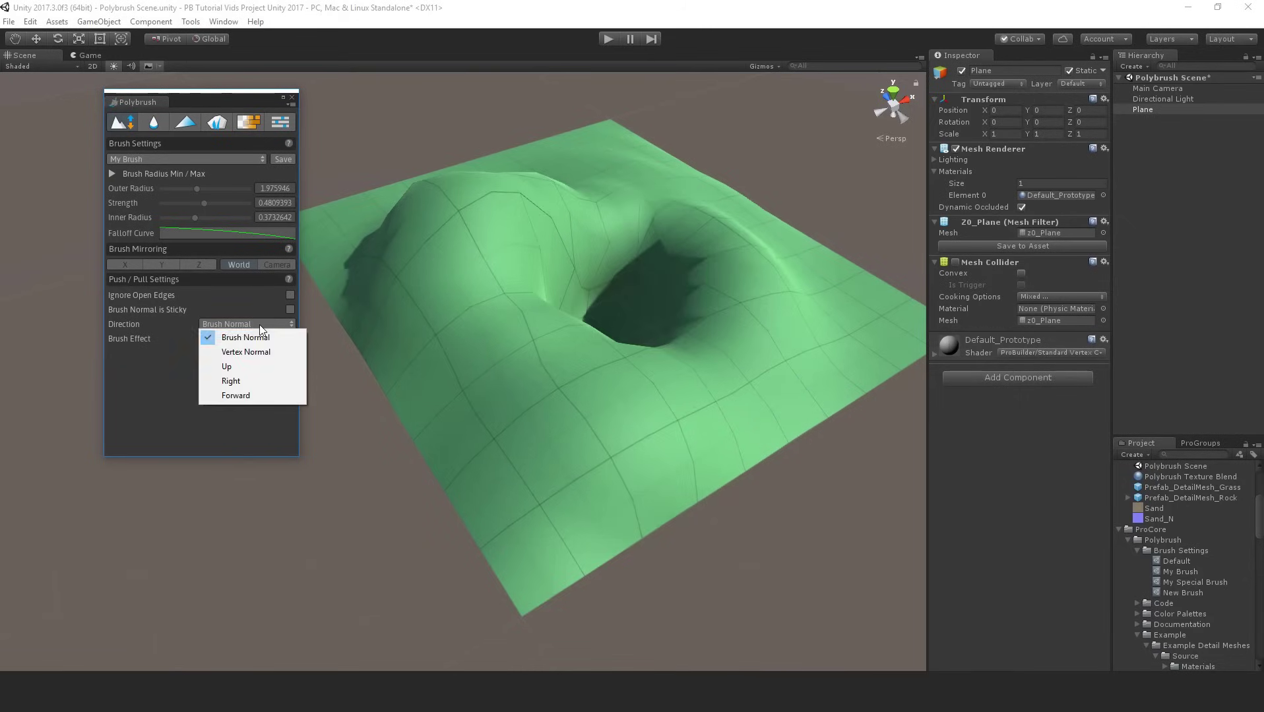
click(262, 350)
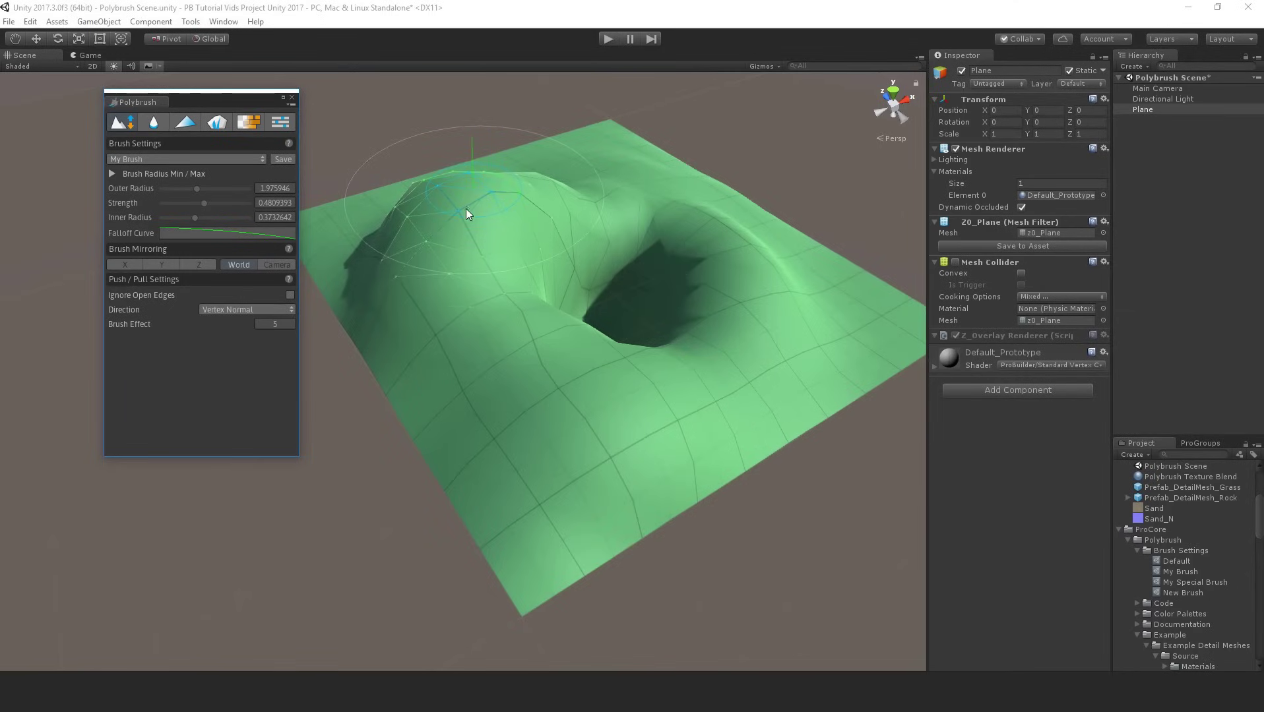
mouse_move(620, 244)
mouse_down()
mouse_move(715, 267)
mouse_move(715, 308)
mouse_move(589, 350)
mouse_move(471, 272)
mouse_move(473, 248)
mouse_move(572, 208)
mouse_move(647, 224)
mouse_move(655, 232)
mouse_move(640, 239)
mouse_move(605, 232)
mouse_move(539, 251)
mouse_move(604, 319)
mouse_move(598, 333)
mouse_move(564, 337)
mouse_move(501, 256)
mouse_move(574, 244)
mouse_move(676, 265)
mouse_move(655, 283)
mouse_move(618, 256)
mouse_move(554, 277)
mouse_up()
click(236, 310)
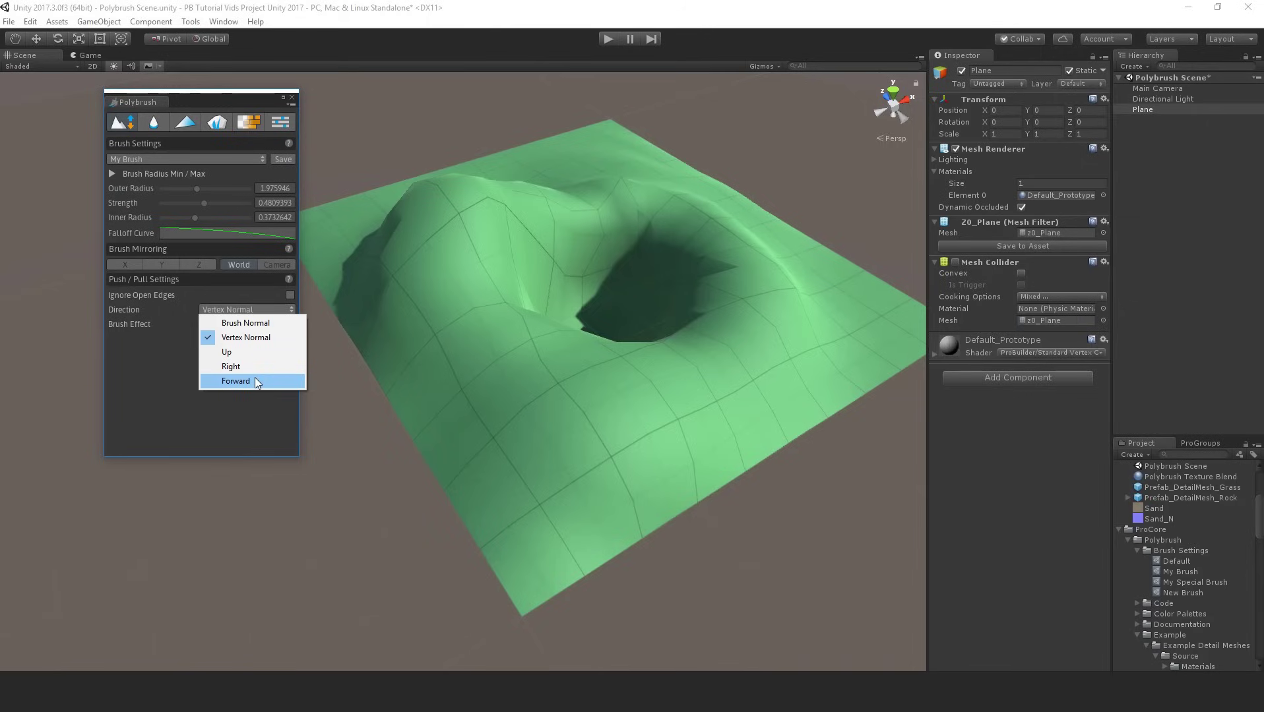
click(245, 323)
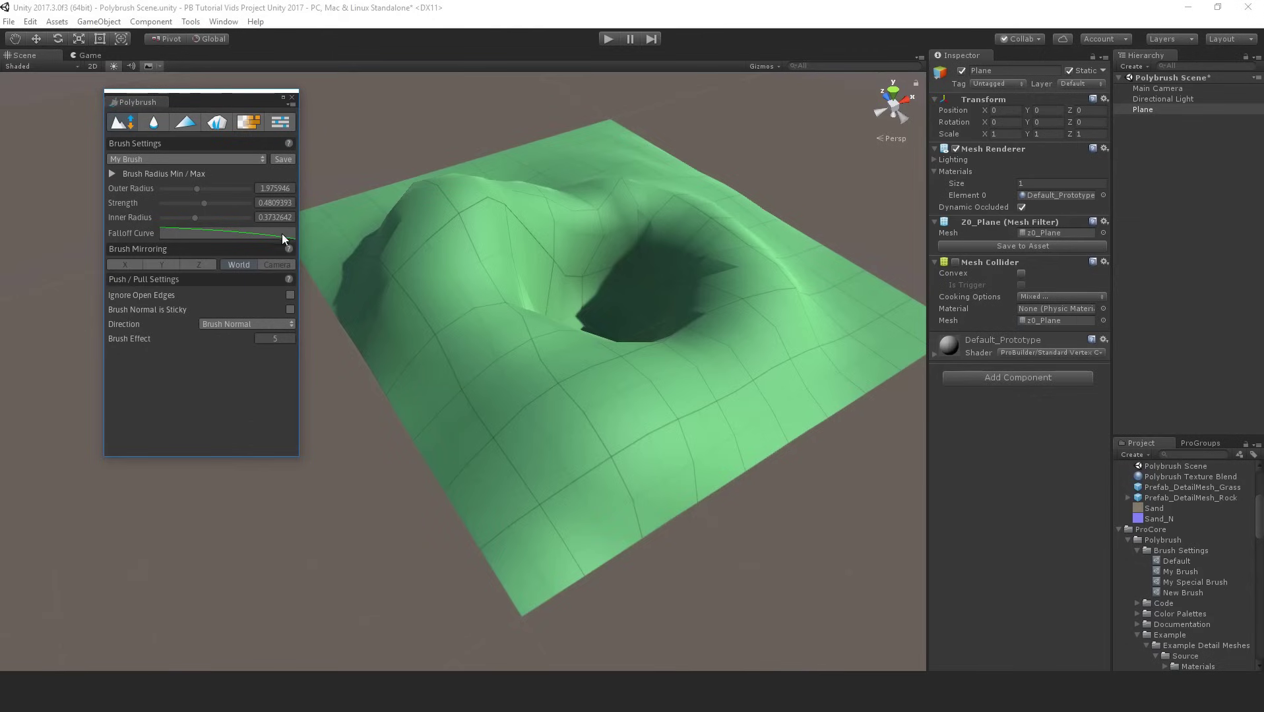
Drag the Strength slider up to 0.7153143.
drag(203, 203, 223, 205)
In Smooth mode, round off the jagged hole and set strength to 0.7387518.
click(155, 123)
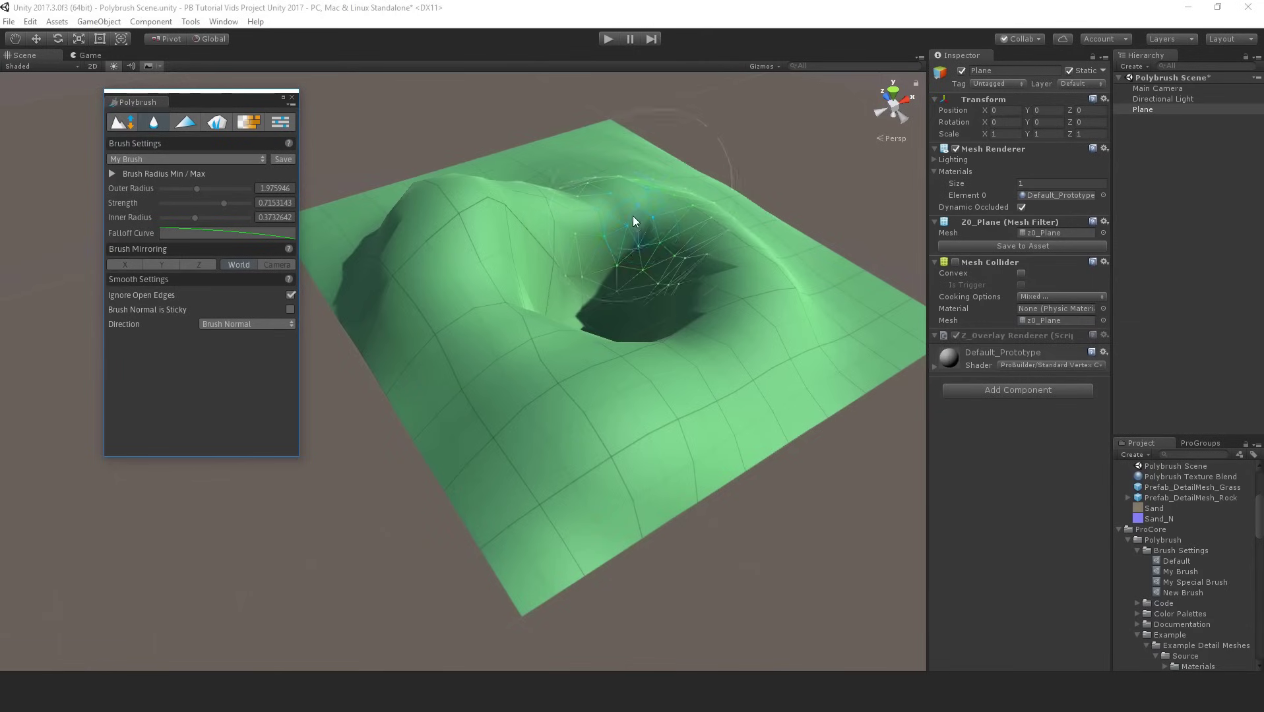
mouse_move(614, 206)
mouse_down()
mouse_move(699, 254)
mouse_move(700, 319)
mouse_move(483, 323)
mouse_move(451, 232)
mouse_move(479, 184)
mouse_move(689, 214)
mouse_move(756, 287)
mouse_move(658, 169)
mouse_move(447, 209)
mouse_move(457, 319)
mouse_move(449, 288)
mouse_up()
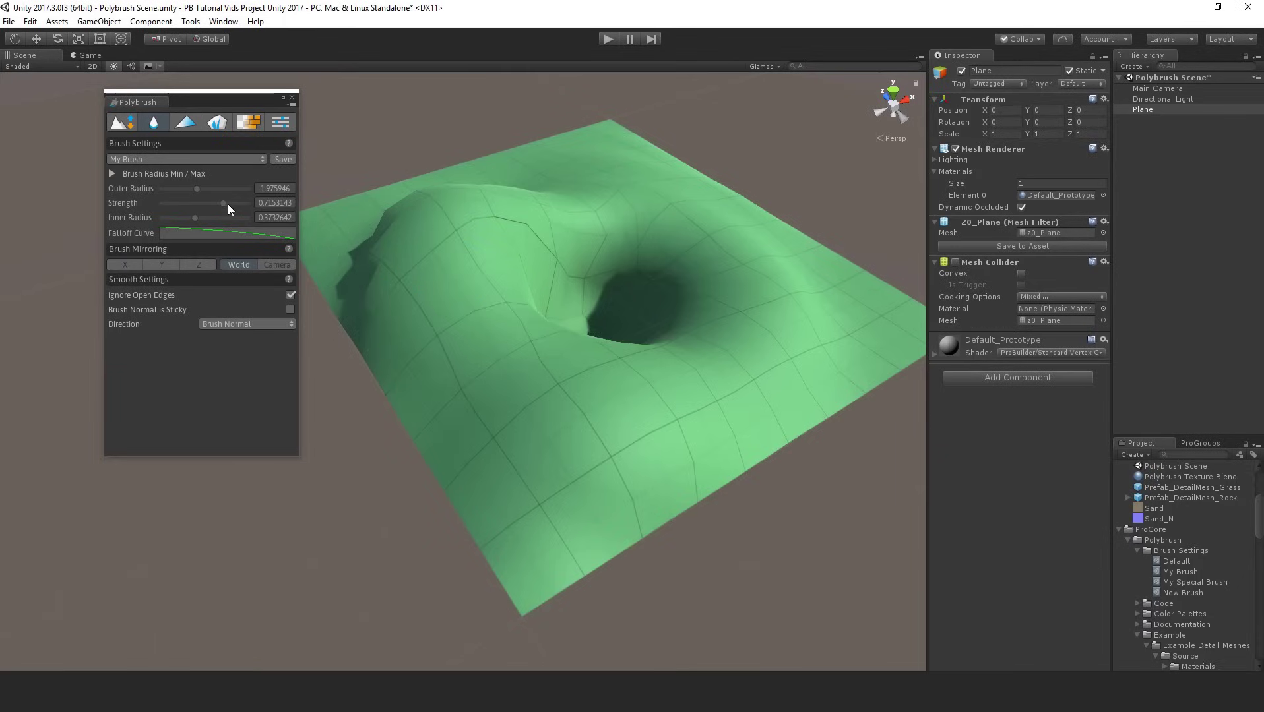
drag(227, 202, 223, 203)
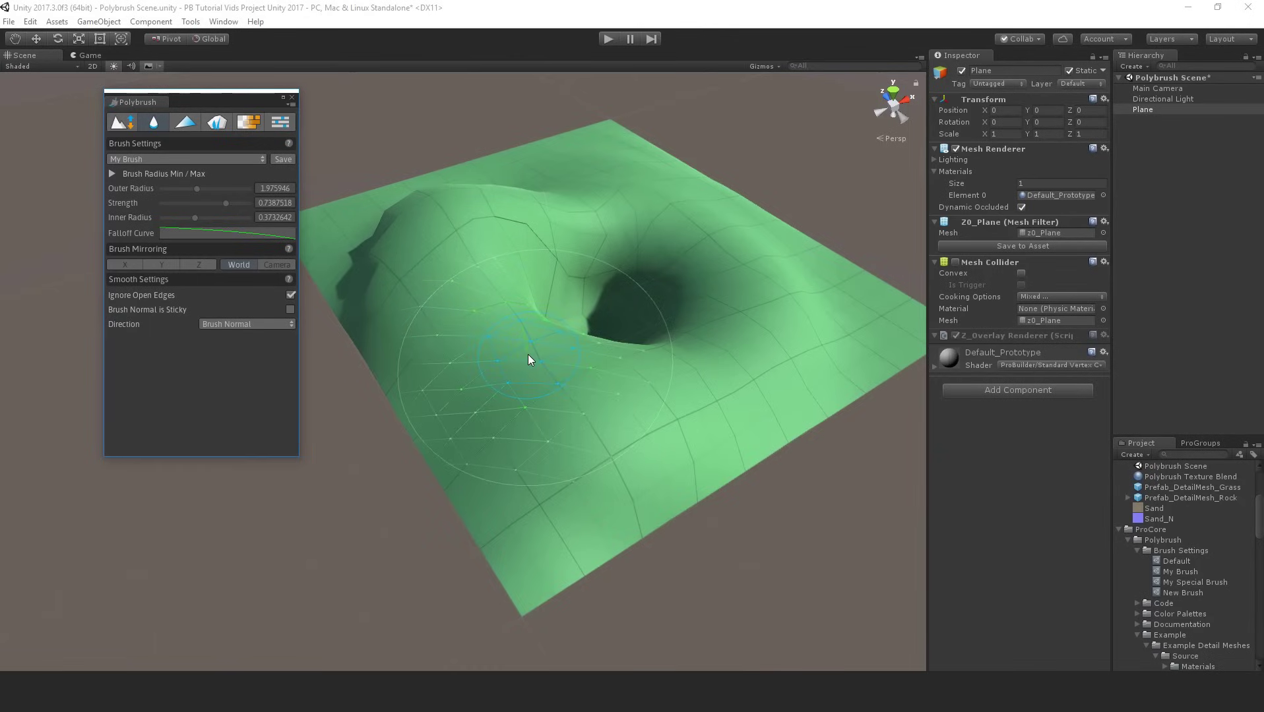
Switch to vertex colour painting and paint the left hill and hole rim green.
click(185, 122)
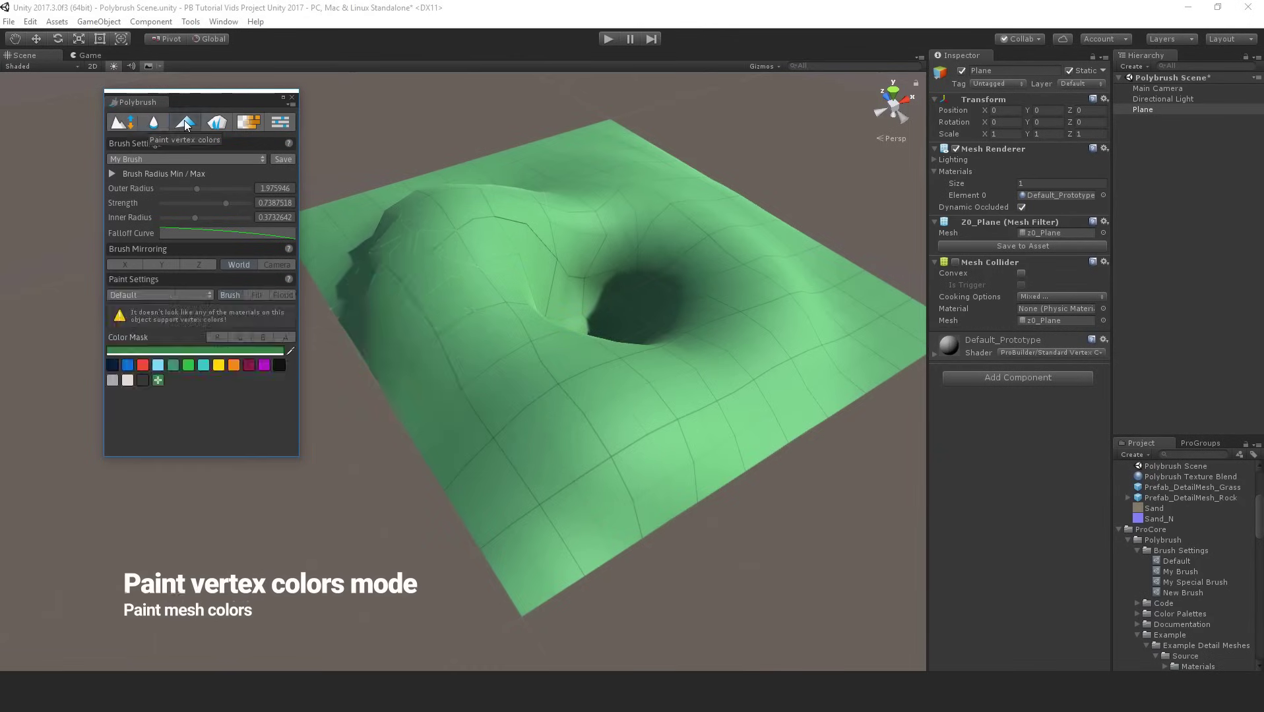
click(427, 299)
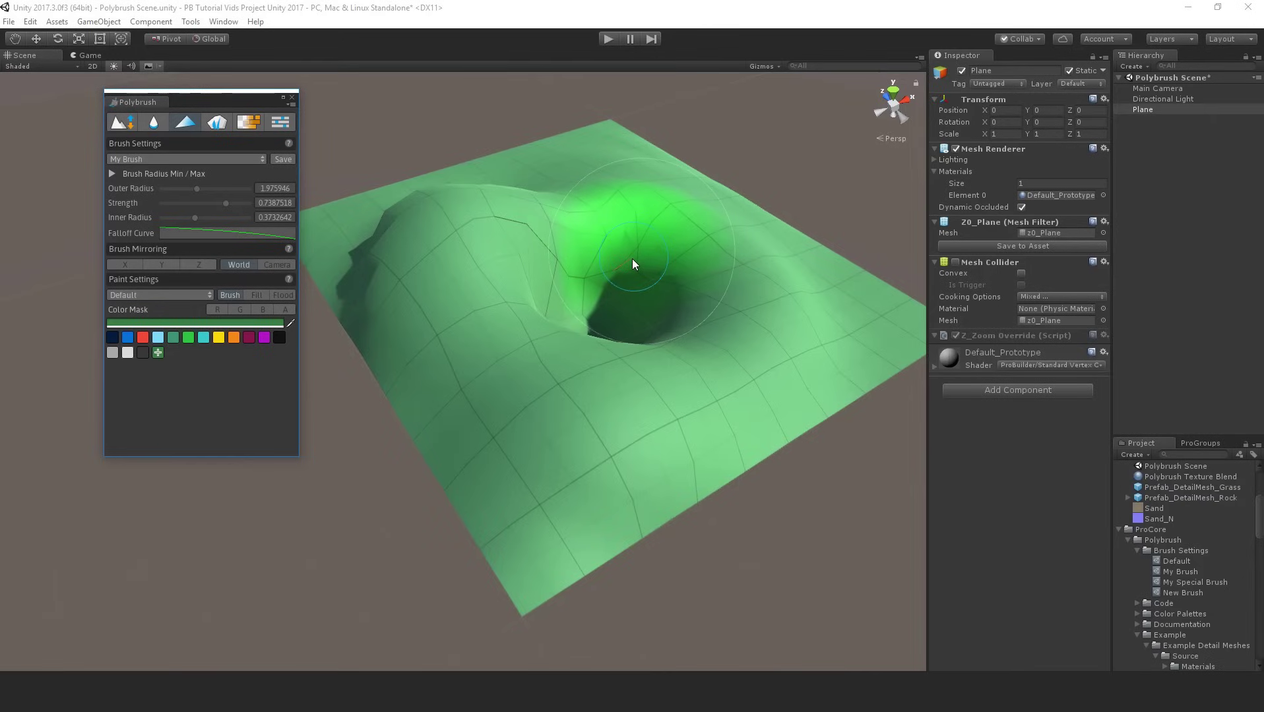
mouse_move(631, 260)
mouse_down()
mouse_move(684, 272)
mouse_move(690, 298)
mouse_move(675, 332)
mouse_move(596, 346)
mouse_move(472, 307)
mouse_move(447, 259)
mouse_move(473, 206)
mouse_move(562, 172)
mouse_up()
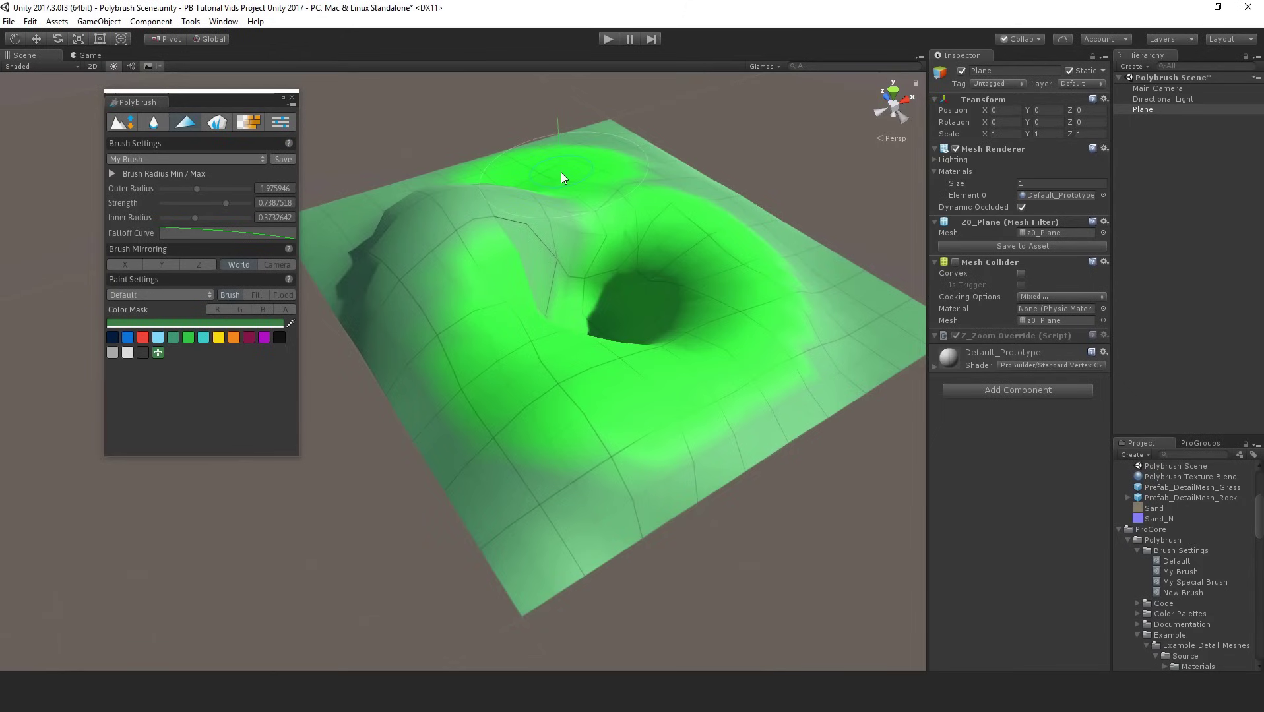
mouse_move(560, 176)
mouse_down()
mouse_move(518, 191)
mouse_move(488, 229)
mouse_up()
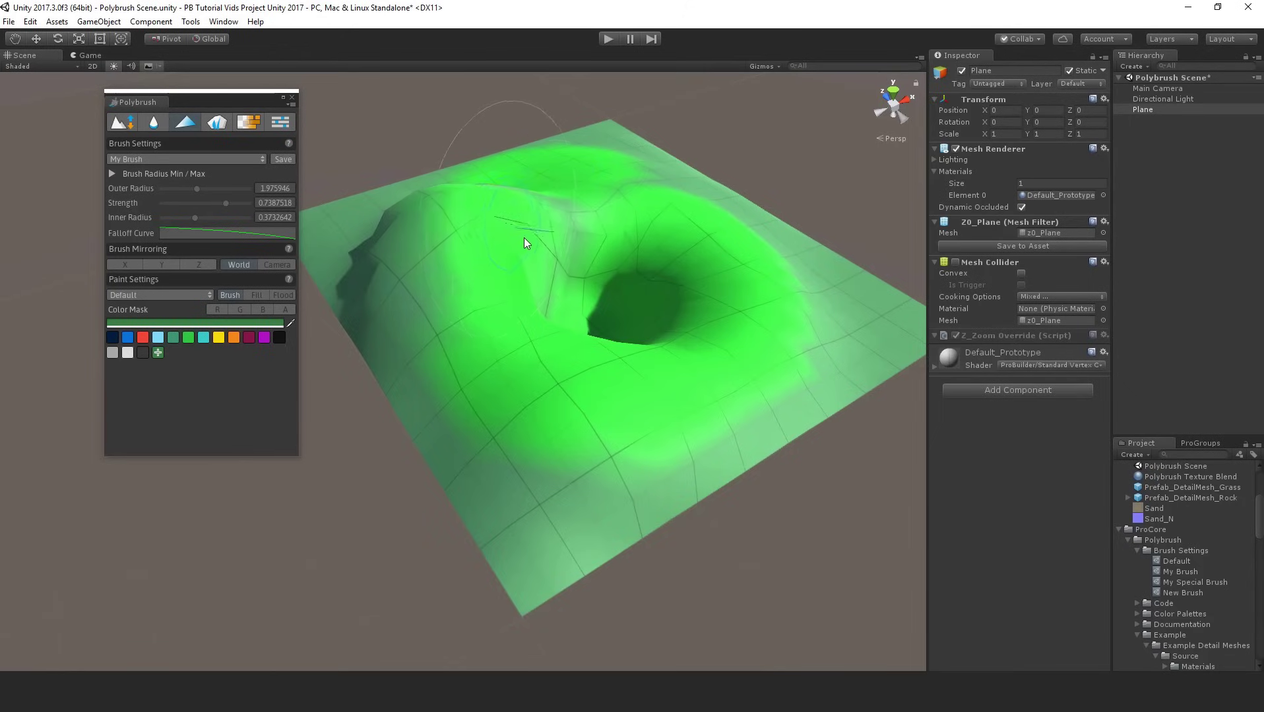
Pick orange as the paint colour and paint it across the front slope and left hill.
shift+scroll(528, 244, down, 5)
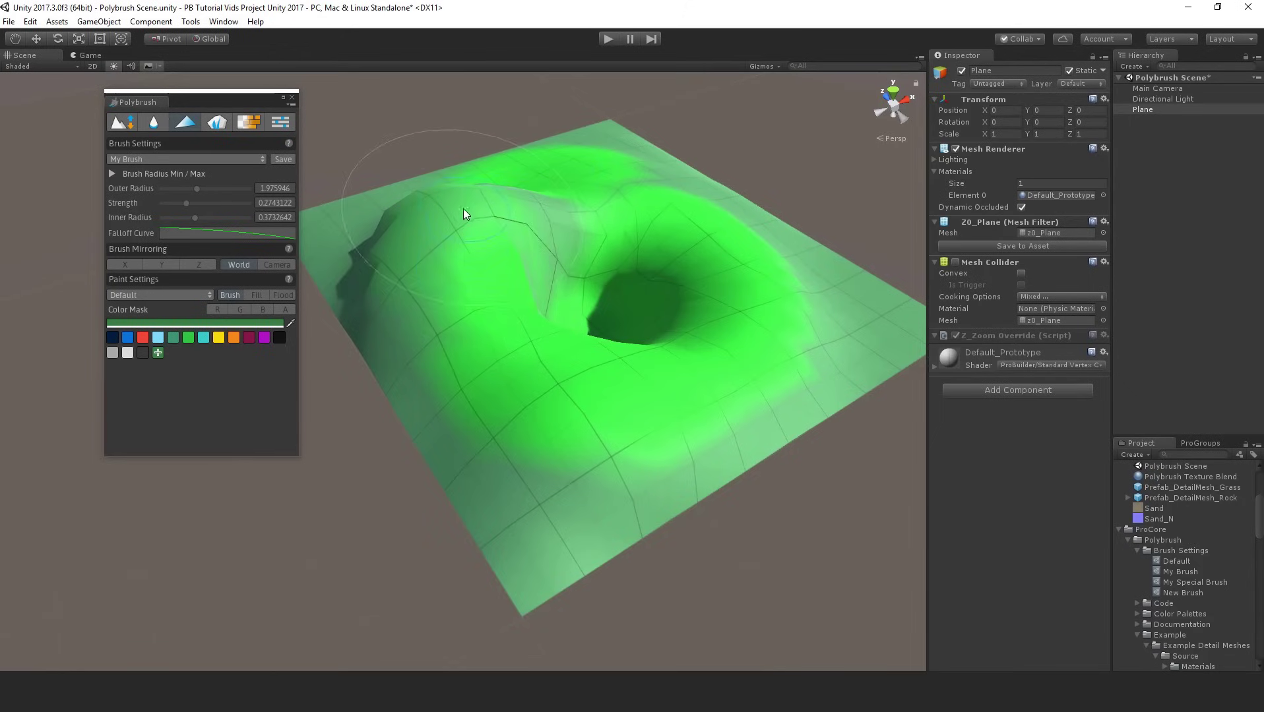
click(249, 337)
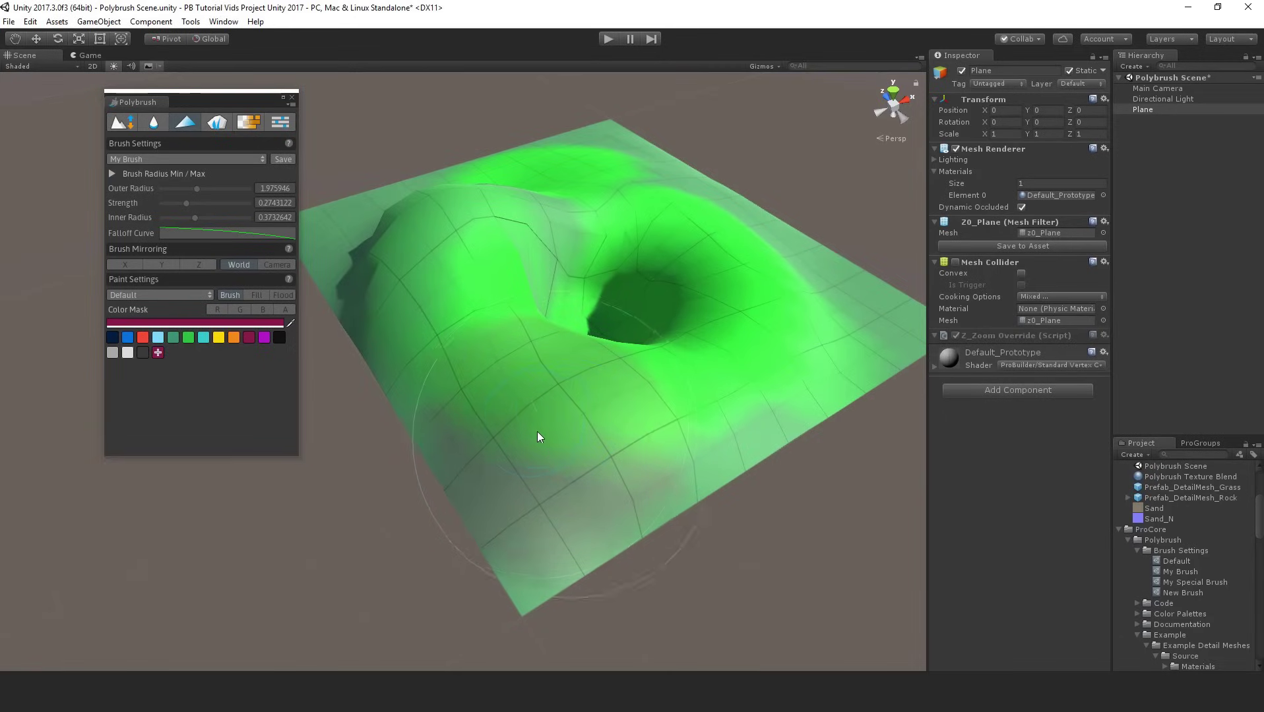
click(233, 337)
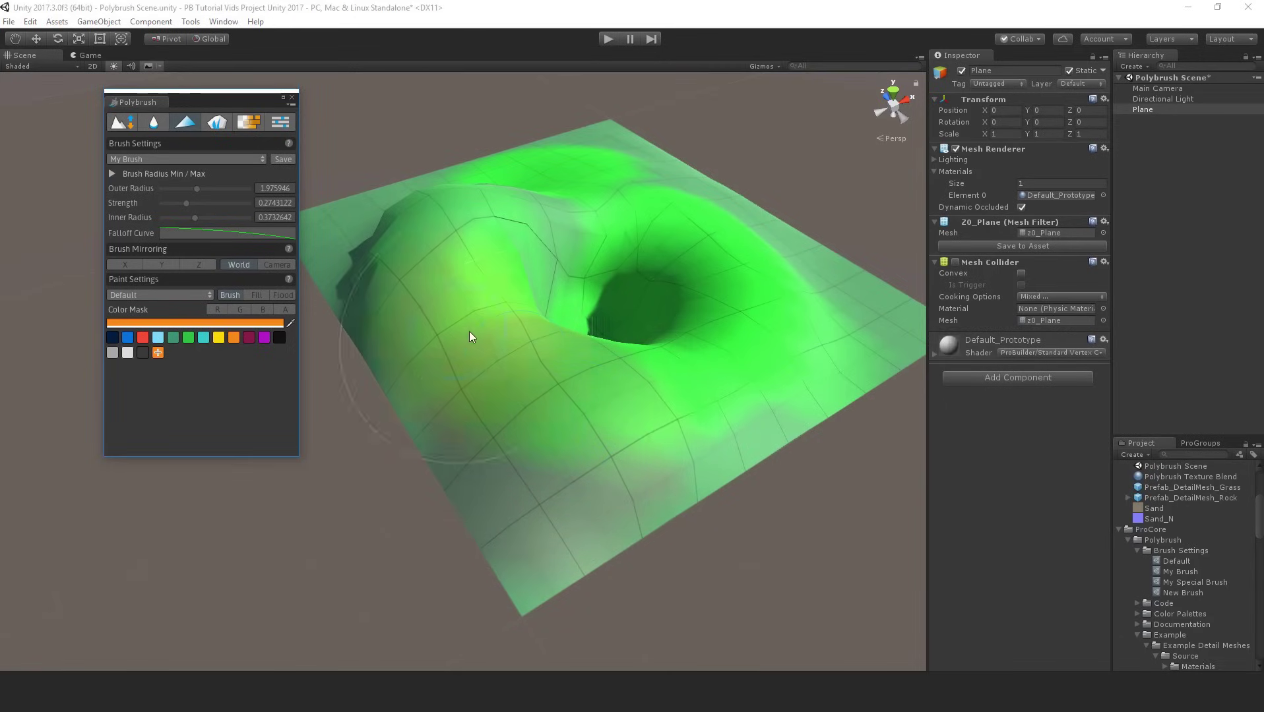
ctrl+scroll(568, 390, up, 5)
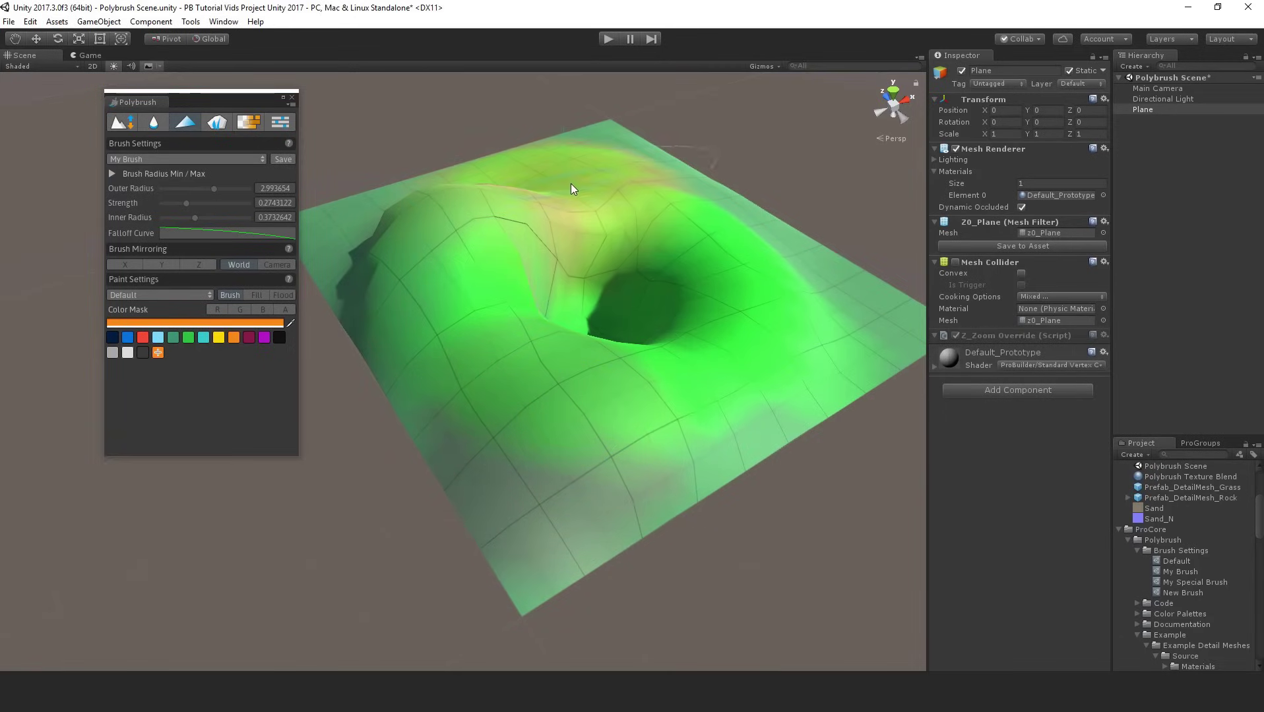
ctrl+scroll(571, 183, down, 6)
shift+scroll(476, 296, up, 4)
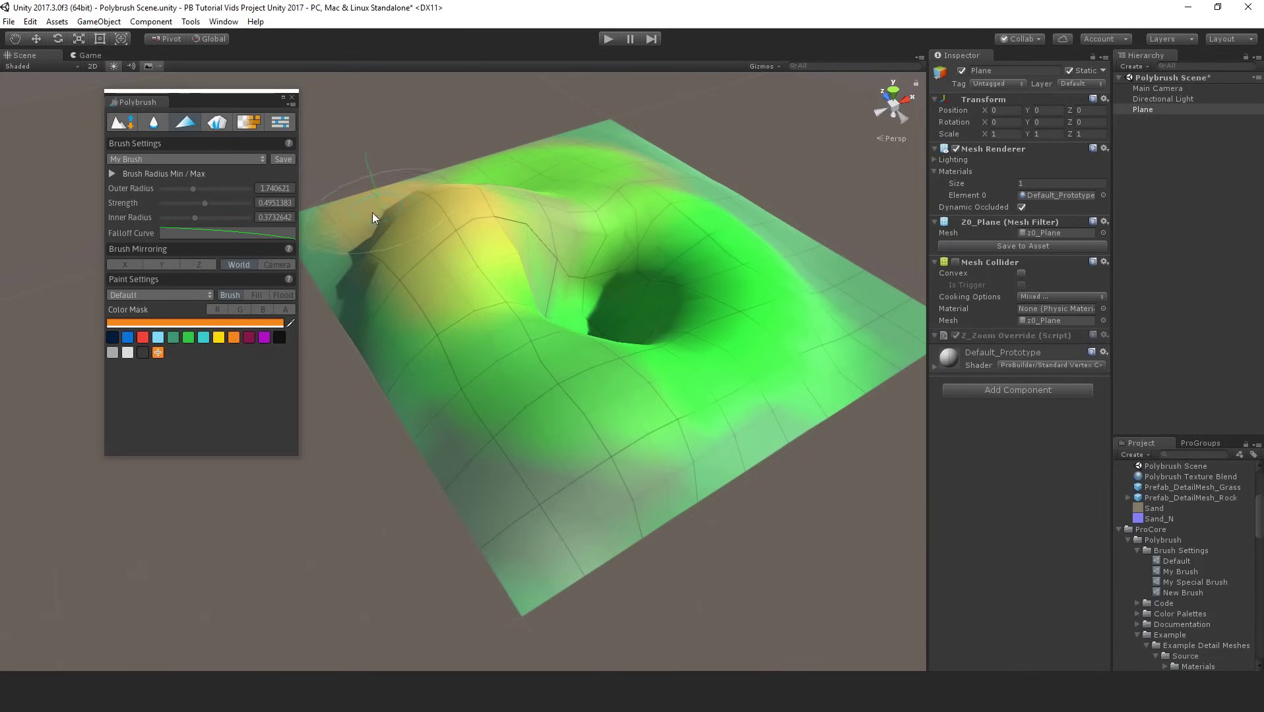
mouse_move(376, 217)
mouse_down()
mouse_move(604, 224)
mouse_move(750, 264)
mouse_move(783, 328)
mouse_move(699, 405)
mouse_move(554, 461)
mouse_move(594, 443)
mouse_up()
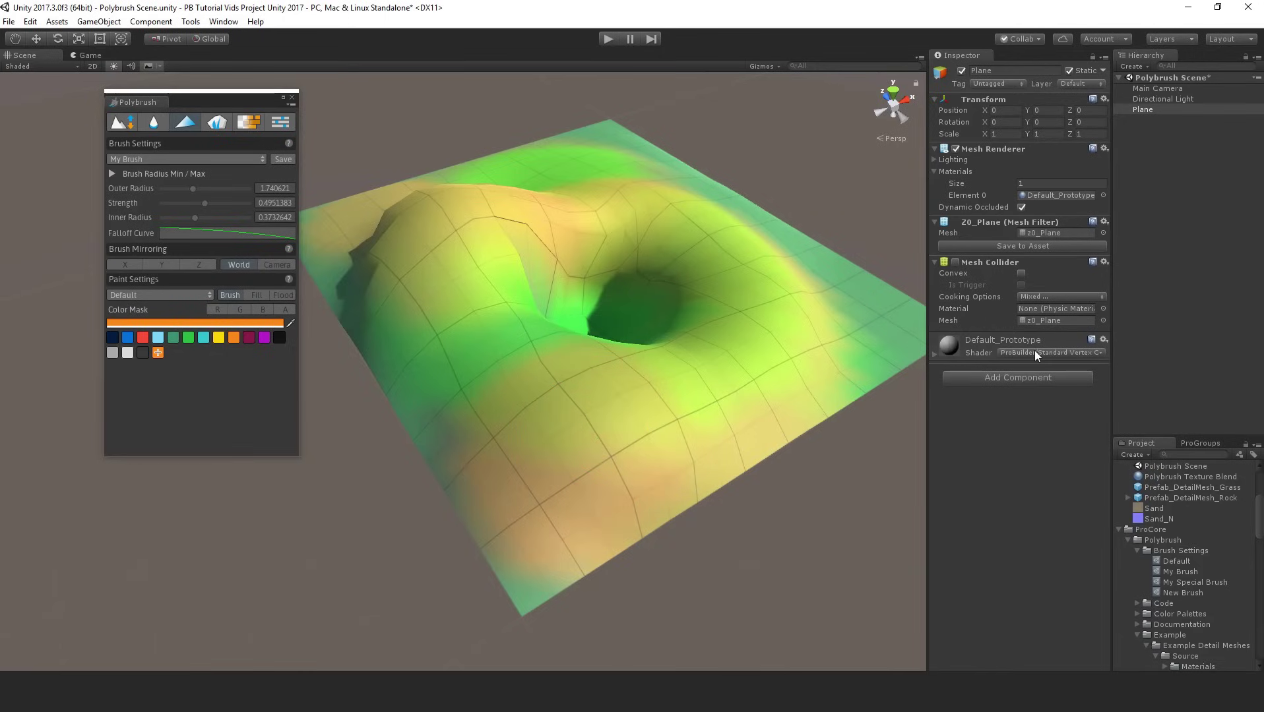
click(1039, 353)
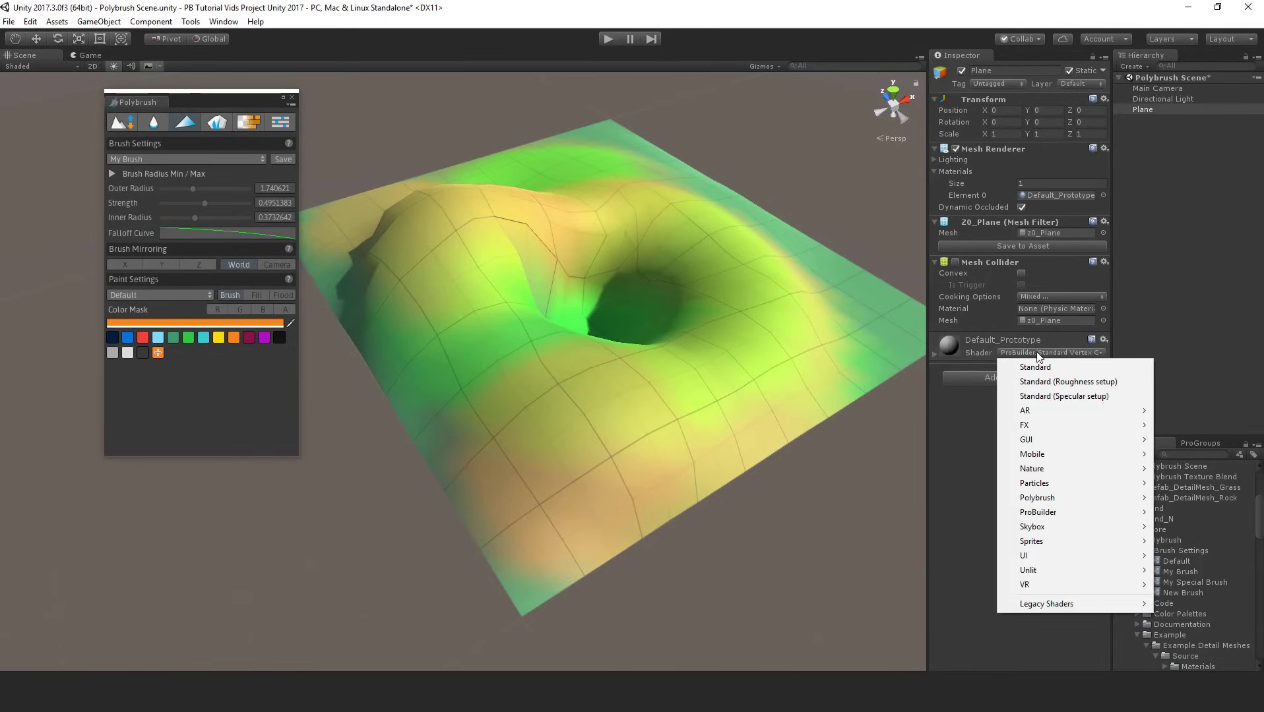
mouse_move(1050, 500)
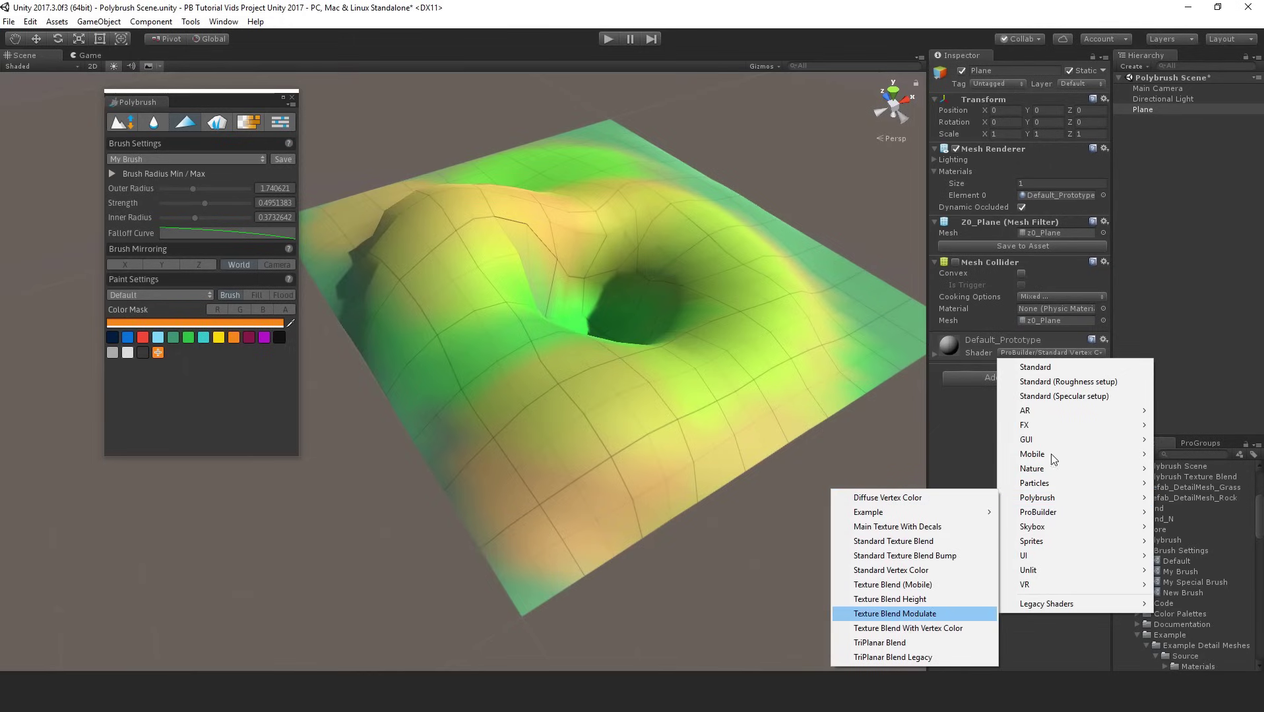
click(934, 144)
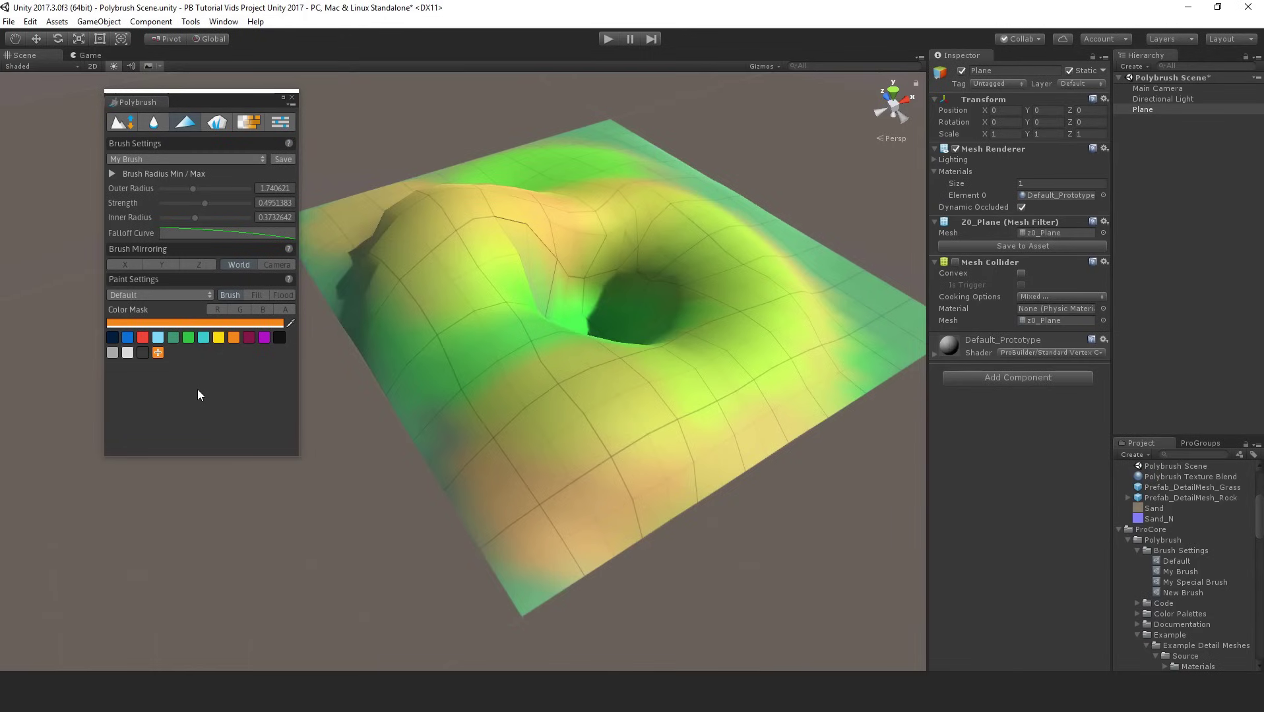
click(189, 295)
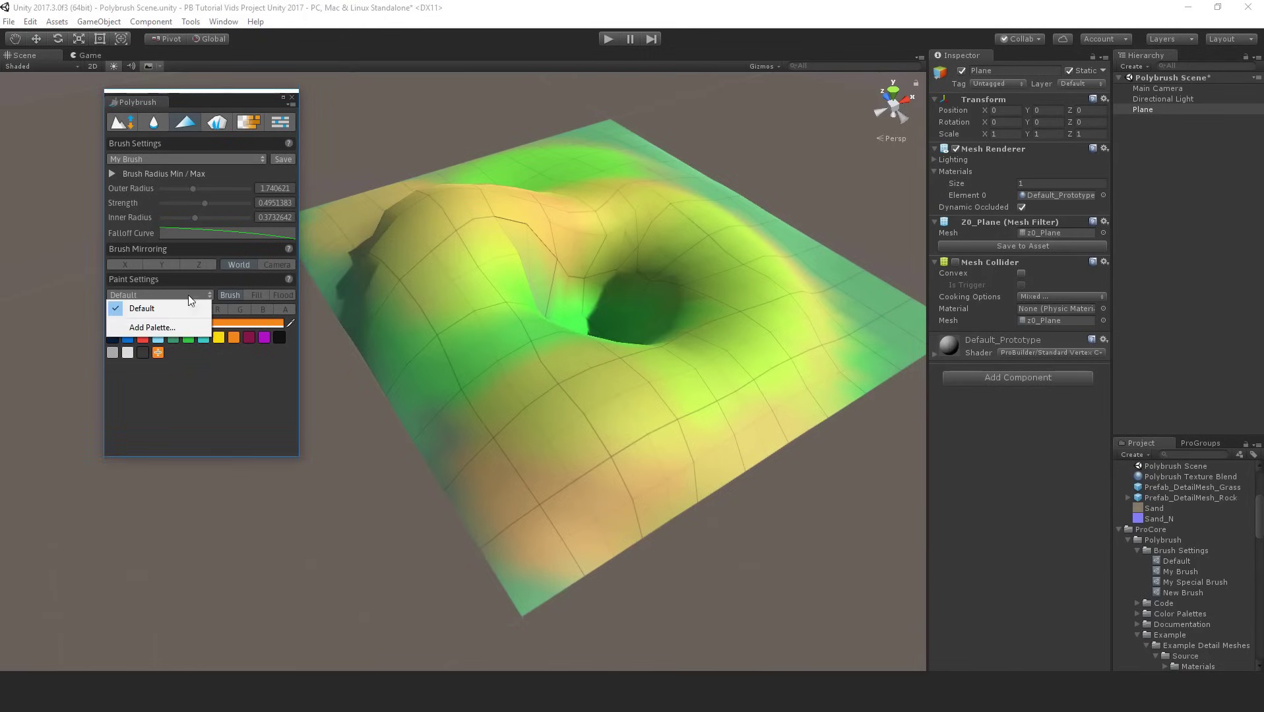
click(163, 326)
click(256, 160)
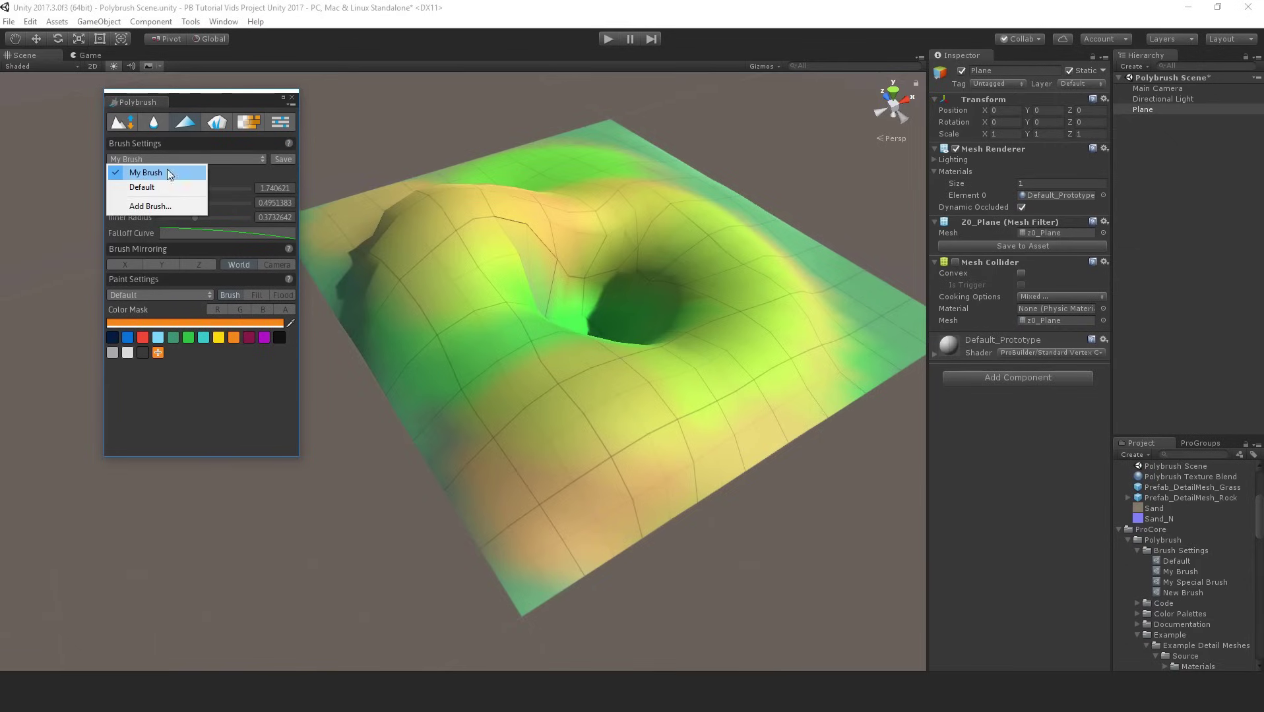
click(209, 395)
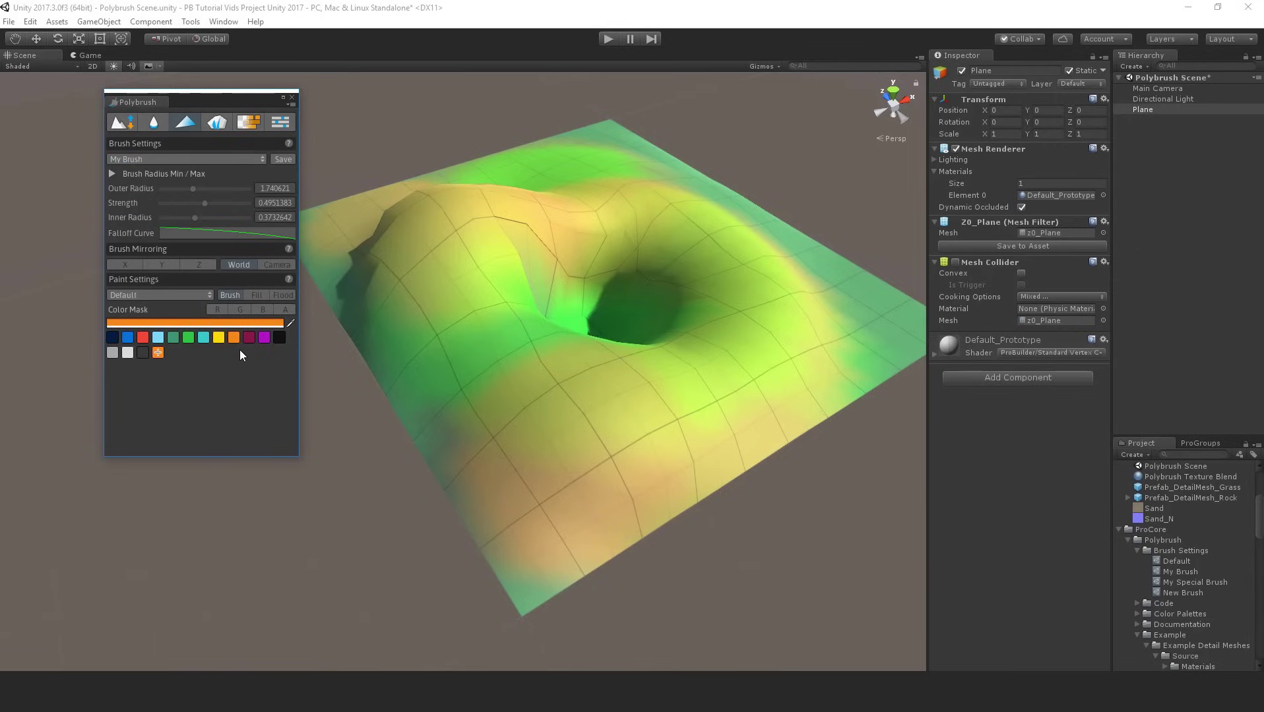
click(232, 295)
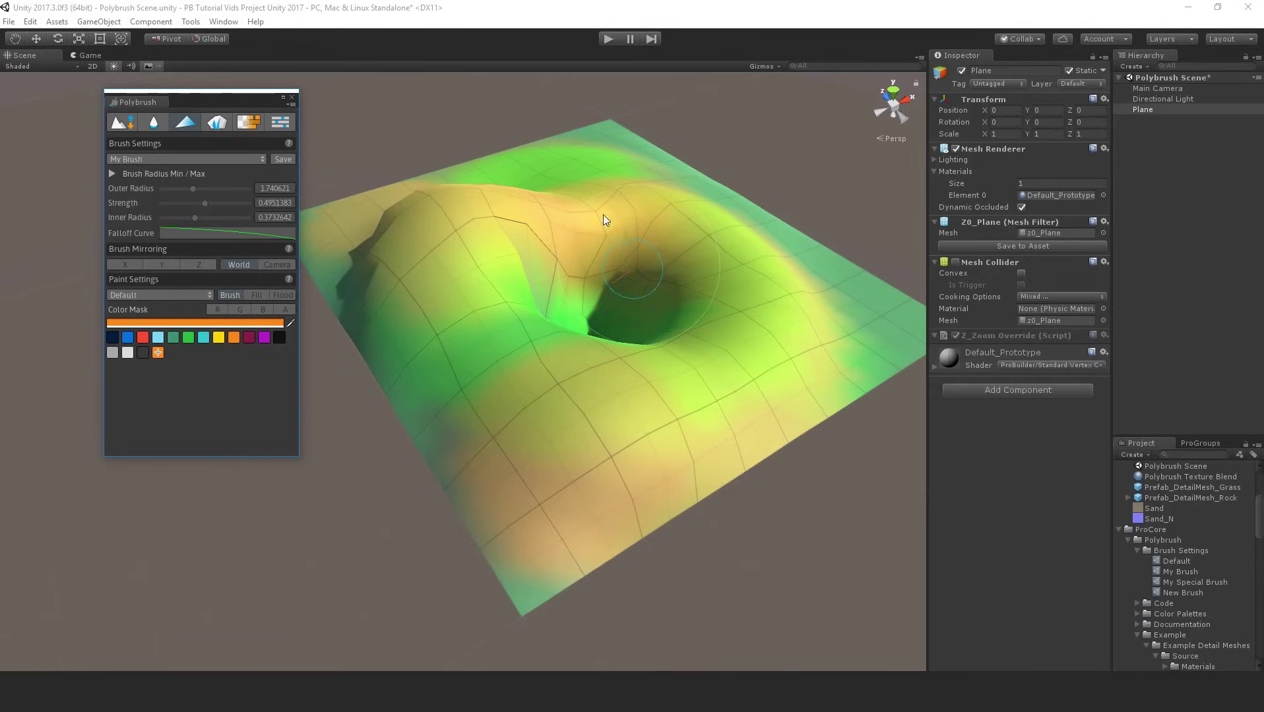
Fill triangles orange on the right and lower left, then brush cyan patches at strength 1.
click(256, 295)
mouse_move(771, 258)
mouse_down()
mouse_move(786, 332)
mouse_move(771, 365)
mouse_move(590, 375)
mouse_move(430, 275)
mouse_move(468, 423)
mouse_up()
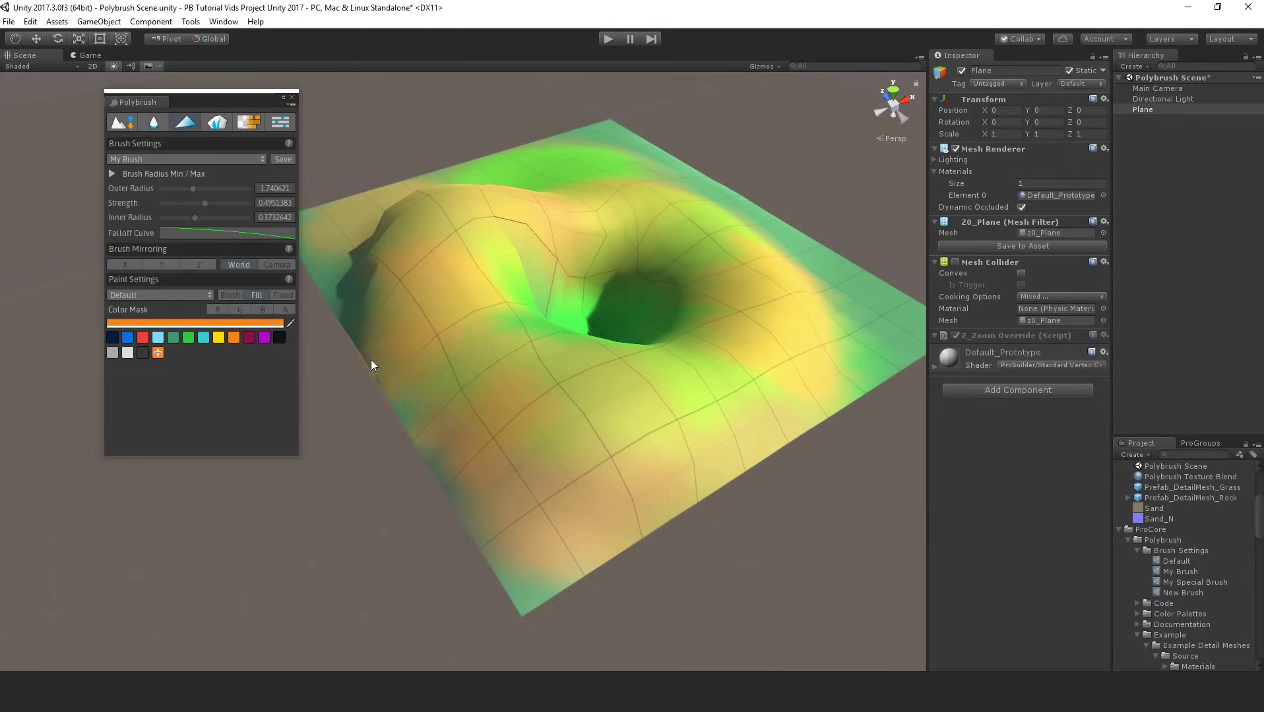
click(206, 339)
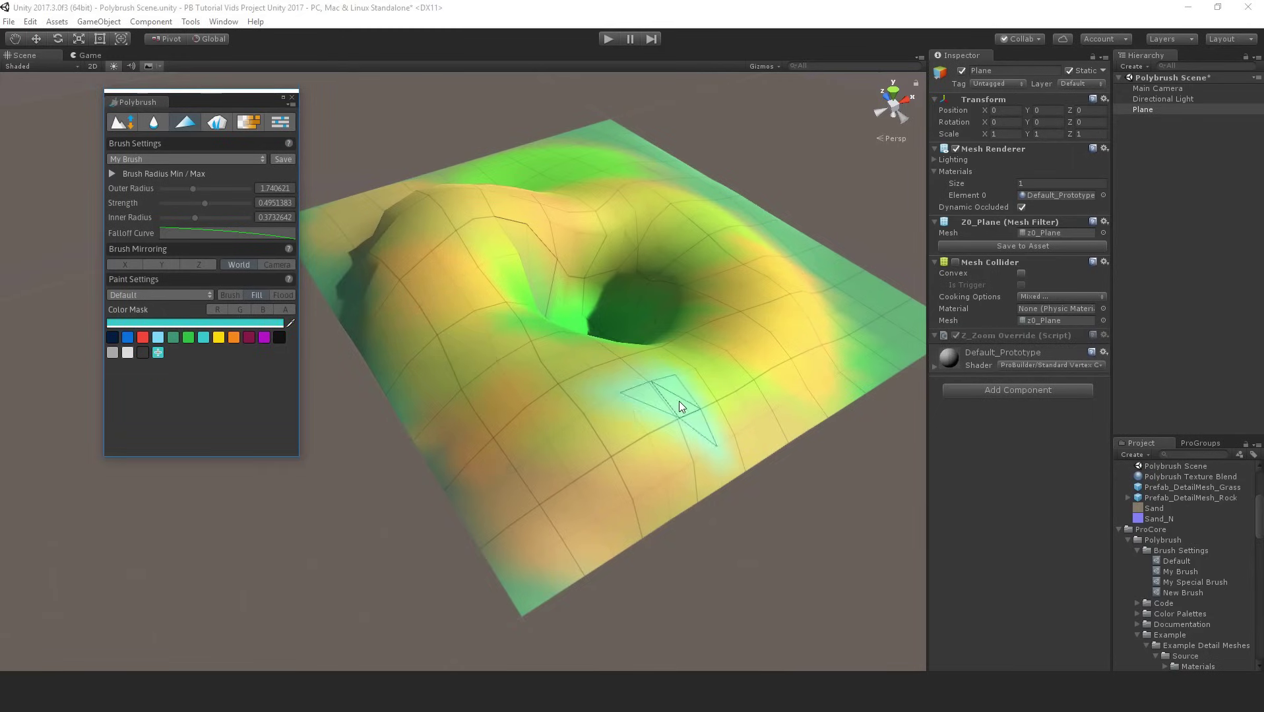
shift+scroll(678, 394, up, 5)
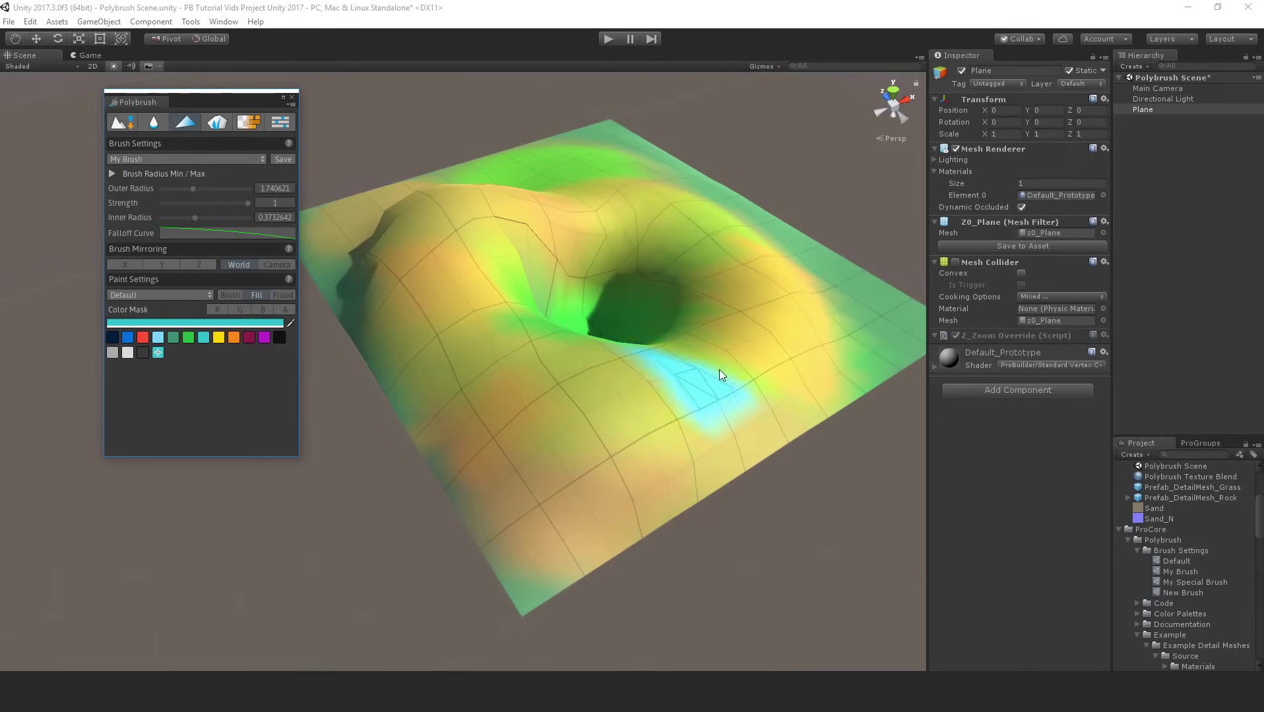
mouse_move(648, 438)
mouse_down()
mouse_move(440, 364)
mouse_move(417, 312)
mouse_move(408, 230)
mouse_move(459, 183)
mouse_move(613, 164)
mouse_move(810, 269)
mouse_move(798, 411)
mouse_up()
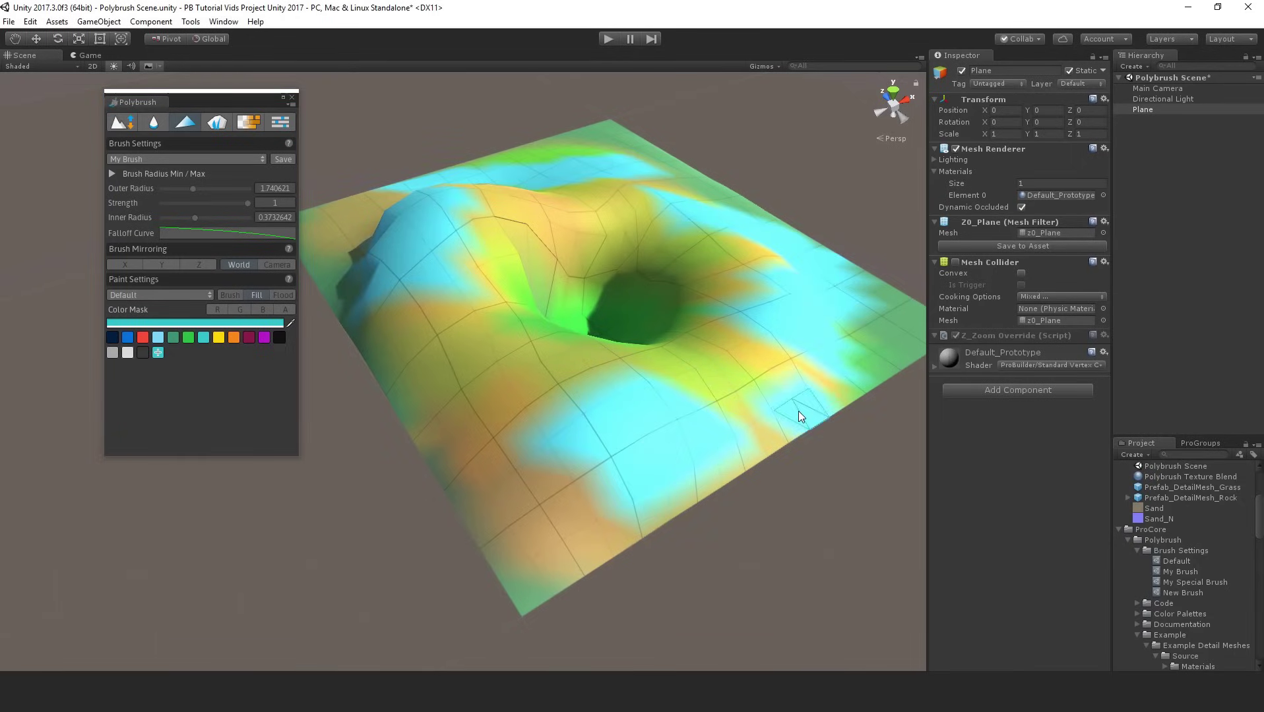
Flood the whole plane cyan, then change the paint colour to bright green (56DA22).
click(284, 295)
click(396, 310)
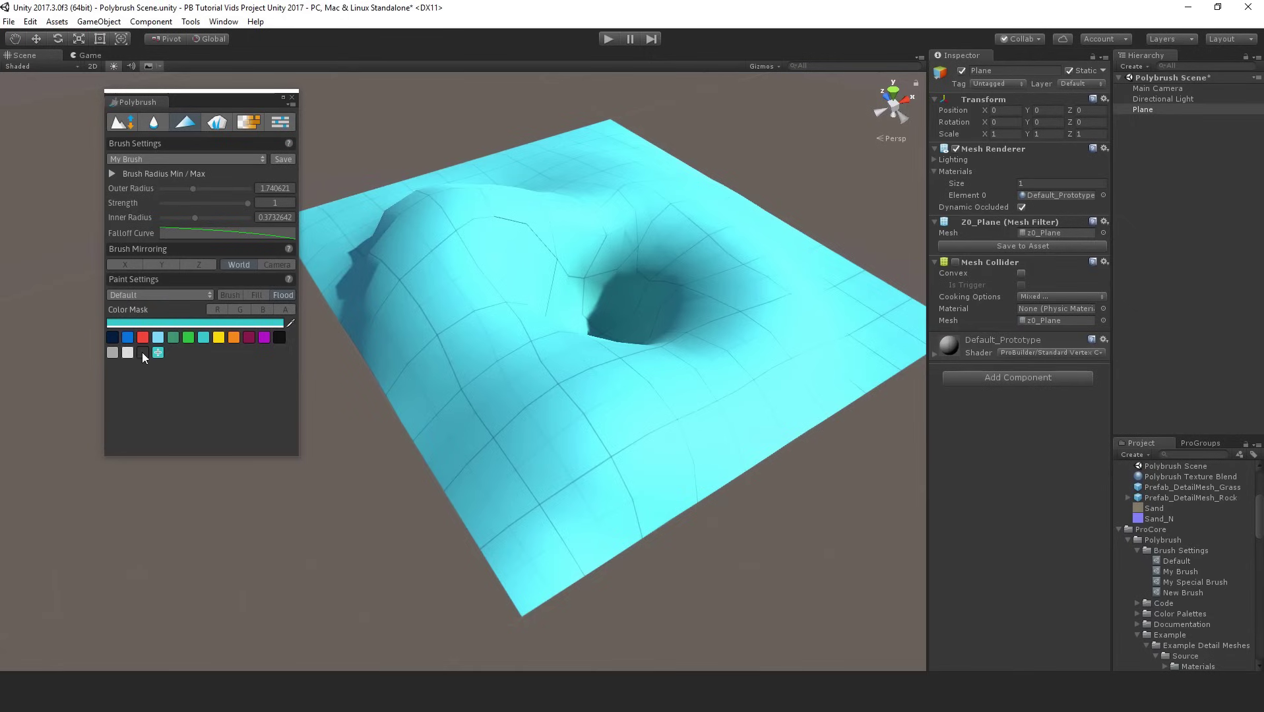
click(180, 322)
click(735, 243)
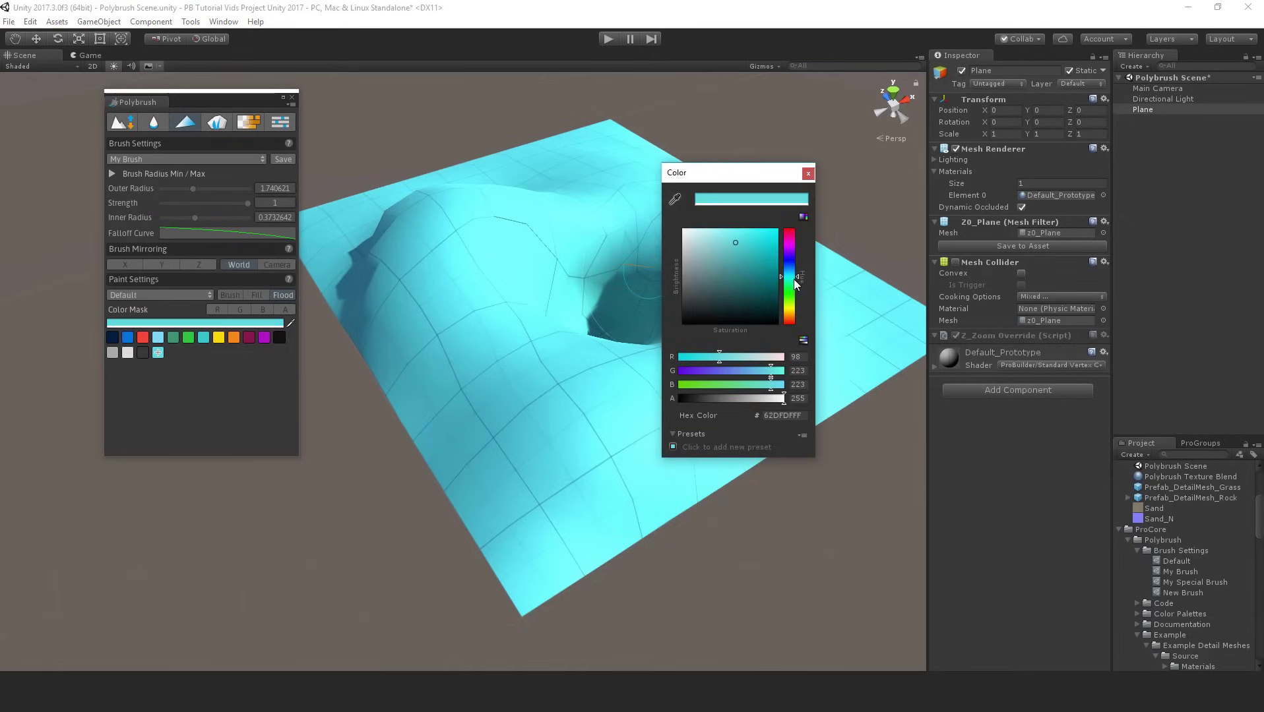
drag(795, 281, 795, 297)
click(761, 244)
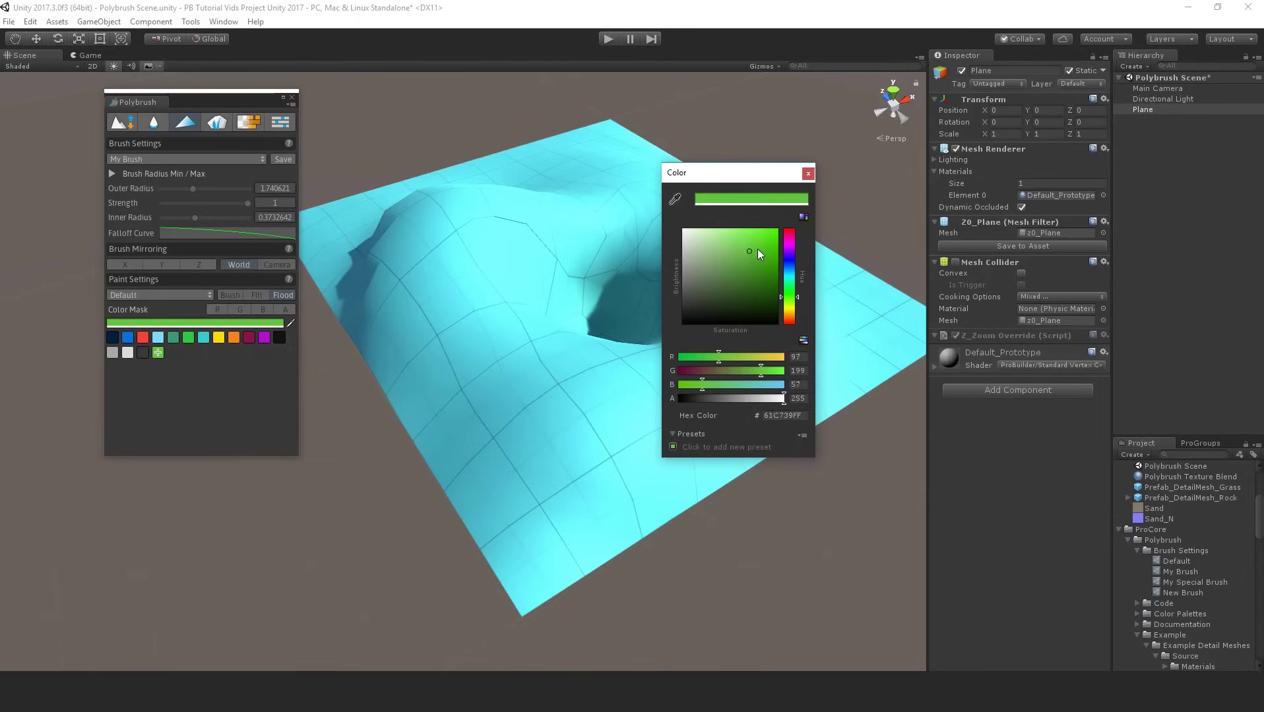
click(809, 173)
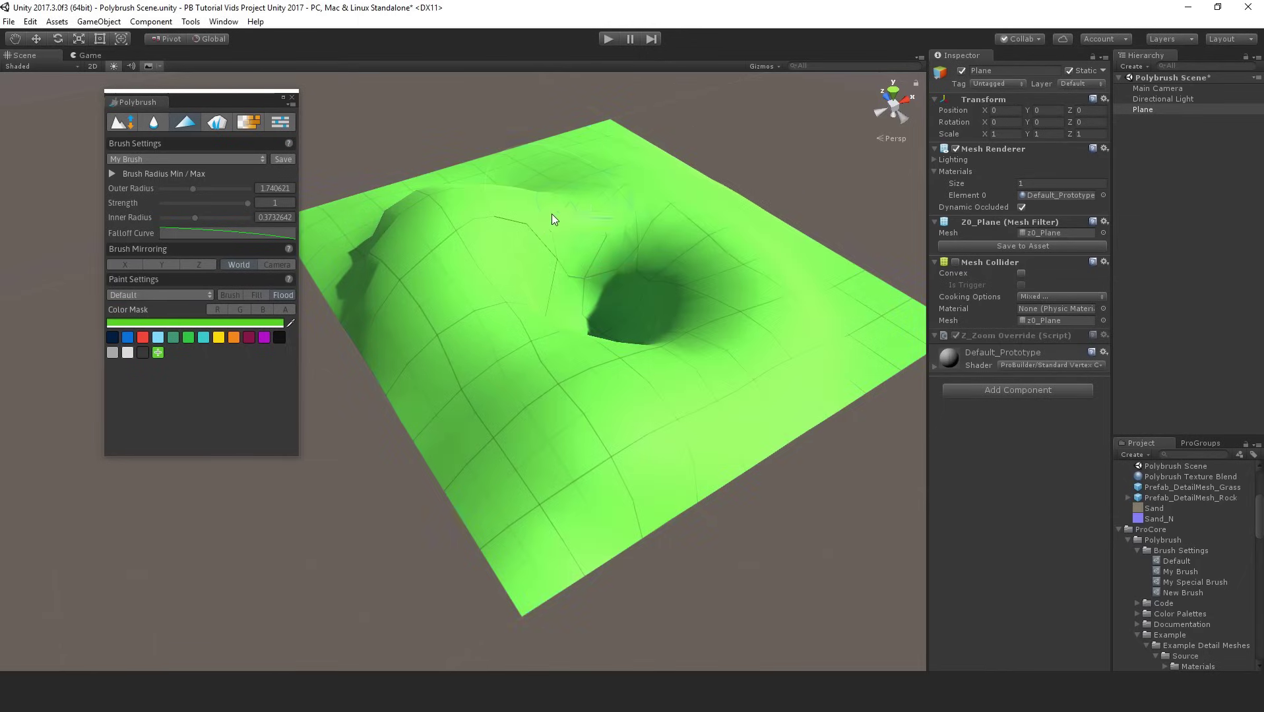
Brush green over most of the plane around the pit and save it as a palette swatch.
click(230, 296)
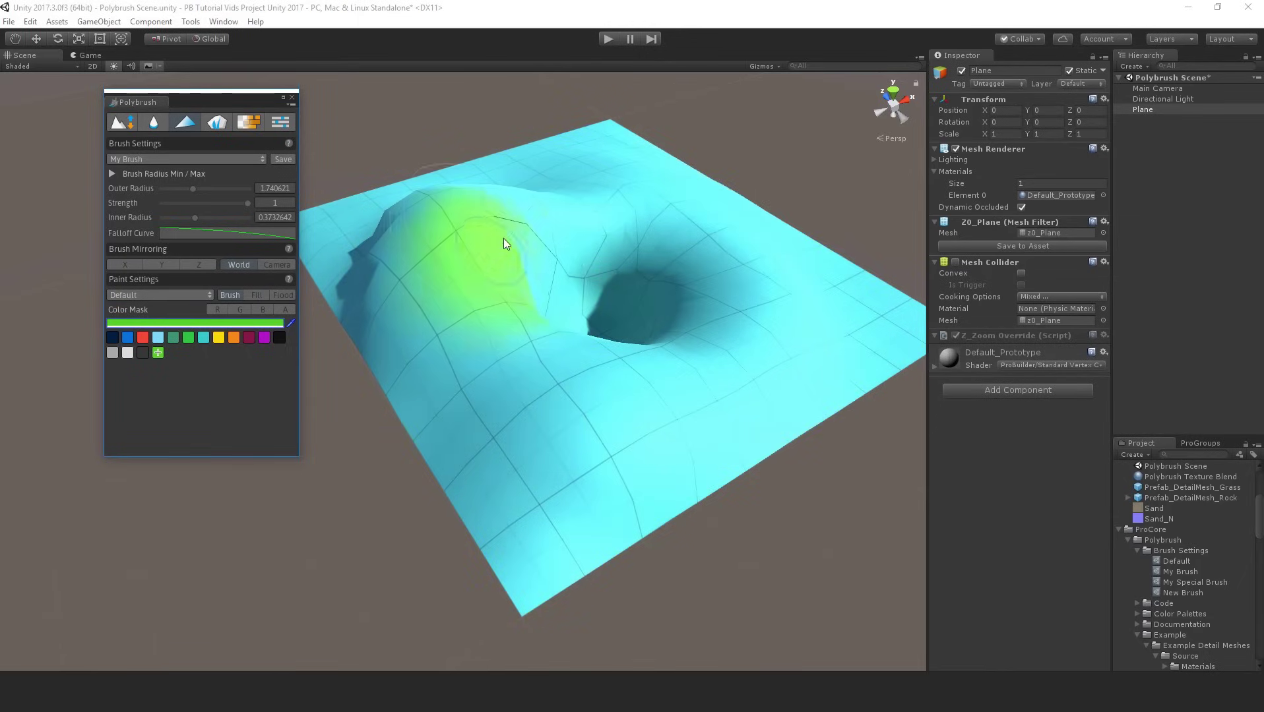
mouse_move(503, 234)
mouse_down()
mouse_move(548, 428)
mouse_move(660, 308)
mouse_move(652, 241)
mouse_move(566, 160)
mouse_move(684, 204)
mouse_move(735, 295)
mouse_move(691, 318)
mouse_up()
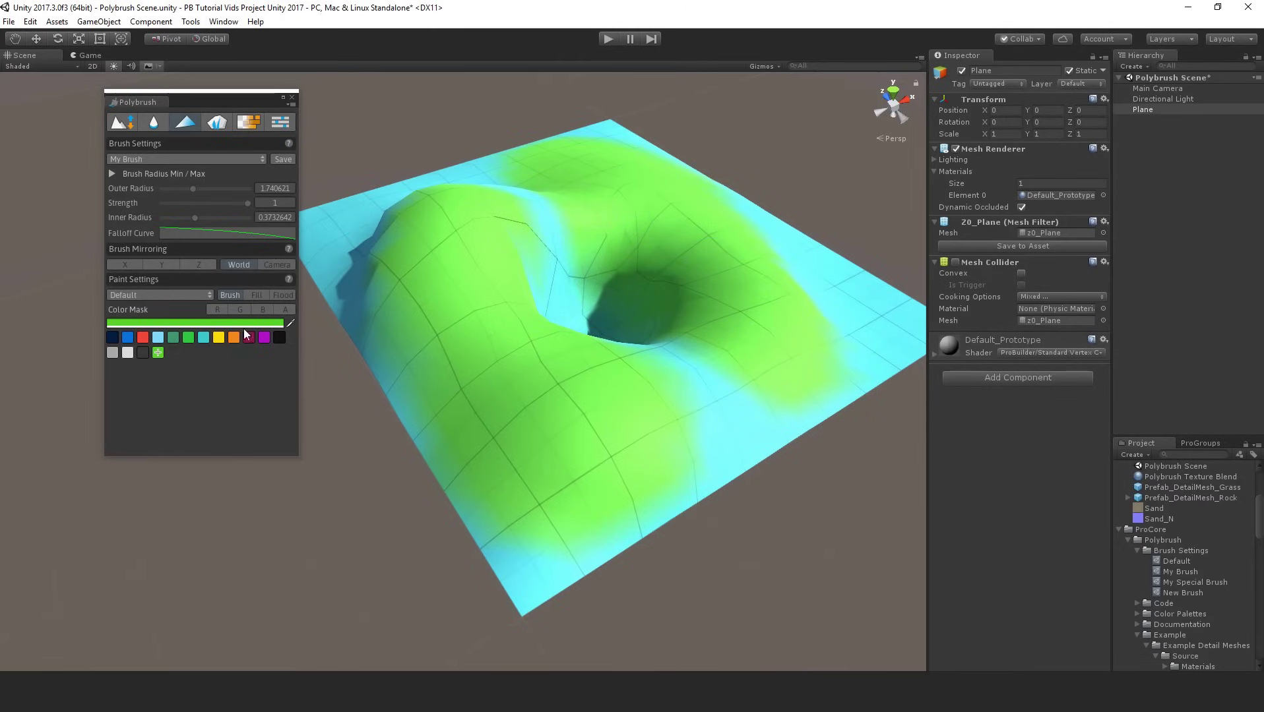
click(159, 353)
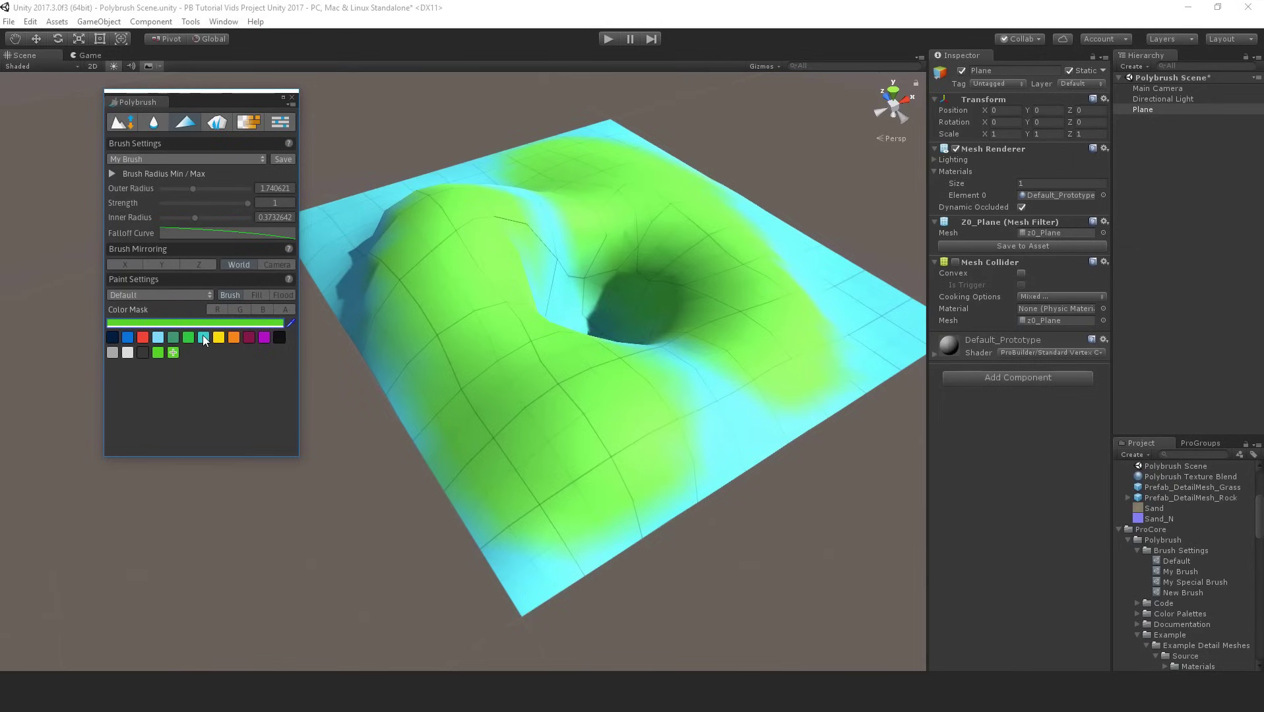
Move the teal swatch to a new palette position and select it as the paint colour.
drag(204, 337, 218, 345)
drag(279, 369, 285, 353)
click(173, 337)
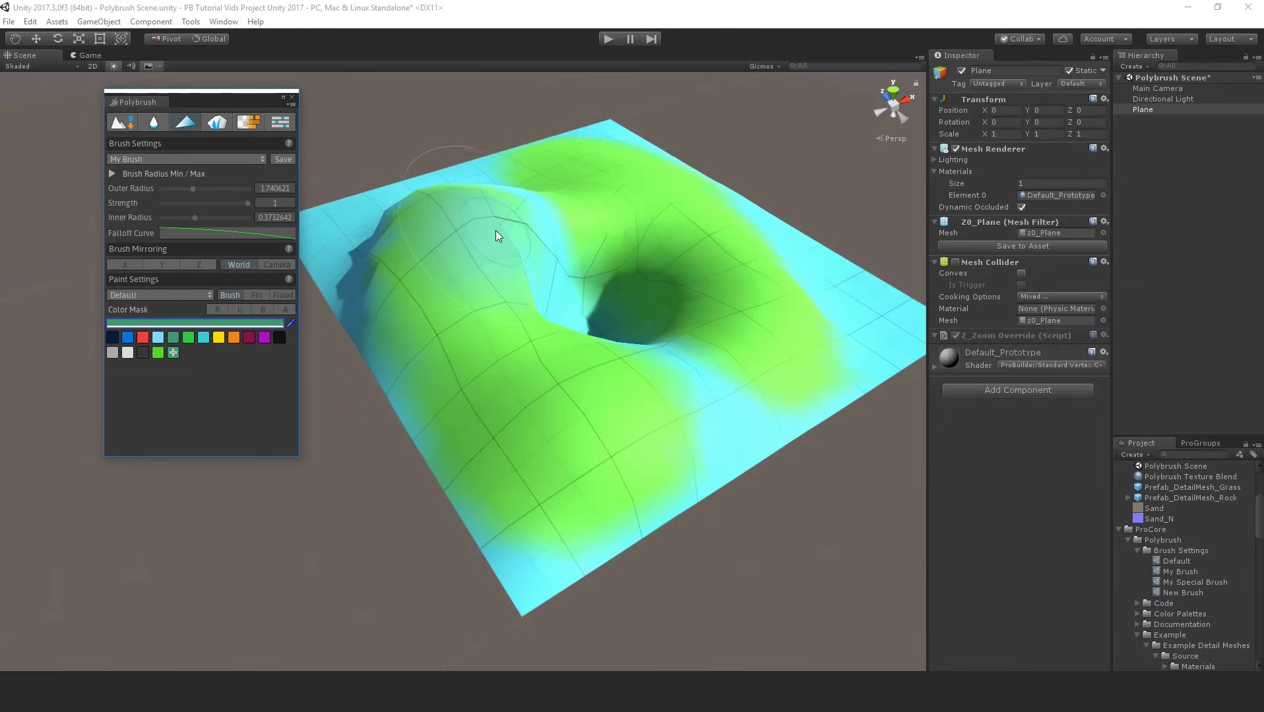
ctrl+shift+scroll(492, 230, down, 2)
shift+scroll(491, 231, down, 3)
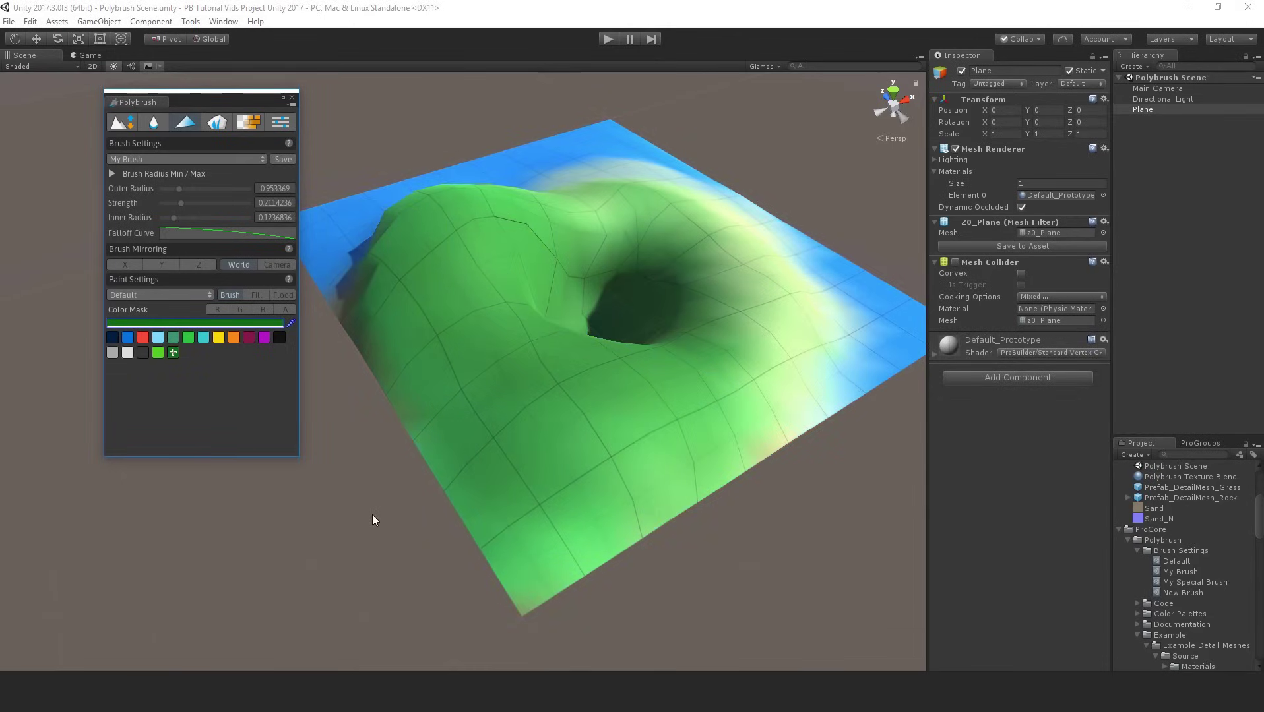
Using Paint Prefabs, place two rocks on the front slope beside the pit.
click(217, 121)
mouse_move(231, 322)
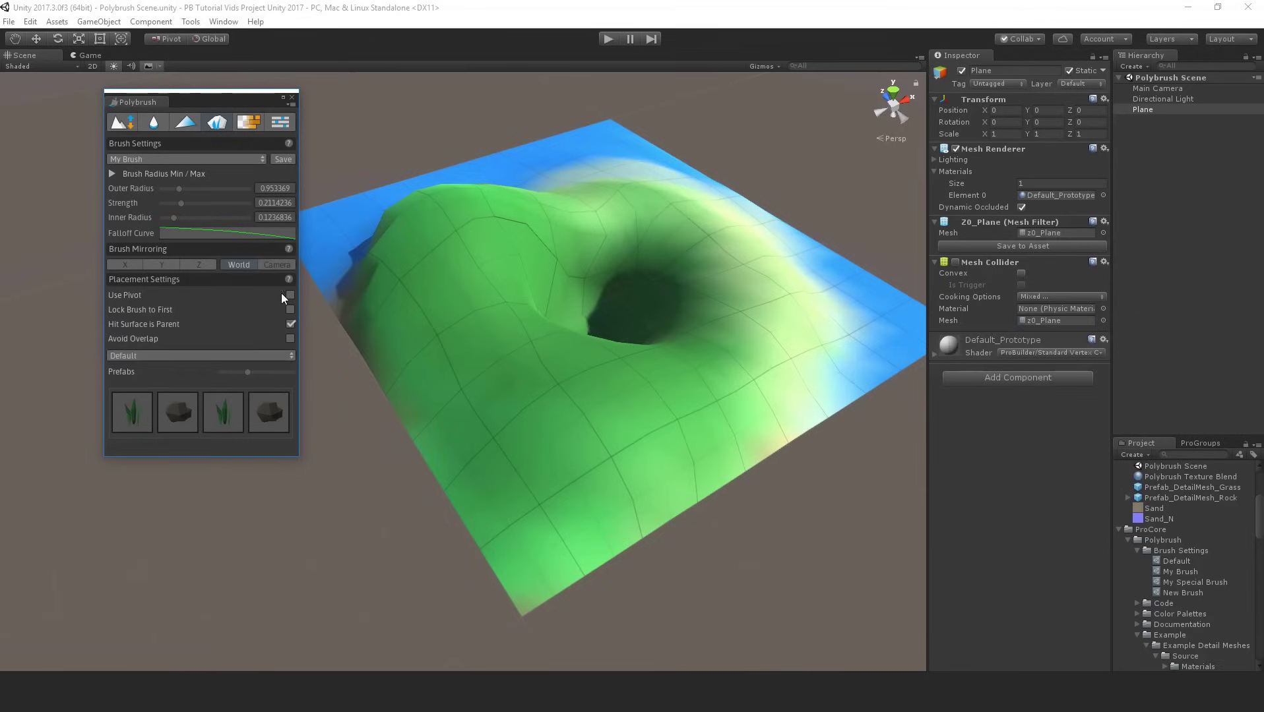
mouse_move(290, 293)
click(291, 295)
click(554, 398)
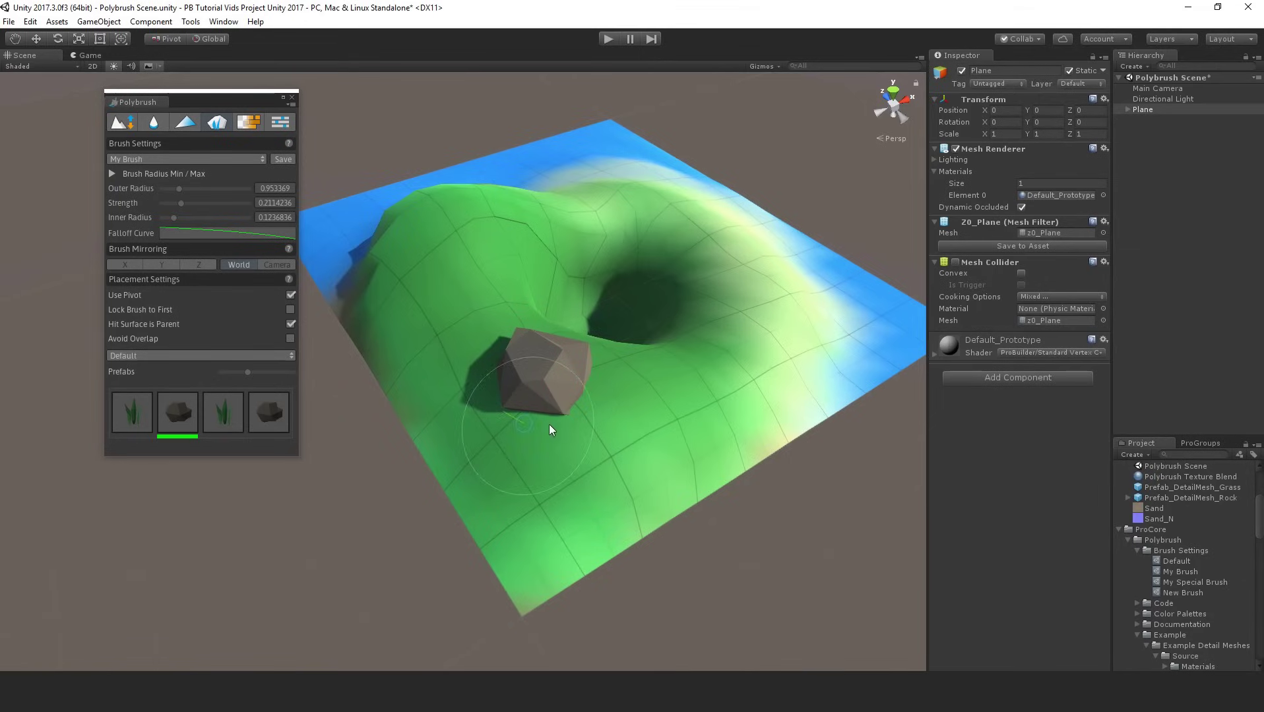
click(294, 296)
click(676, 402)
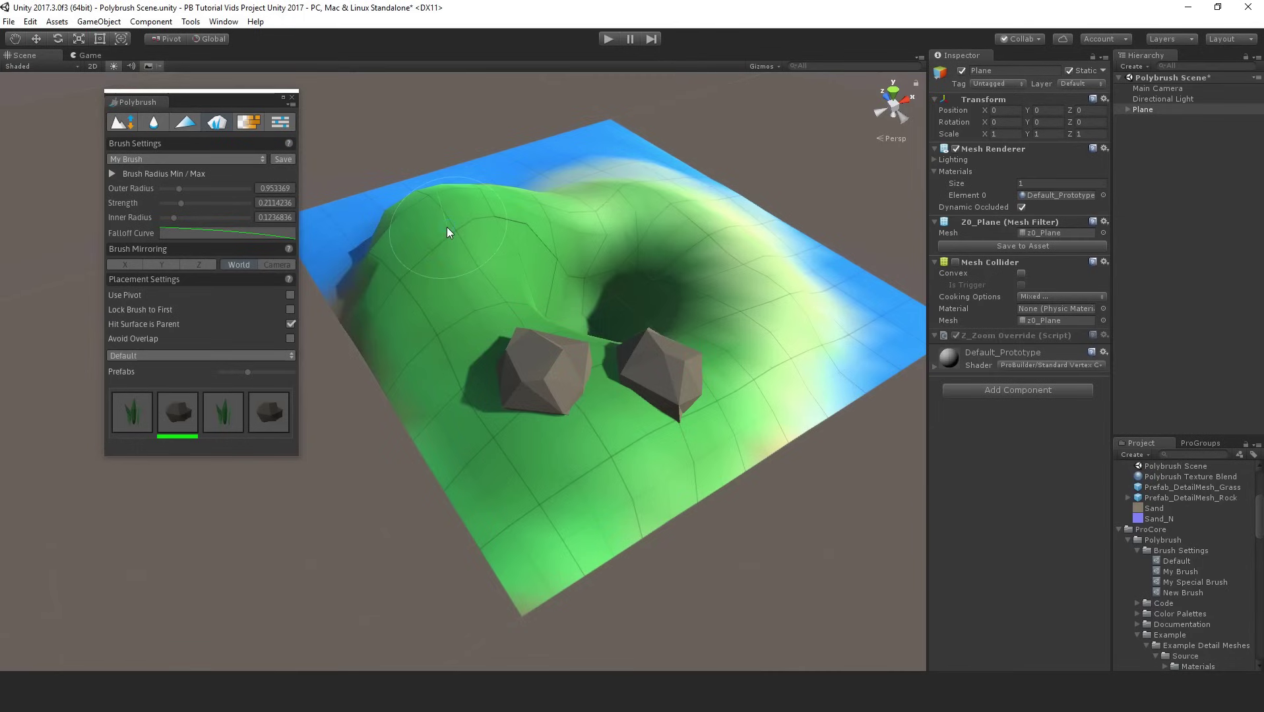
Select the grass prefab and place a grass clump on the hilltop, positioned by its pivot.
click(133, 410)
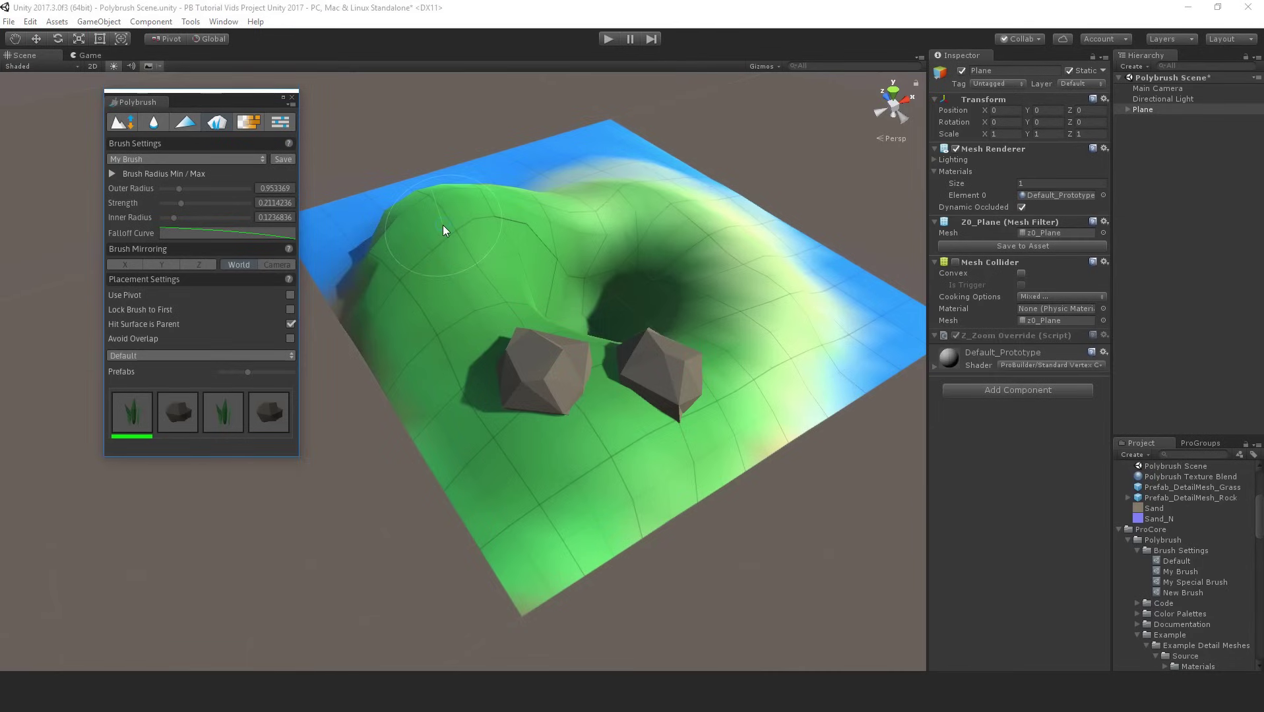
click(290, 295)
click(442, 195)
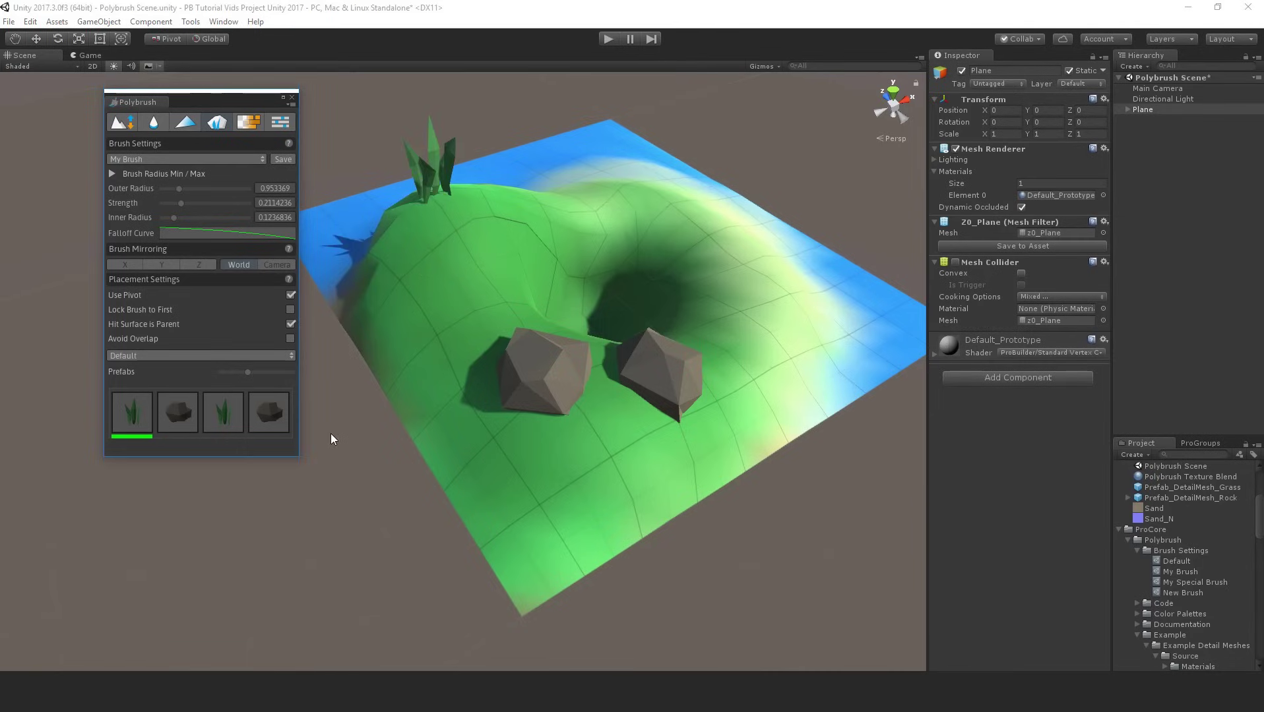
Lock the brush to the first surface and scatter grass down the hill's left and right slopes.
mouse_move(288, 291)
click(290, 309)
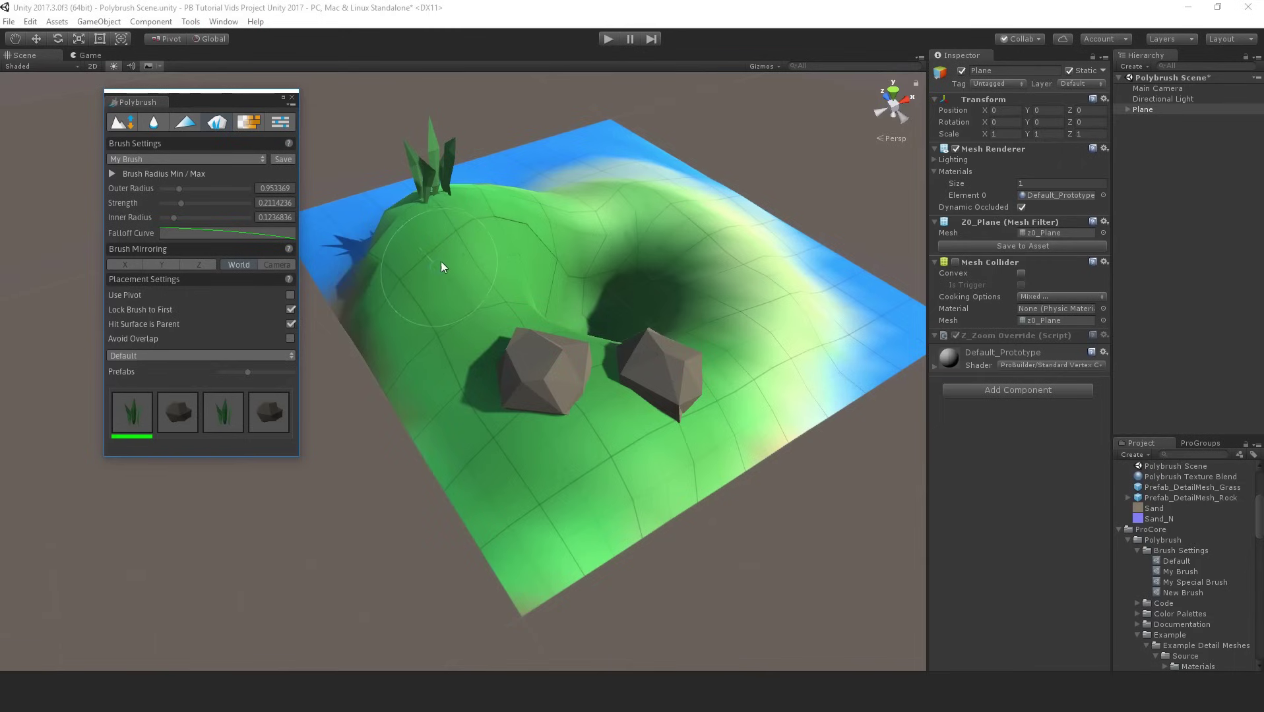
mouse_move(621, 190)
mouse_down()
mouse_move(586, 209)
mouse_move(444, 229)
mouse_move(431, 302)
mouse_up()
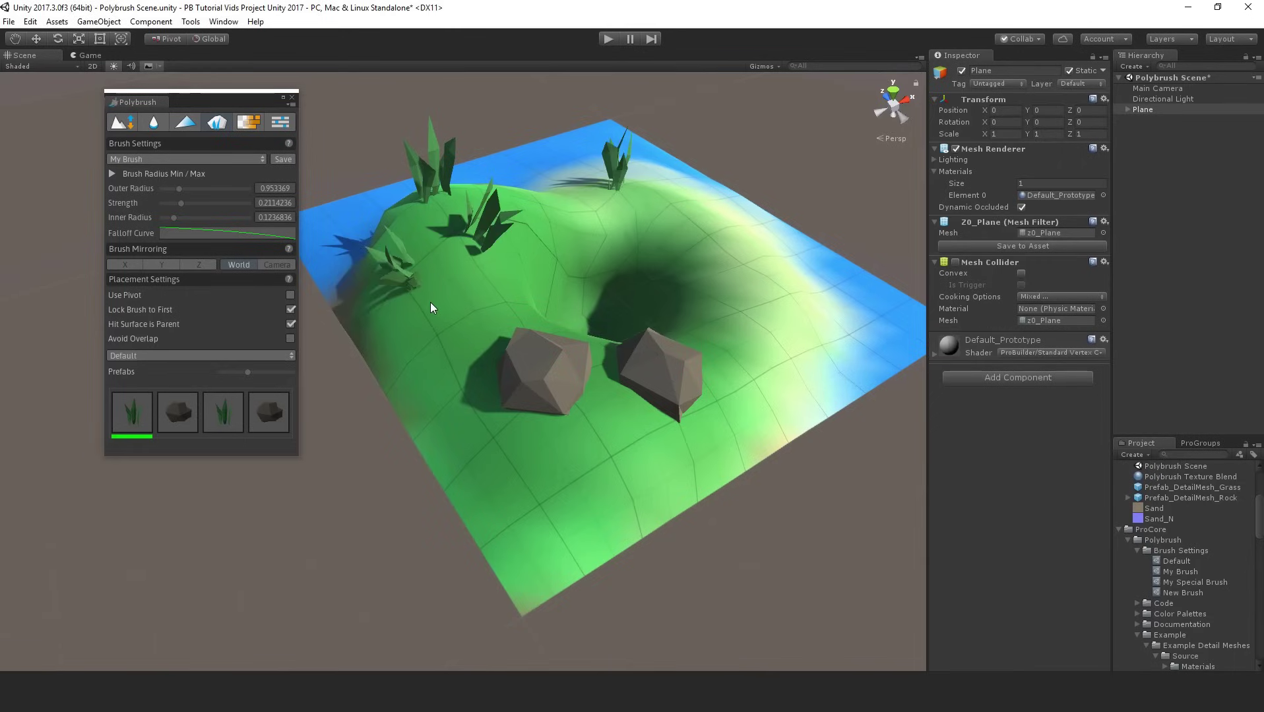
shift+scroll(463, 287, up, 5)
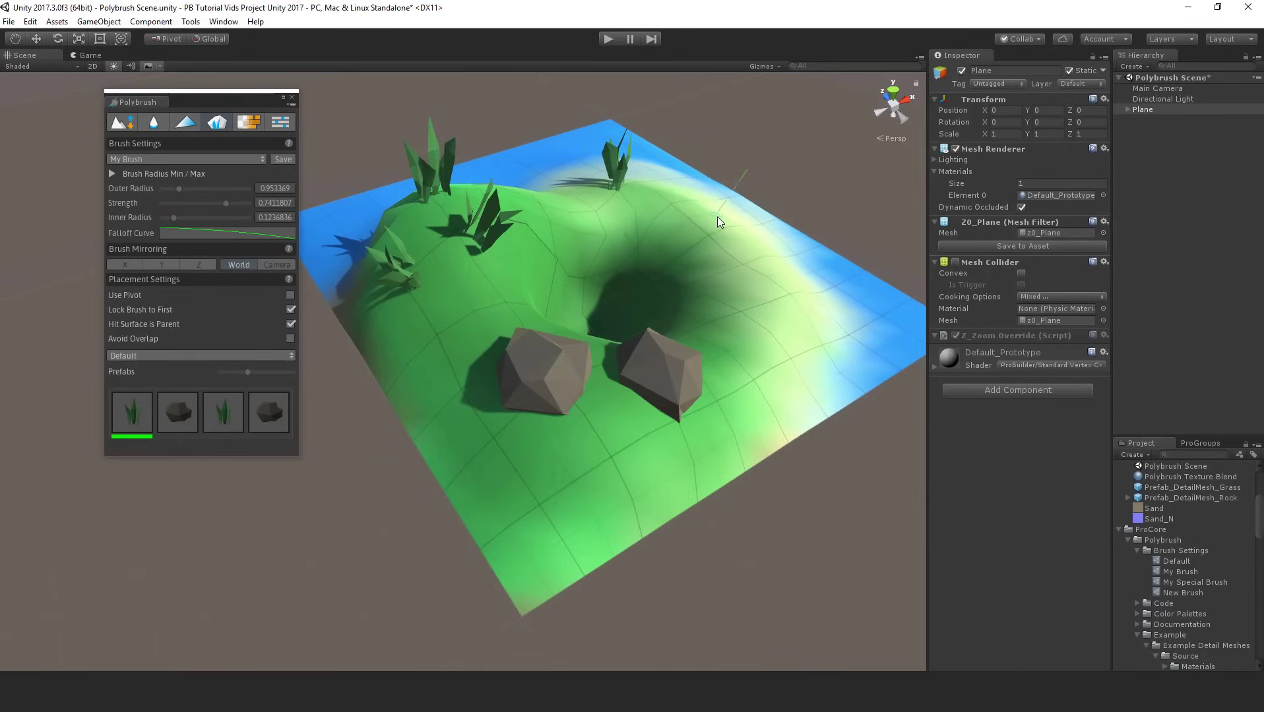
mouse_move(694, 213)
mouse_down()
mouse_move(741, 248)
mouse_move(764, 297)
mouse_move(758, 368)
mouse_move(737, 424)
mouse_move(608, 519)
mouse_up()
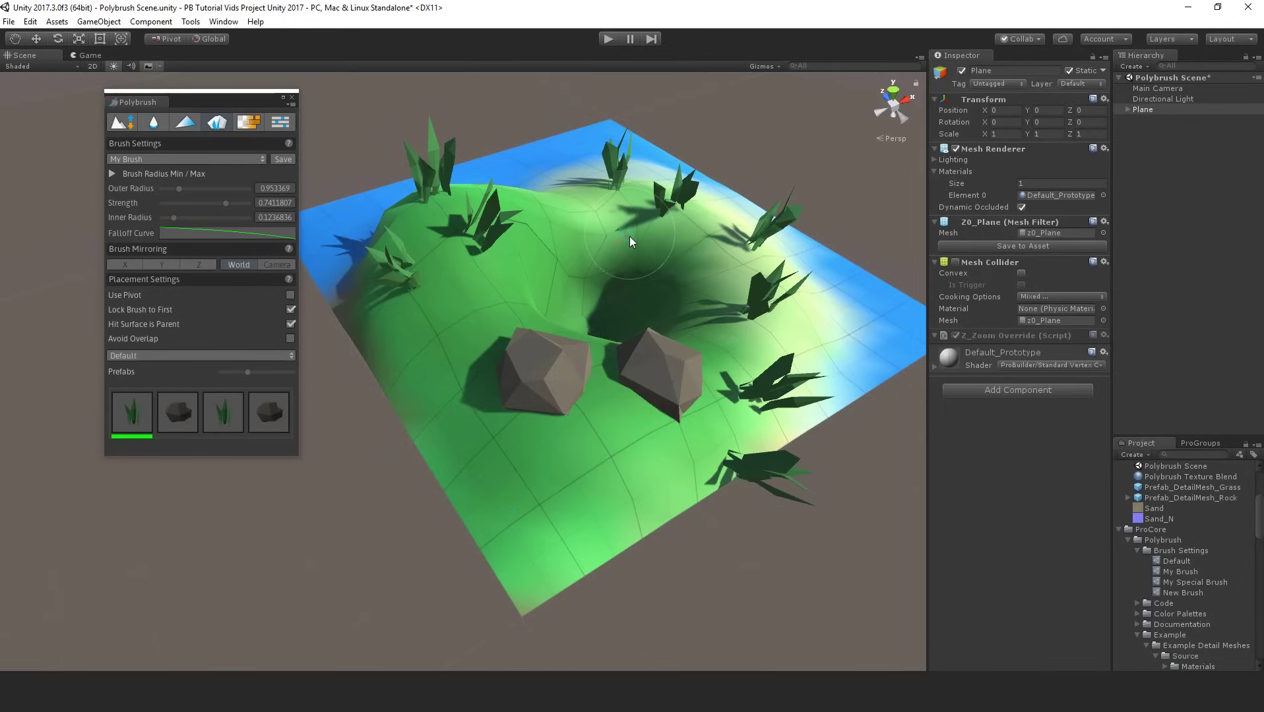
Paint grass onto the hilltop, then undo the dense clump it creates.
mouse_move(630, 237)
mouse_down()
mouse_move(641, 227)
mouse_move(625, 217)
mouse_move(641, 216)
mouse_move(610, 202)
mouse_move(565, 207)
mouse_move(574, 225)
mouse_up()
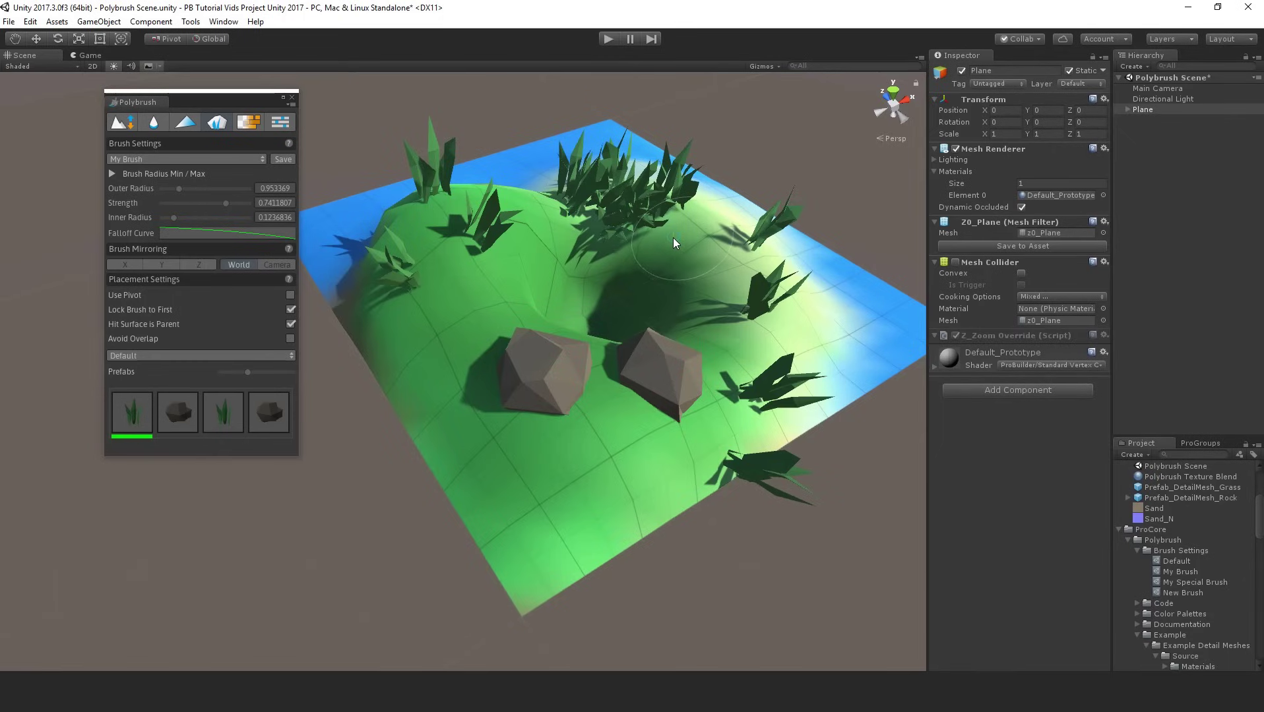
mouse_move(674, 238)
mouse_down()
mouse_move(662, 191)
mouse_move(625, 203)
mouse_up()
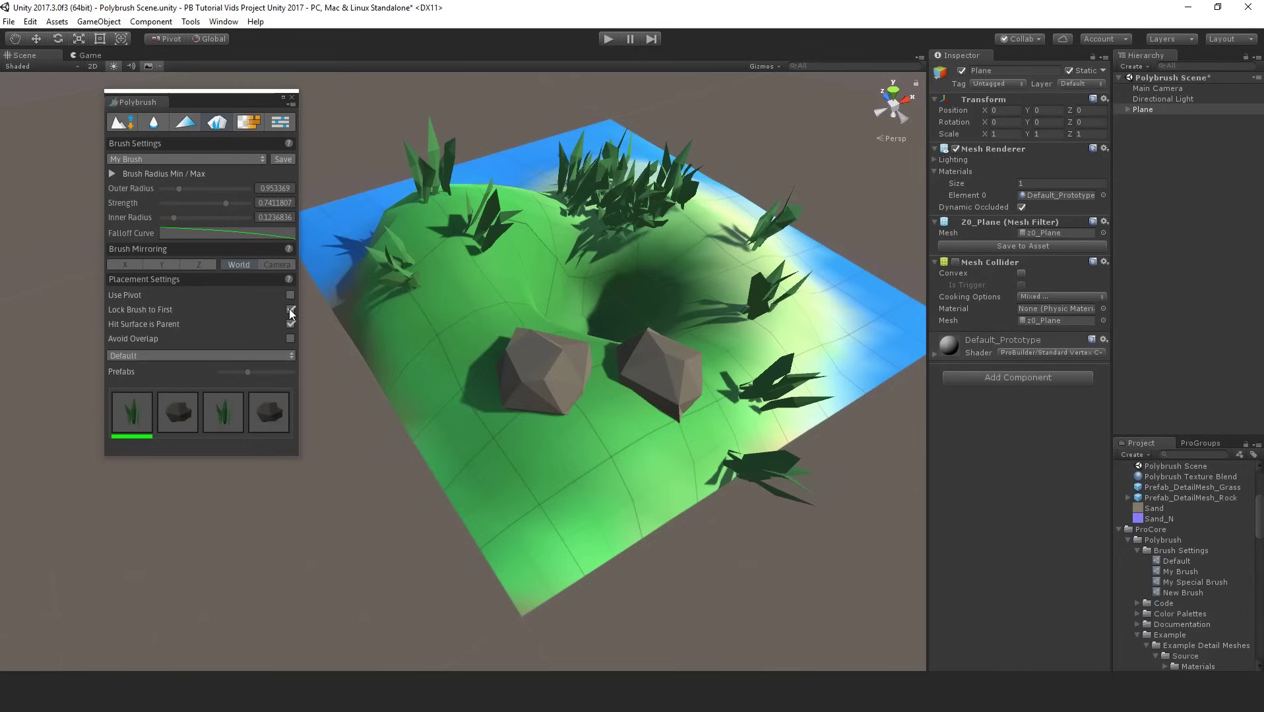
key(ctrl+z)
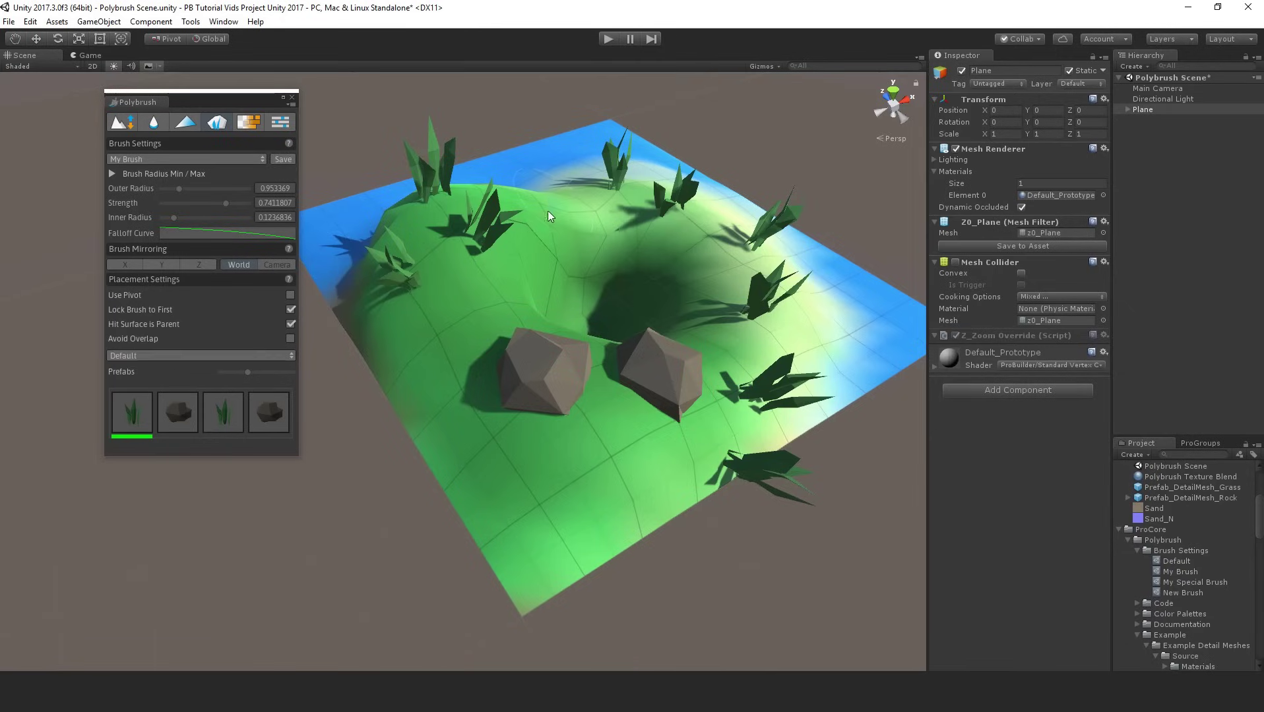
With Avoid Overlap on, scatter grass along the left edge, lower slope and in front of the rocks.
click(1127, 108)
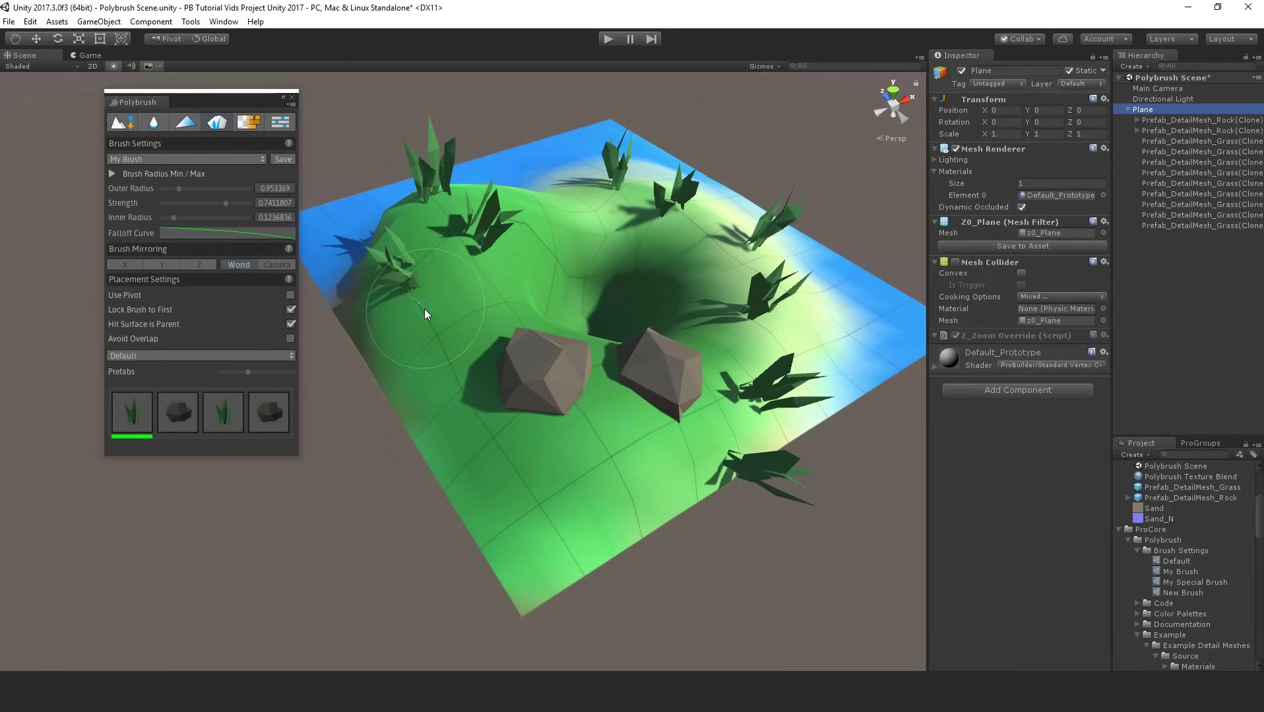
click(1127, 109)
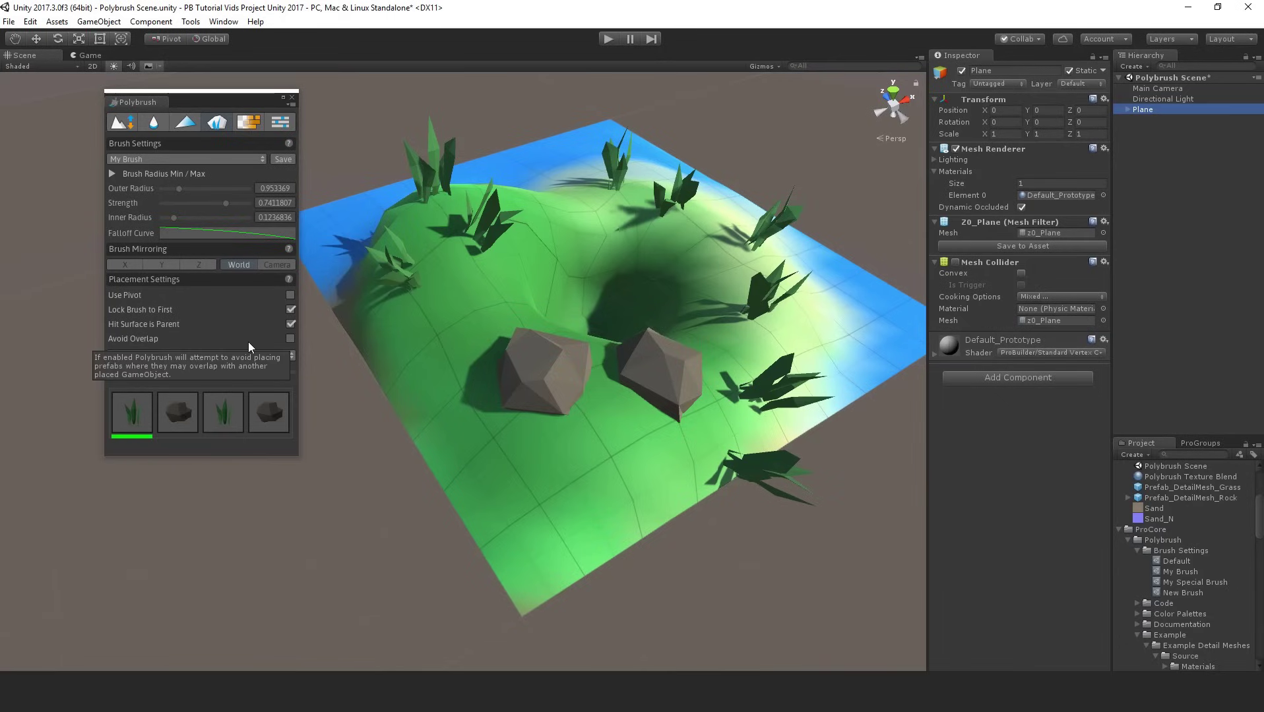
click(290, 338)
click(466, 312)
mouse_move(428, 350)
mouse_down()
mouse_move(421, 367)
mouse_move(497, 467)
mouse_move(508, 523)
mouse_move(543, 529)
mouse_move(580, 495)
mouse_up()
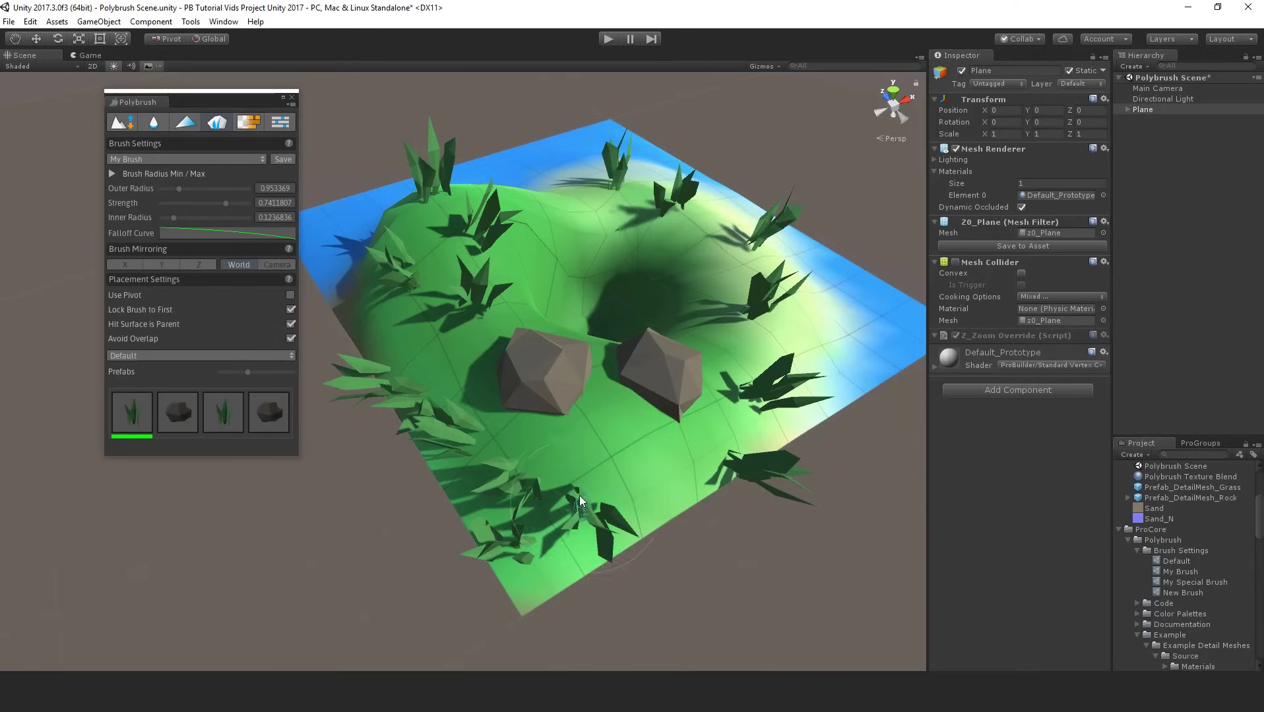
click(600, 434)
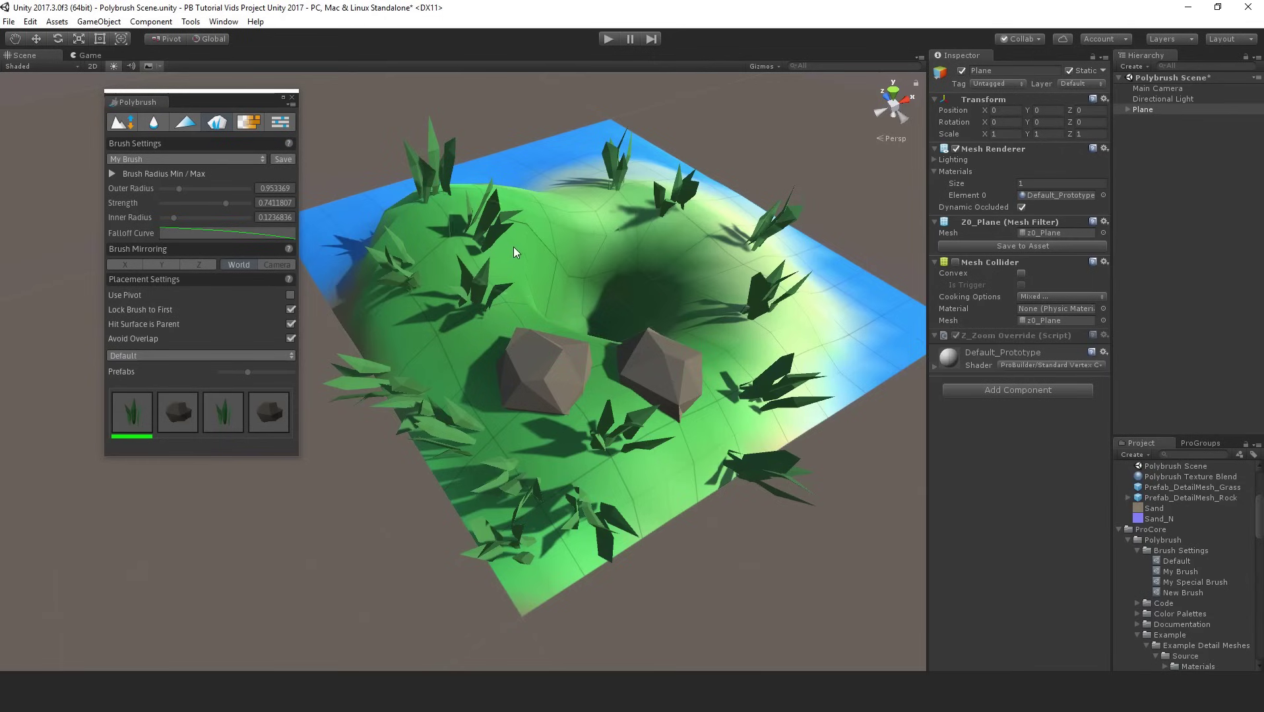
Add grass on the hill and hollow, then turn Avoid Overlap off and pack the hilltop densely.
mouse_move(521, 246)
mouse_down()
mouse_move(548, 229)
mouse_move(572, 236)
mouse_move(567, 310)
mouse_move(704, 229)
mouse_up()
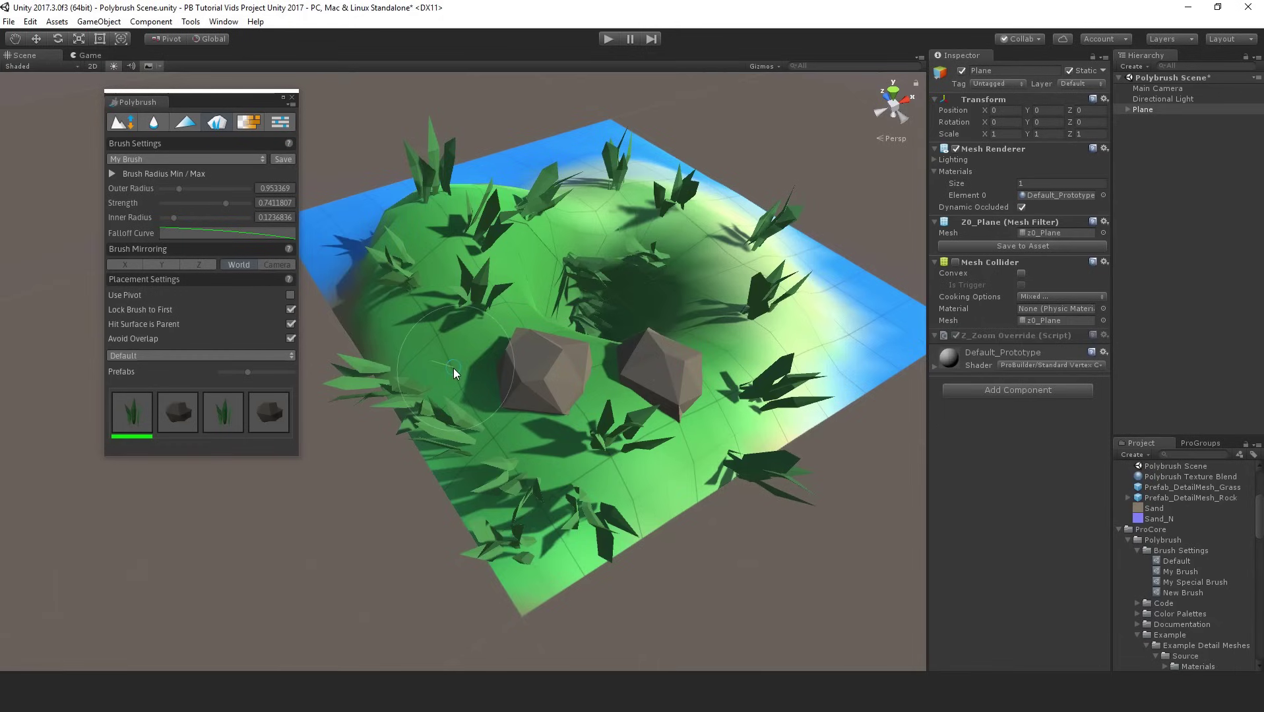
click(611, 196)
click(291, 338)
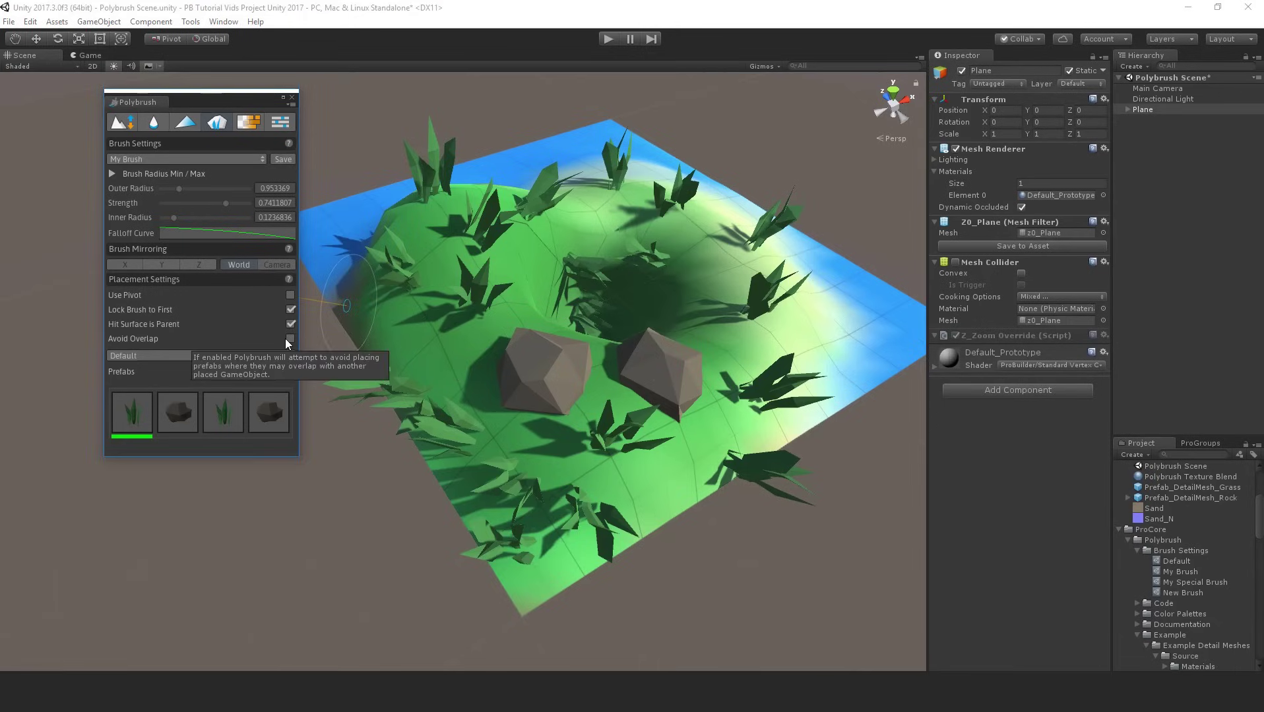
mouse_move(707, 262)
mouse_down()
mouse_move(726, 284)
mouse_move(679, 277)
mouse_move(669, 236)
mouse_move(584, 228)
mouse_move(626, 166)
mouse_move(627, 206)
mouse_move(735, 252)
mouse_move(729, 322)
mouse_up()
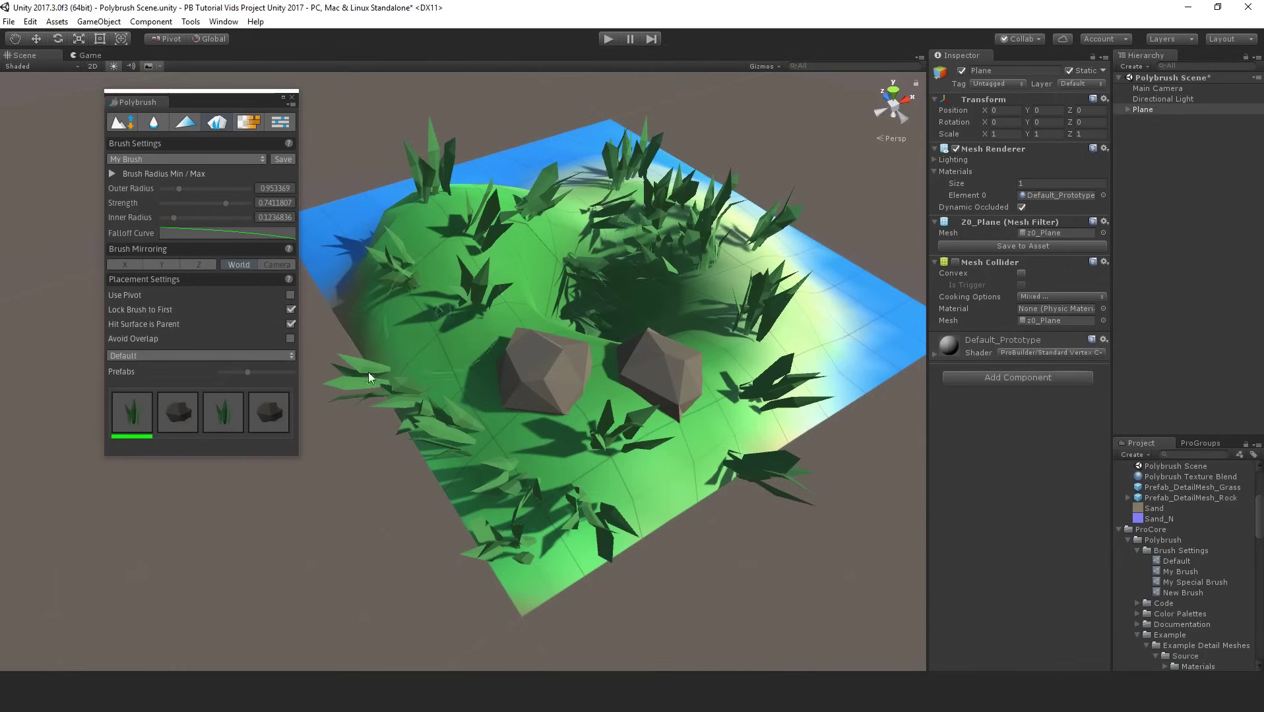
click(266, 356)
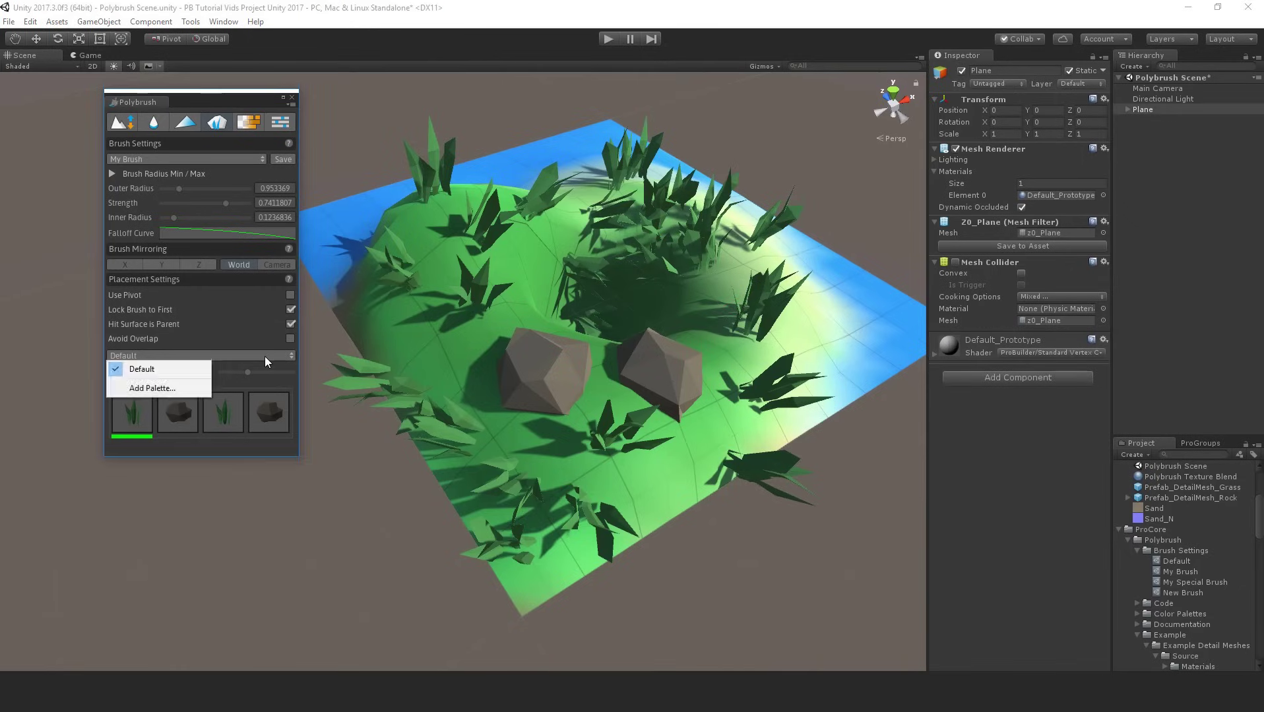
click(218, 413)
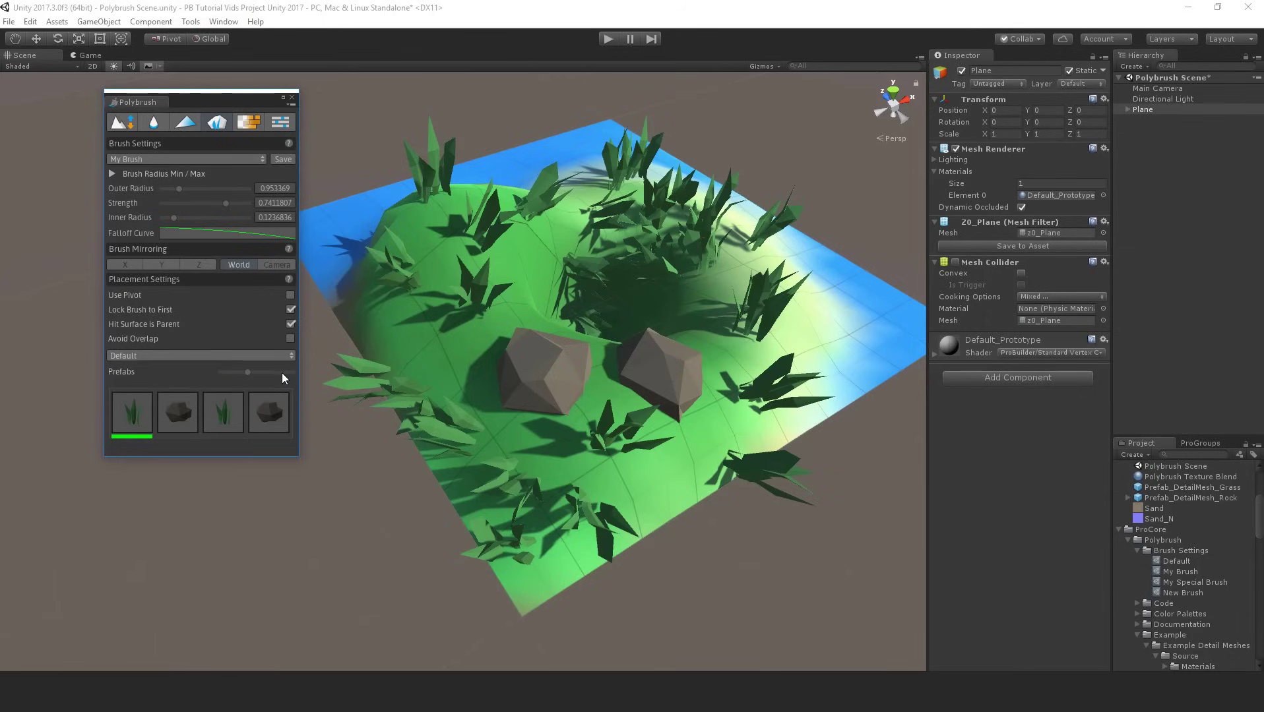
click(284, 356)
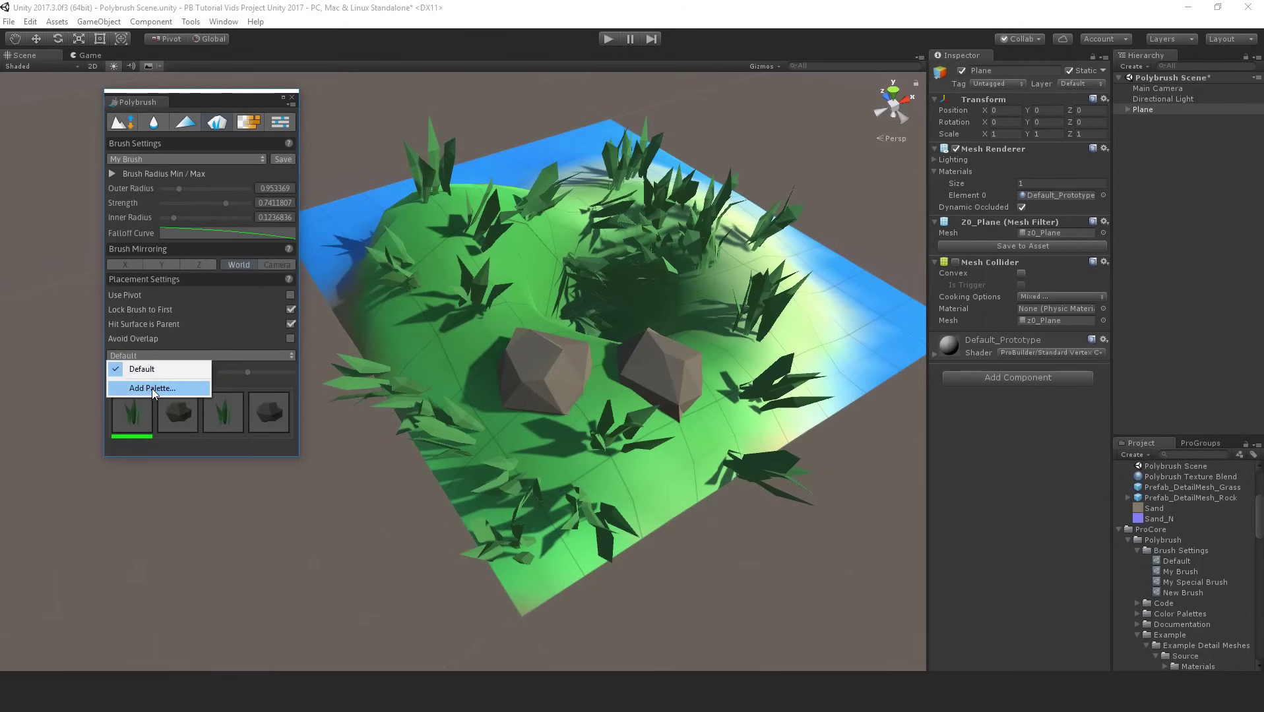
click(255, 378)
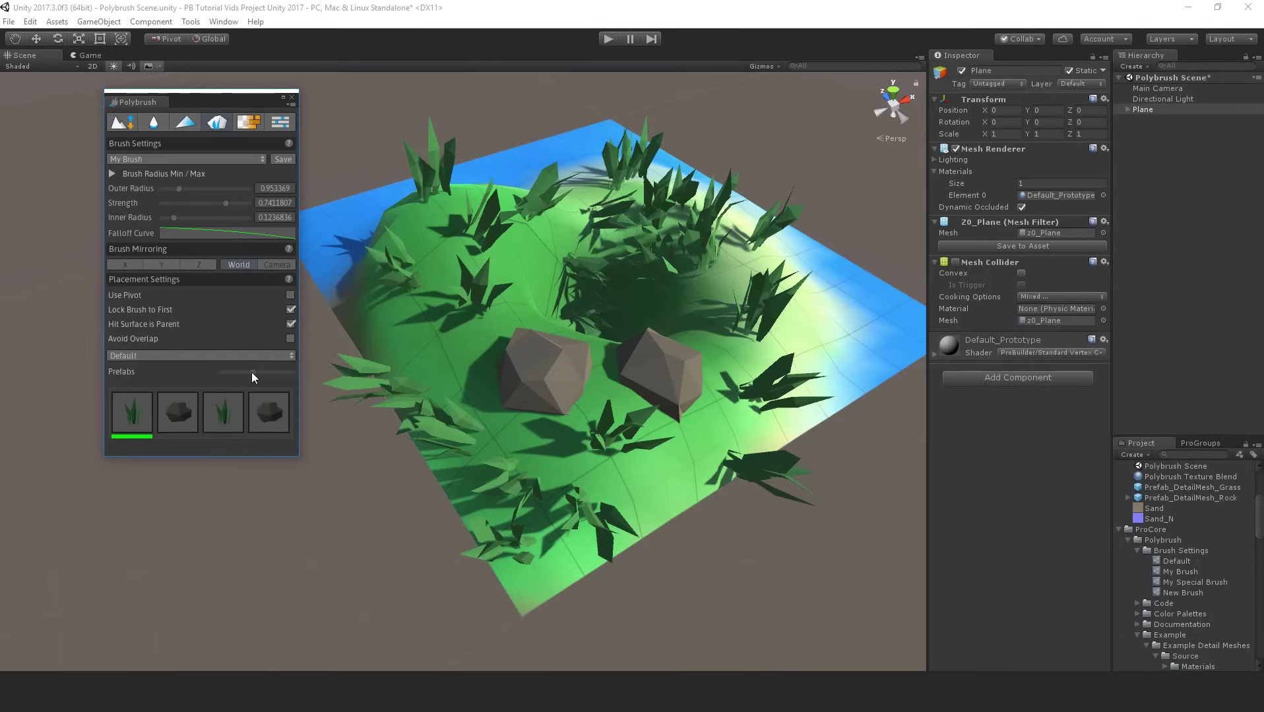
mouse_move(252, 372)
mouse_down()
mouse_move(266, 373)
mouse_move(246, 374)
mouse_up()
Select the rock prefabs and scatter rocks across the plane.
click(175, 419)
click(227, 414)
click(271, 409)
mouse_move(541, 264)
mouse_down()
mouse_move(548, 235)
mouse_move(519, 249)
mouse_move(423, 224)
mouse_move(425, 258)
mouse_up()
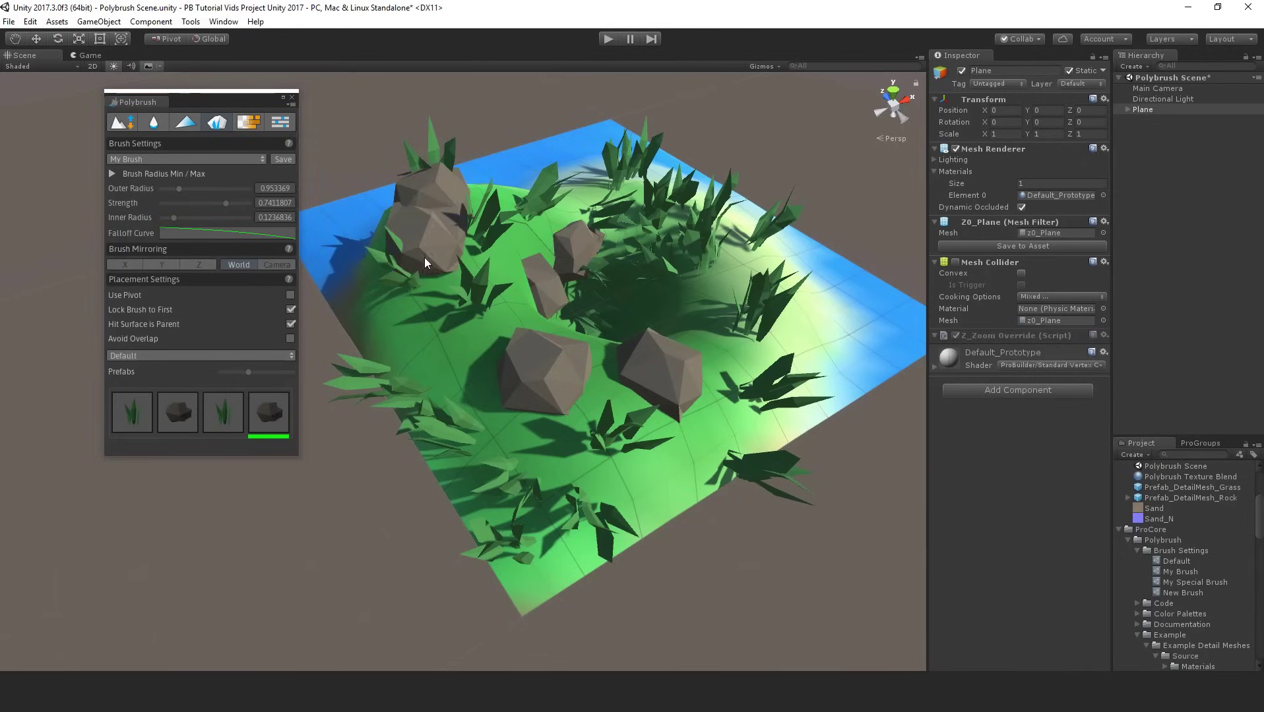
Add both grass prefabs to the selection and paint rocks and grass over the front and right side.
click(218, 417)
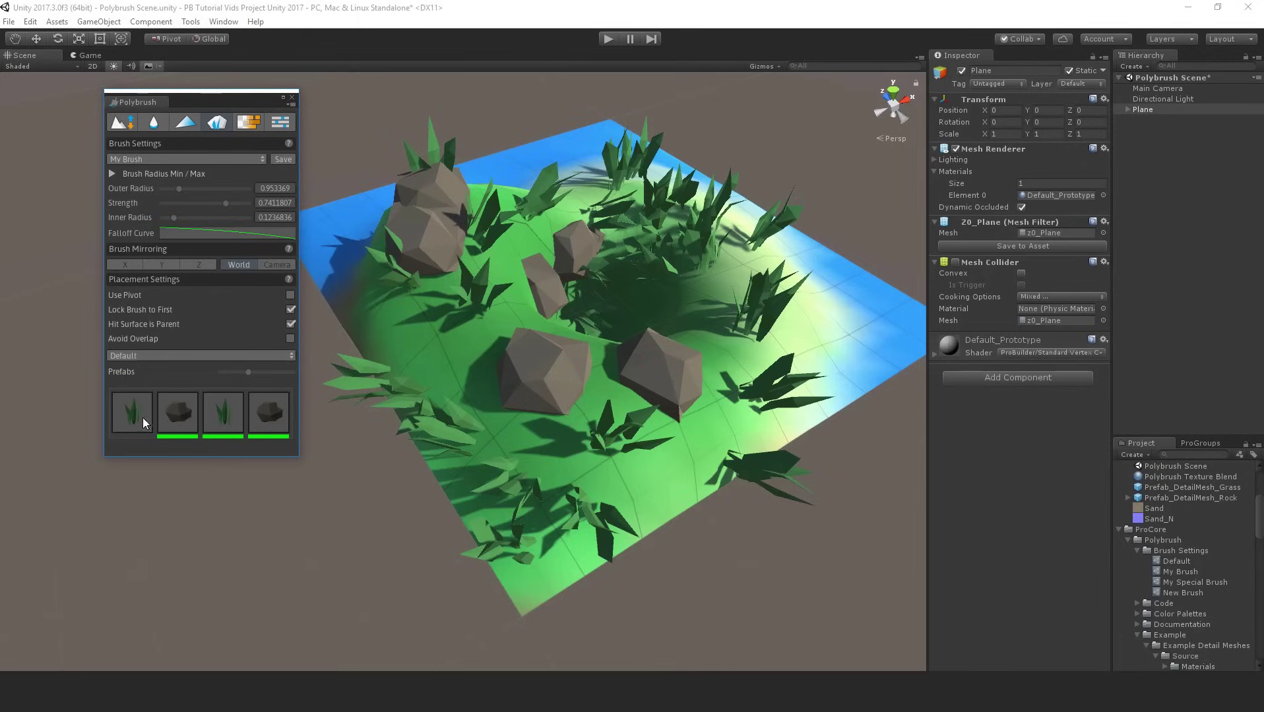
click(182, 420)
click(213, 422)
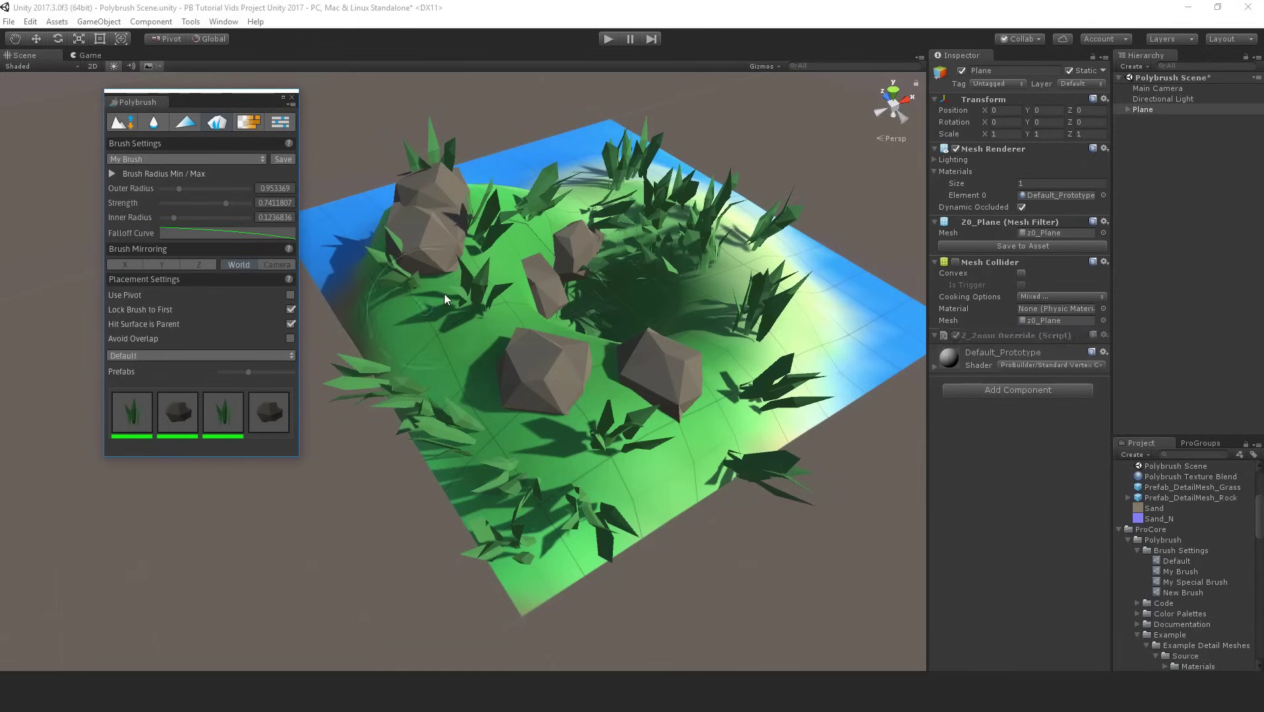
mouse_move(513, 248)
mouse_down()
mouse_move(430, 344)
mouse_move(610, 437)
mouse_up()
mouse_move(778, 356)
mouse_down()
mouse_move(758, 260)
mouse_move(749, 309)
mouse_up()
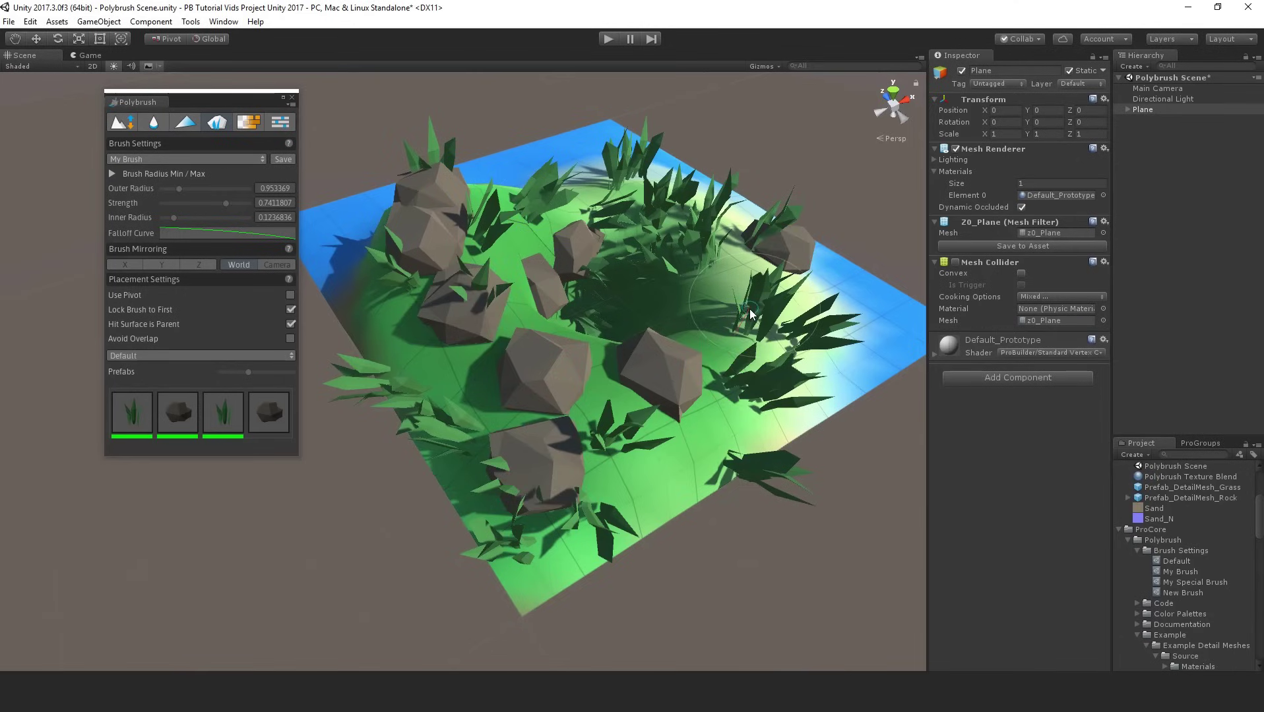
Undo the new placements back to two rocks and one grass clump, then switch to Paint Texture.
key(ctrl+z)
key(ctrl+z)
key(ctrl+z)
key(ctrl+z)
key(ctrl+z)
key(ctrl+z)
key(ctrl+z)
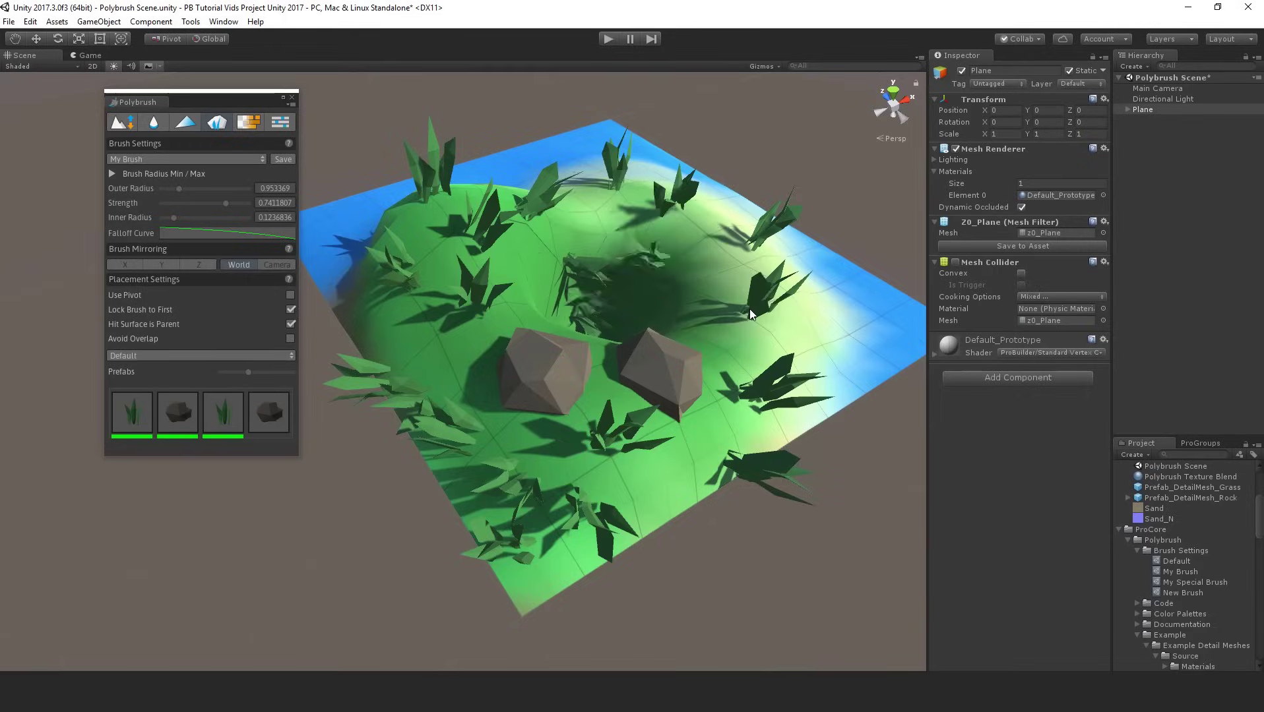
key(ctrl+z)
key(ctrl+z)
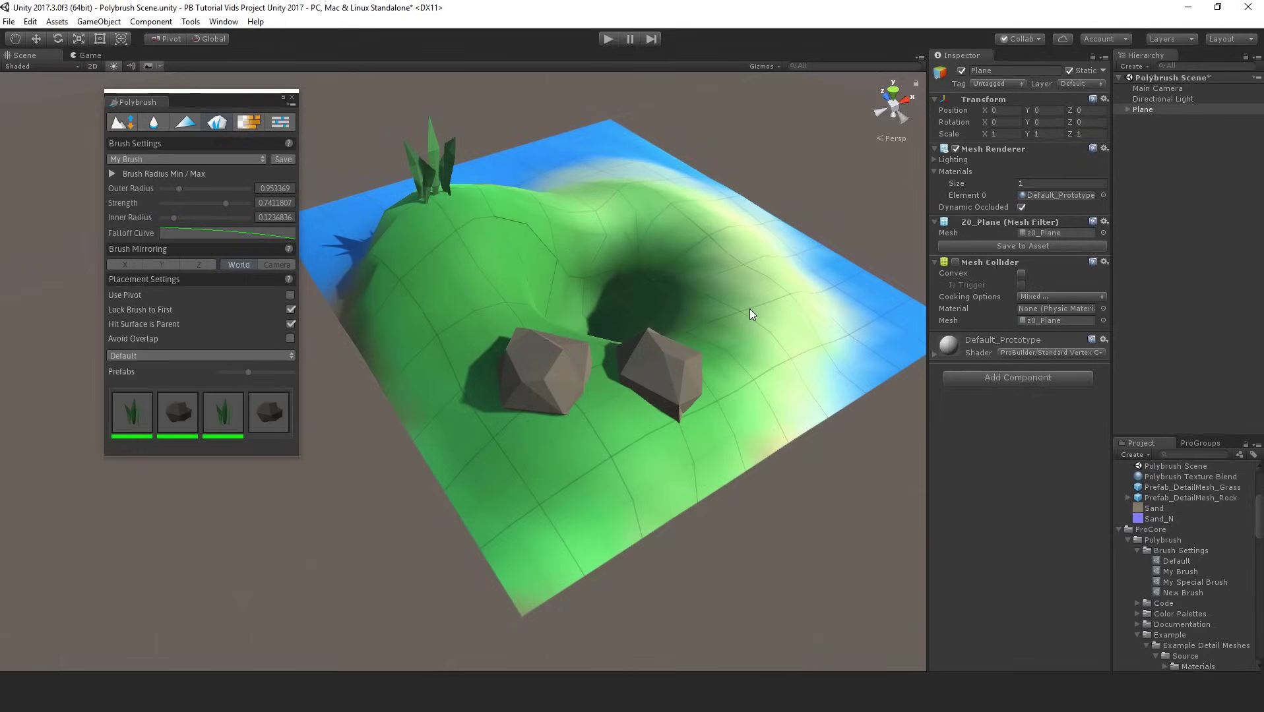
click(252, 121)
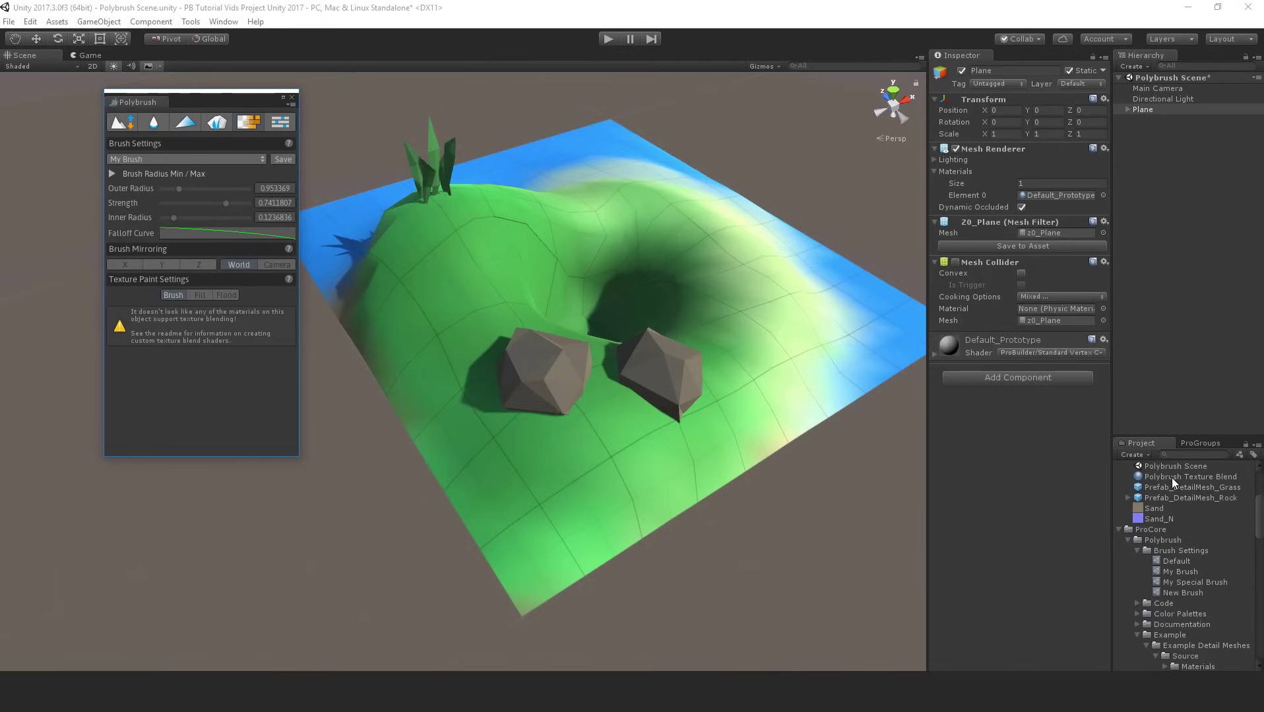
Set the Polybrush Texture Blend material's shader to Polybrush > Standard Texture Blend Bump.
click(1197, 477)
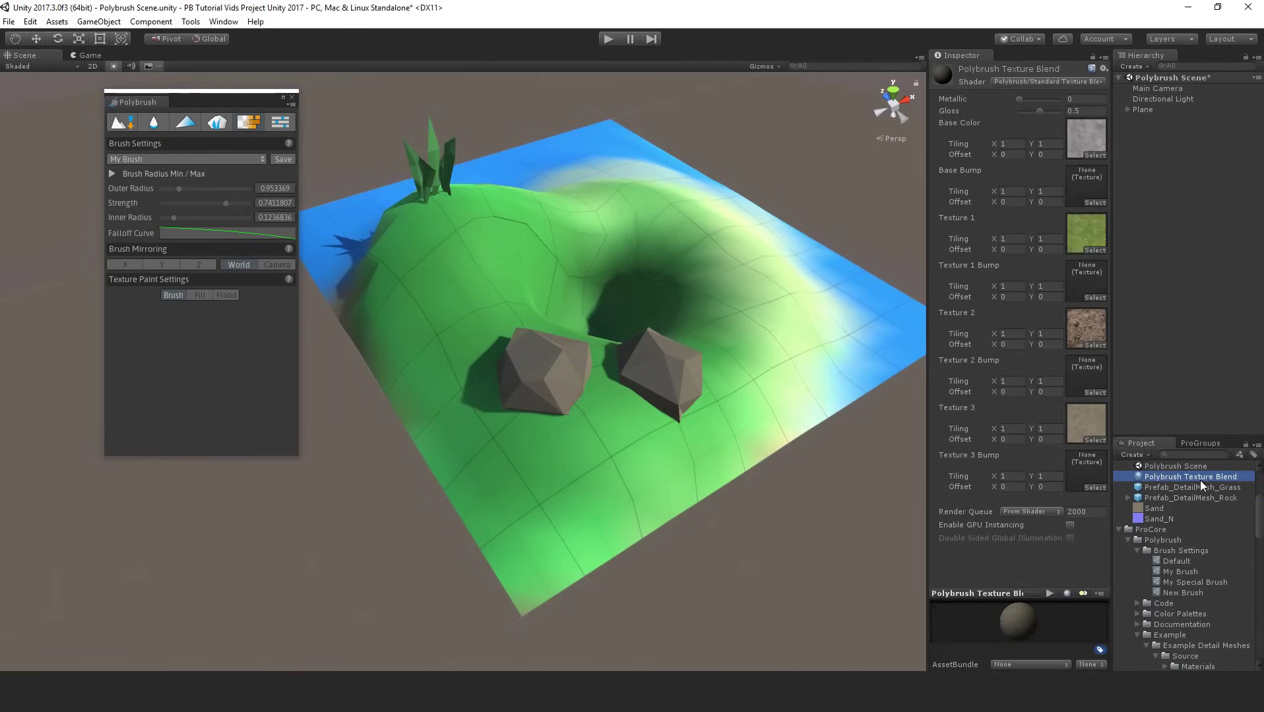
click(1043, 82)
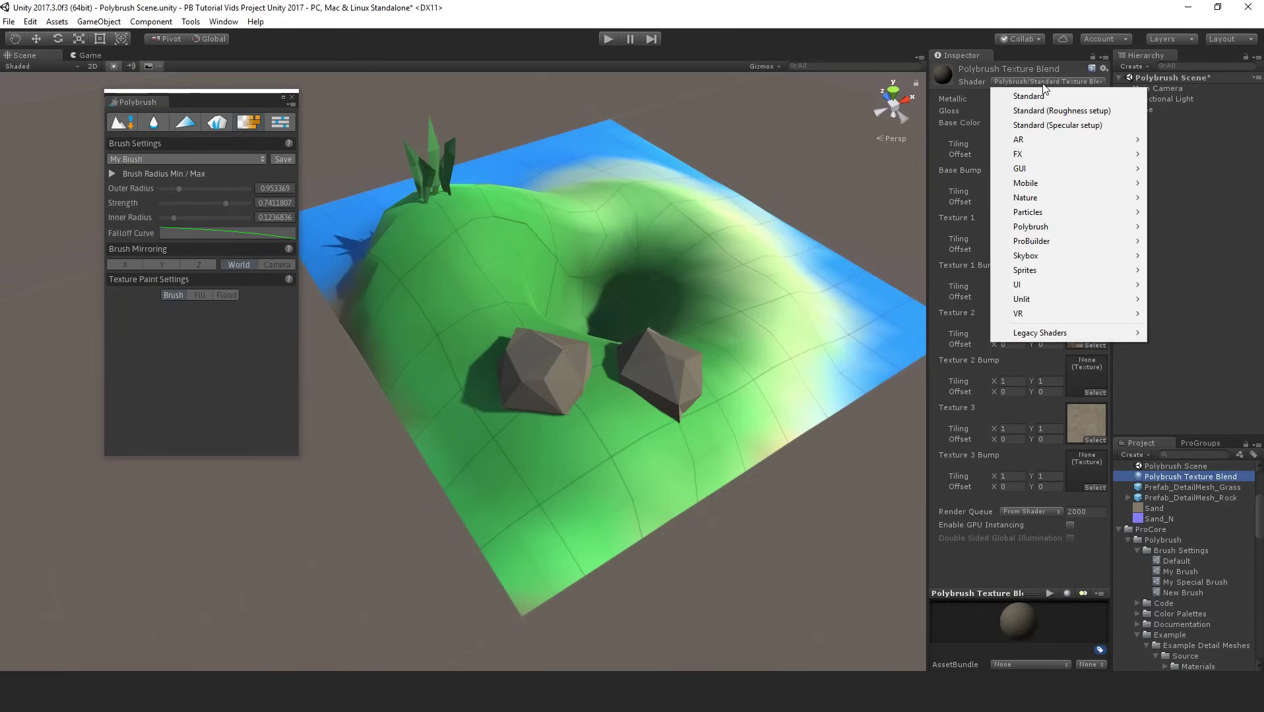
mouse_move(1058, 227)
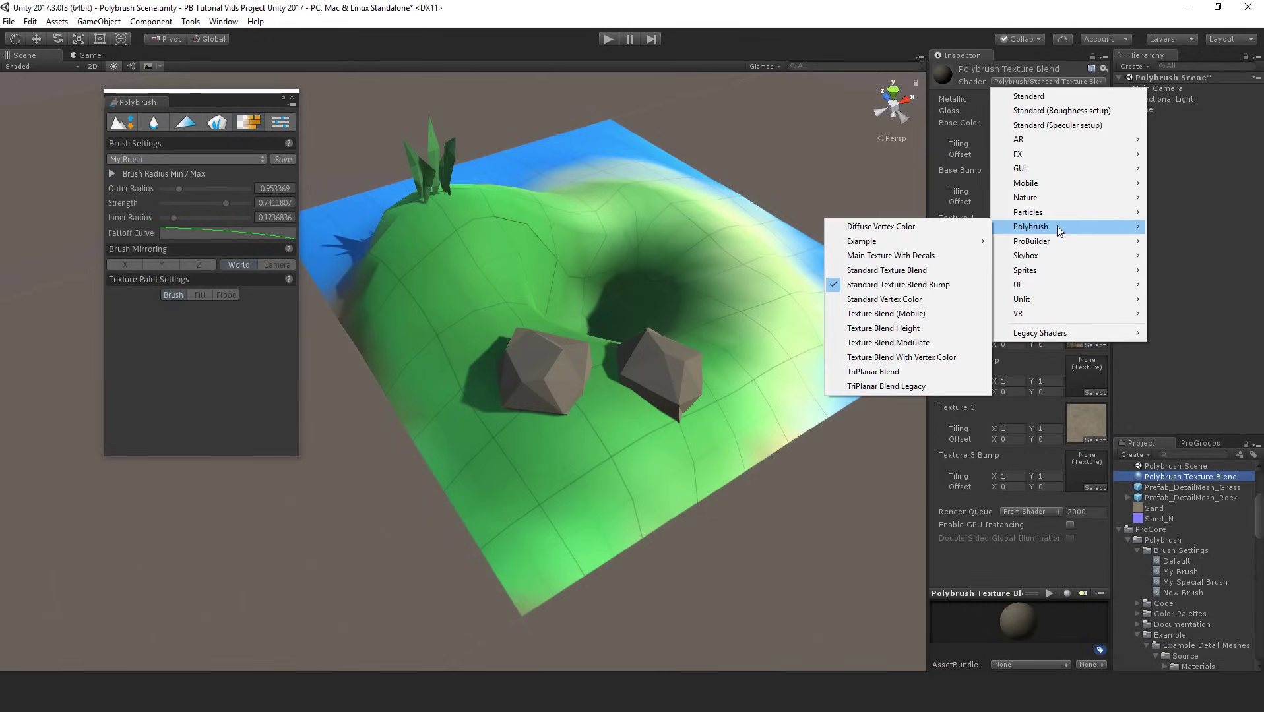
click(1027, 81)
click(1027, 81)
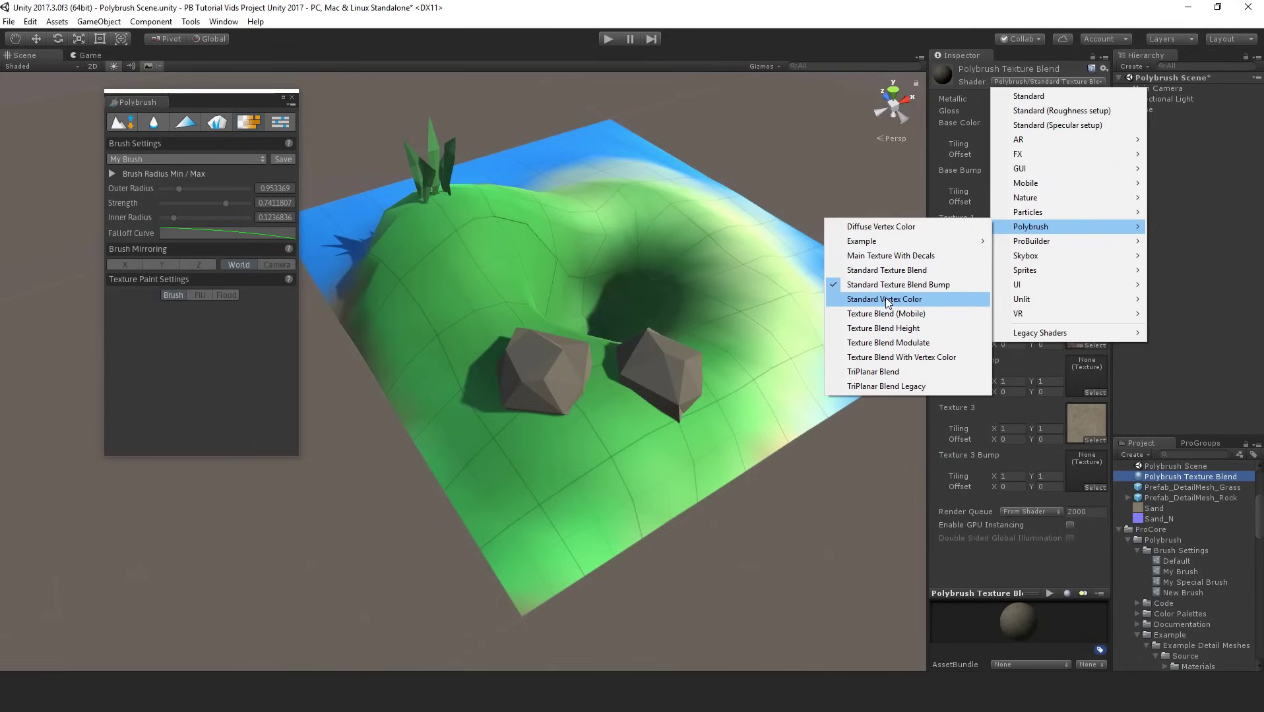
click(922, 286)
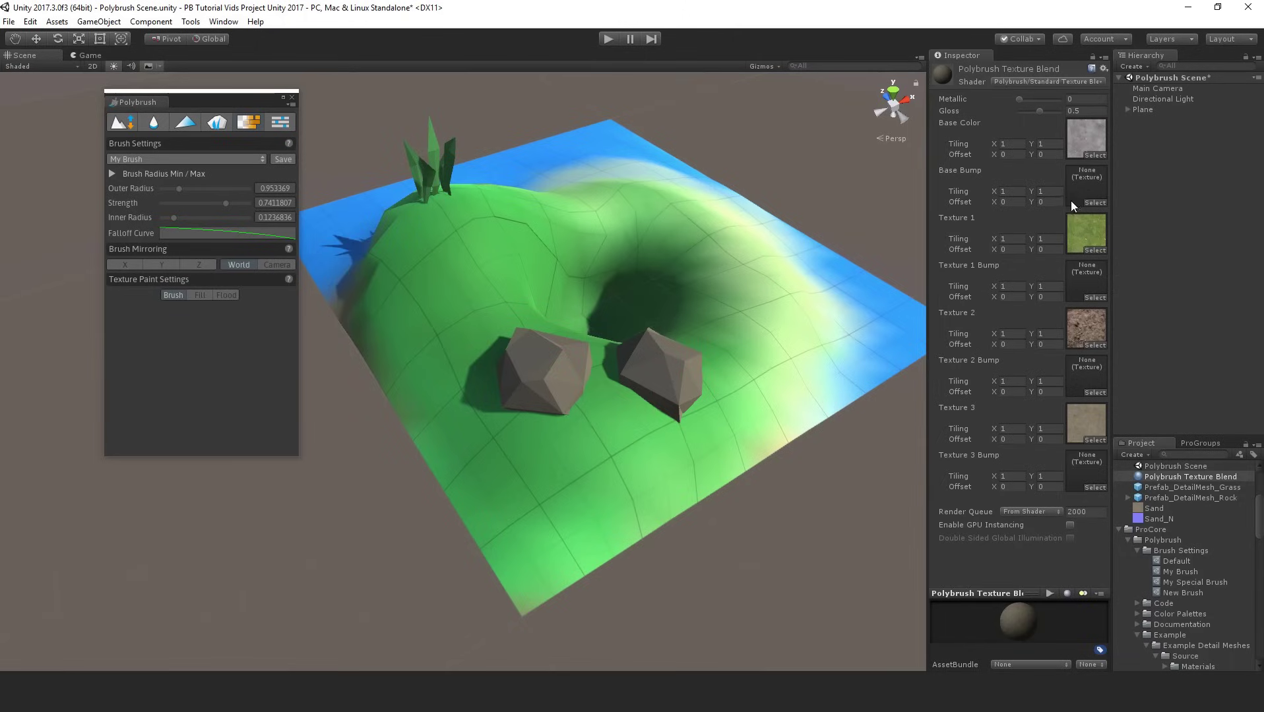
Fill the material's bump slots with normal maps, including Grass_N, Ground_N for Texture 2 and Sand_N for Texture 3.
scroll(1166, 525, up, 4)
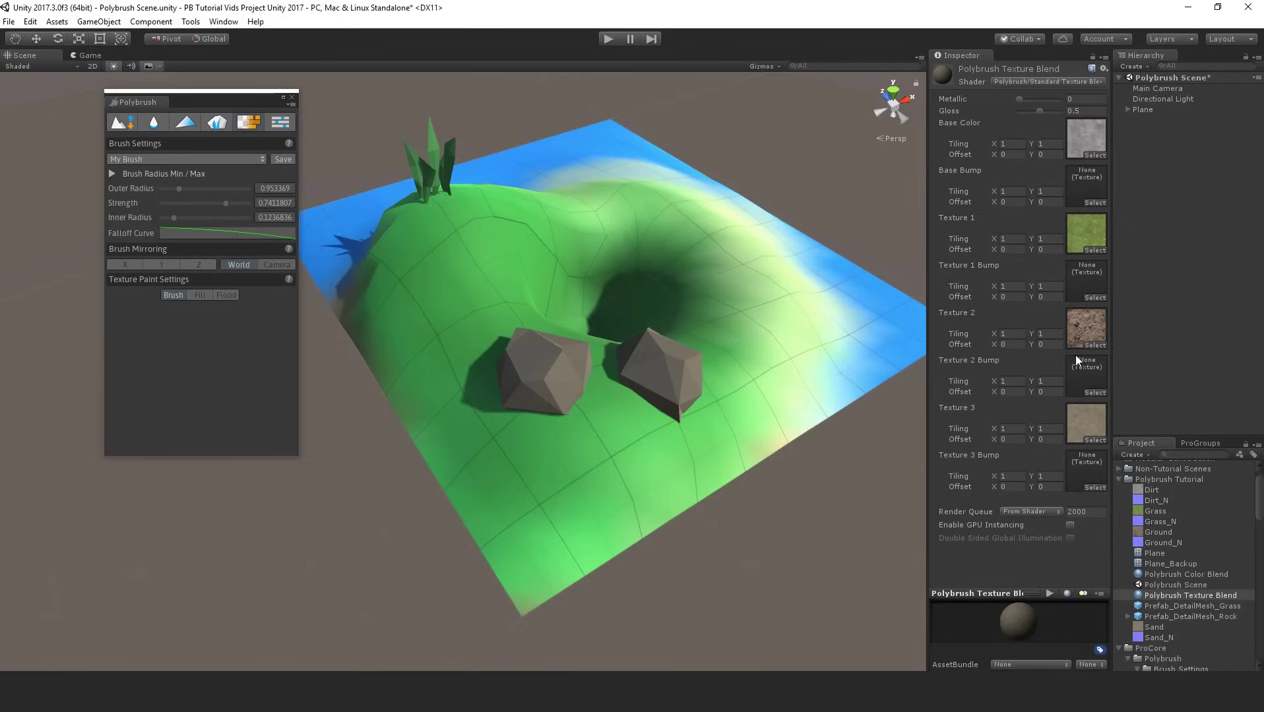
drag(1151, 508, 1086, 188)
drag(1162, 525, 1083, 289)
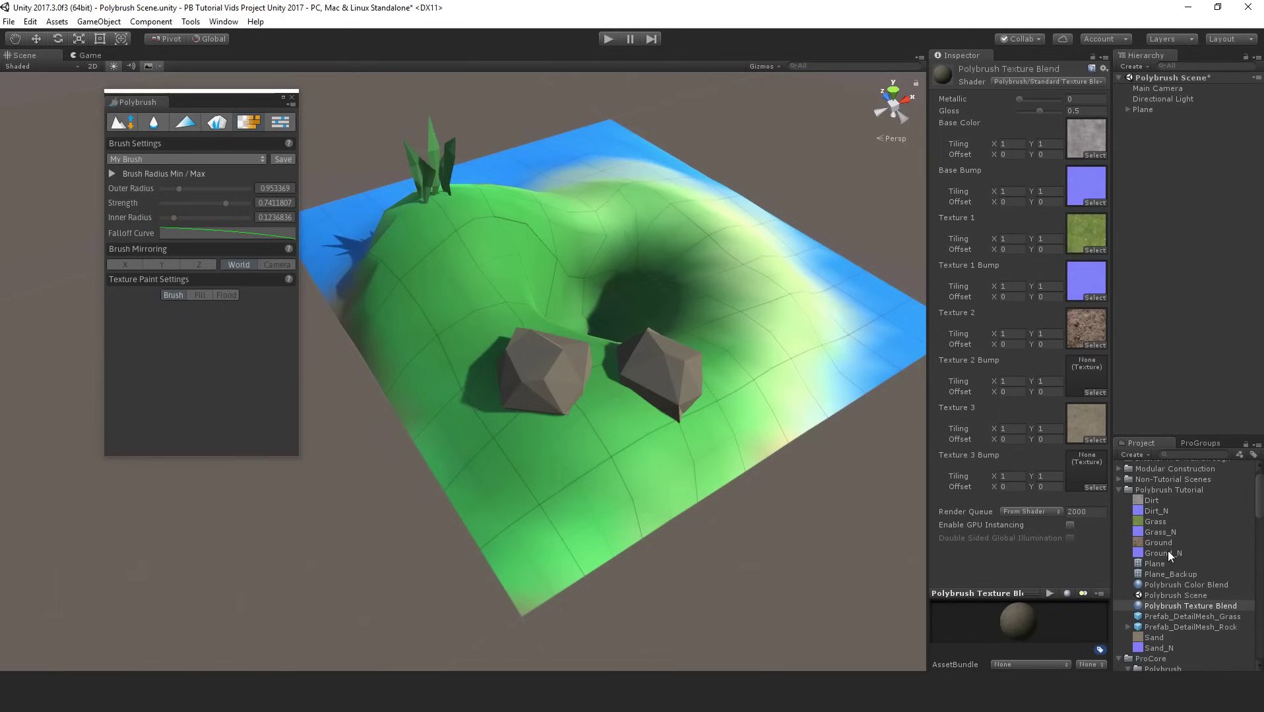
drag(1167, 555, 1087, 376)
scroll(1174, 633, down, 2)
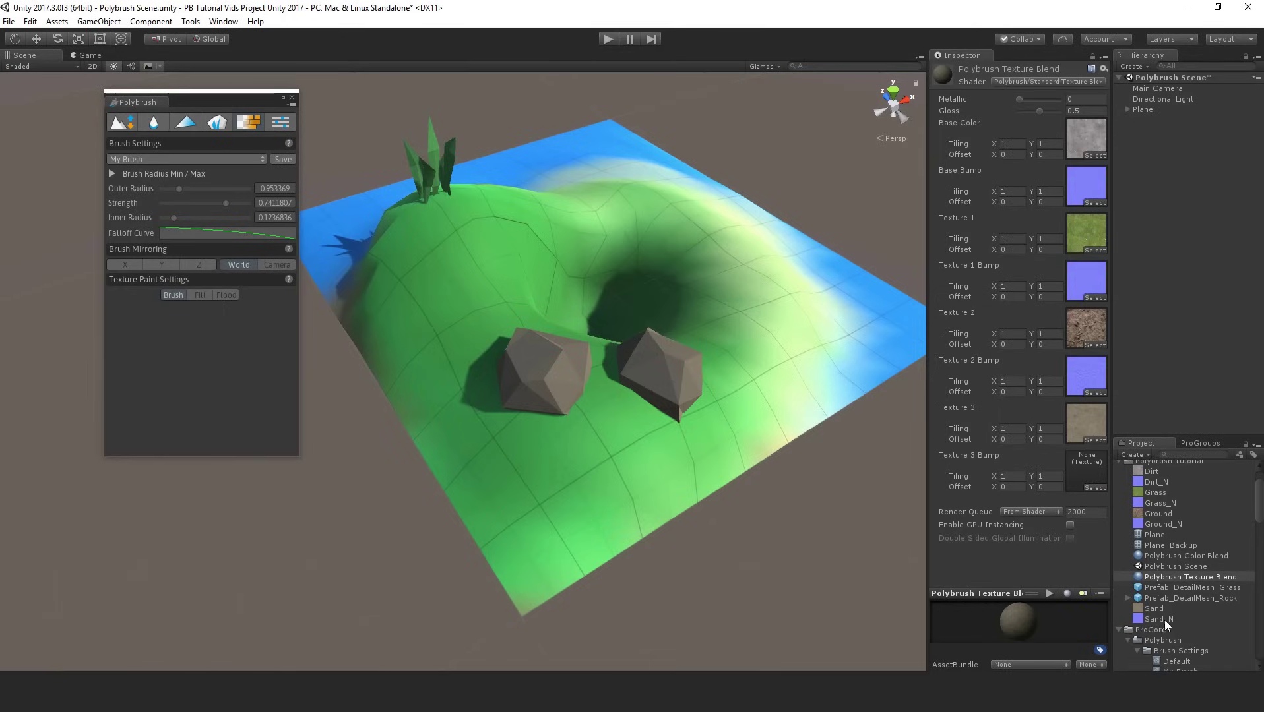
drag(1164, 621, 1086, 460)
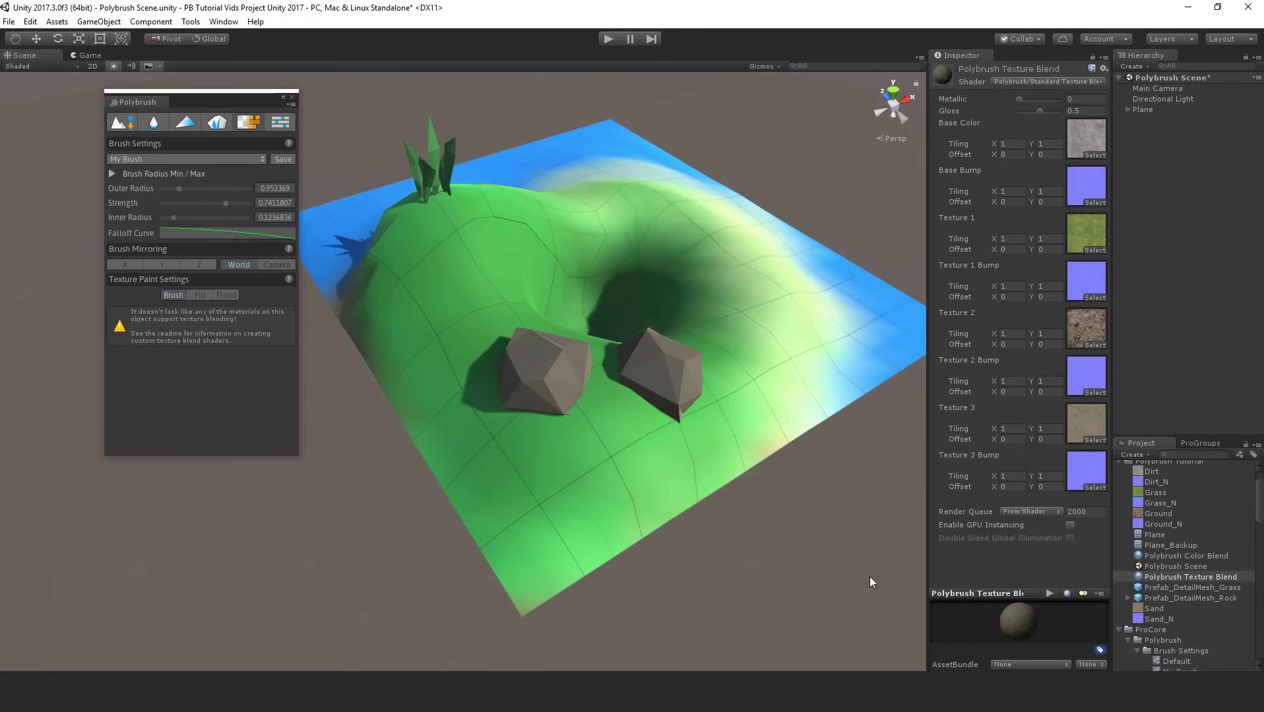
Apply the Polybrush Texture Blend material to the plane and paint grass around the hole and over the hilltop.
drag(1171, 578, 809, 361)
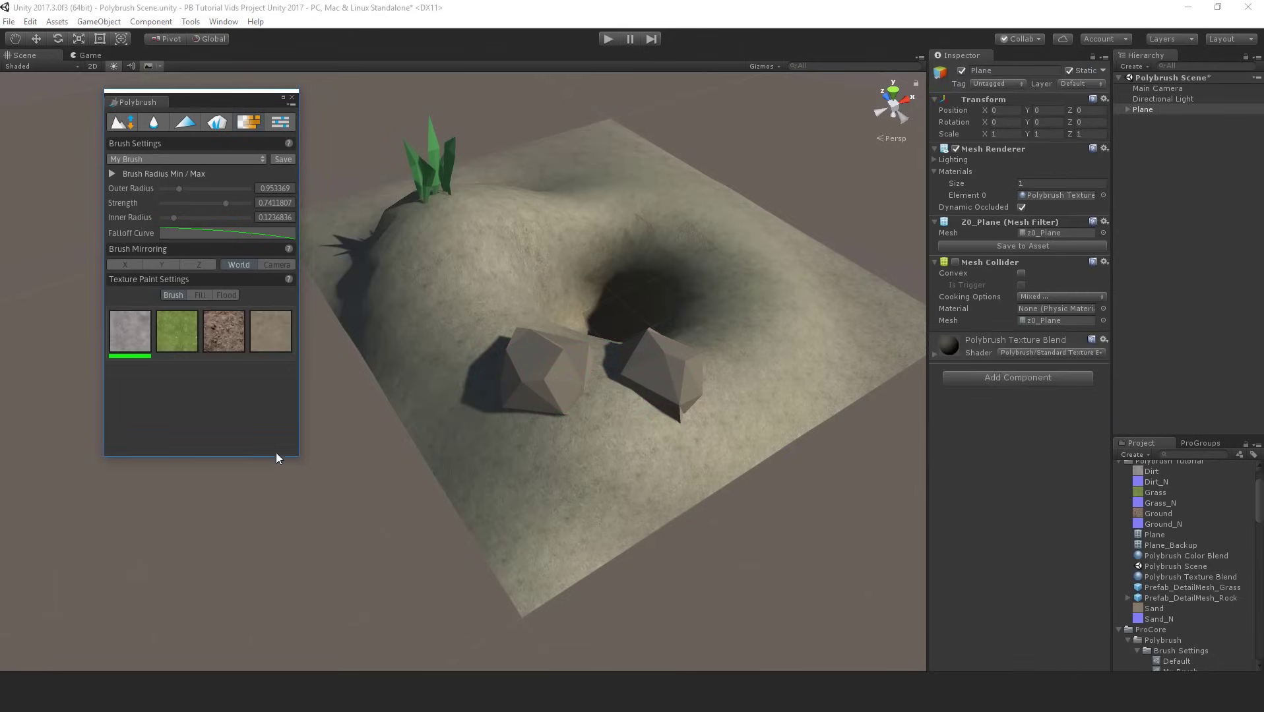
click(178, 333)
click(211, 335)
click(187, 340)
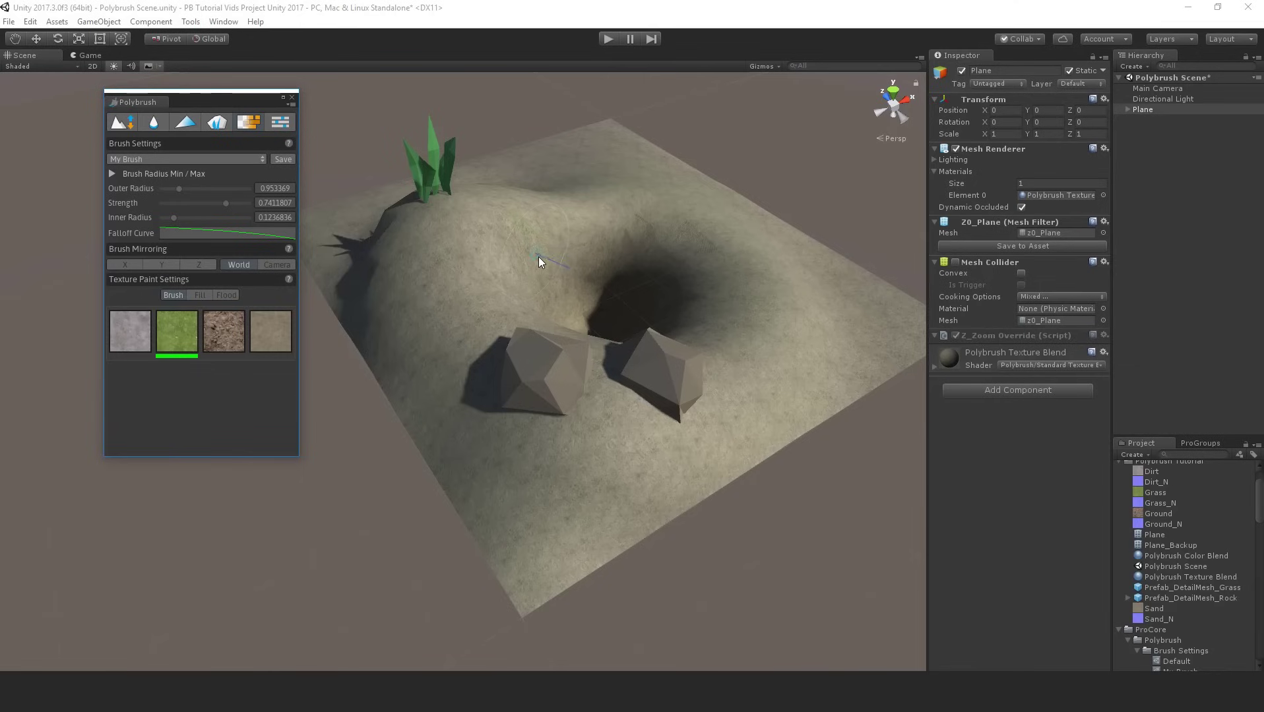
mouse_move(641, 220)
mouse_down()
mouse_move(736, 355)
mouse_move(673, 443)
mouse_move(534, 457)
mouse_move(434, 424)
mouse_move(424, 330)
mouse_move(433, 207)
mouse_move(516, 229)
mouse_up()
ctrl+scroll(524, 254, up, 3)
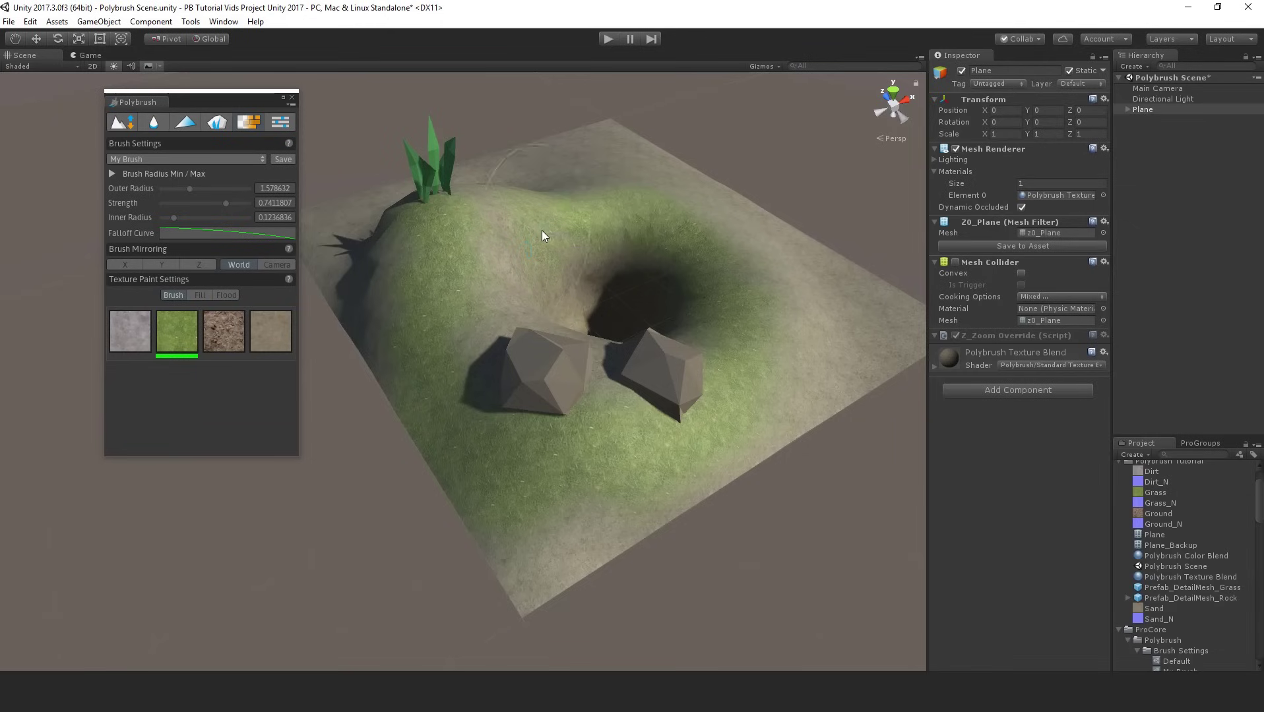
drag(593, 159, 525, 212)
Paint Ground dirt around the hole's rim and a patch at the lower left, undoing a stray stroke.
click(223, 331)
mouse_move(644, 287)
mouse_down()
mouse_move(551, 297)
mouse_move(606, 273)
mouse_move(639, 301)
mouse_move(621, 259)
mouse_move(618, 282)
mouse_move(577, 299)
mouse_move(619, 295)
mouse_move(645, 319)
mouse_move(640, 299)
mouse_move(598, 329)
mouse_move(637, 293)
mouse_move(632, 316)
mouse_move(583, 332)
mouse_move(551, 315)
mouse_move(605, 293)
mouse_move(592, 302)
mouse_move(594, 340)
mouse_move(610, 350)
mouse_move(750, 302)
mouse_move(778, 303)
mouse_move(786, 319)
mouse_move(697, 417)
mouse_up()
shift+scroll(606, 273, up, 5)
ctrl+scroll(605, 274, up, 3)
ctrl+scroll(640, 309, up, 6)
ctrl+shift+scroll(600, 310, down, 3)
key(ctrl+z)
ctrl+scroll(620, 428, down, 3)
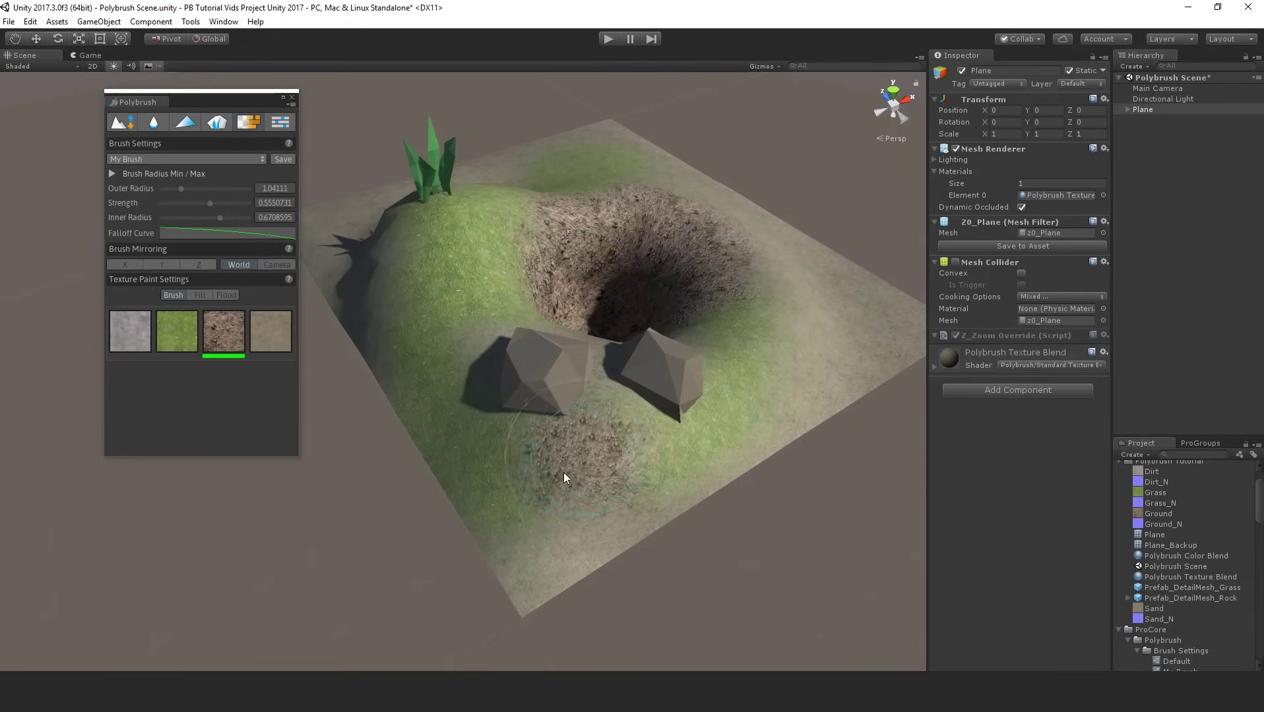
mouse_move(550, 487)
mouse_down()
mouse_move(544, 528)
mouse_move(532, 523)
mouse_move(688, 471)
mouse_move(791, 396)
mouse_move(821, 343)
mouse_move(776, 250)
mouse_move(700, 189)
mouse_move(583, 172)
mouse_move(408, 201)
mouse_up()
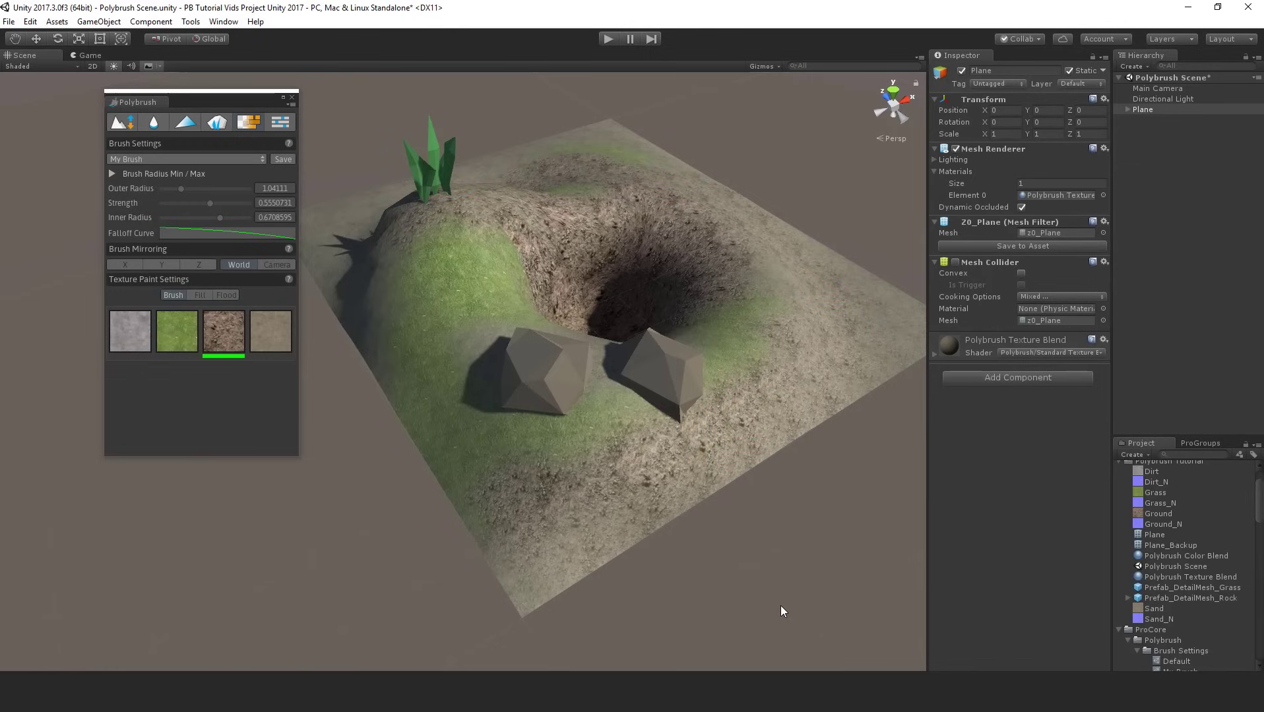
Pick the sand texture and change the texture paint mode through Fill to Flood.
click(270, 332)
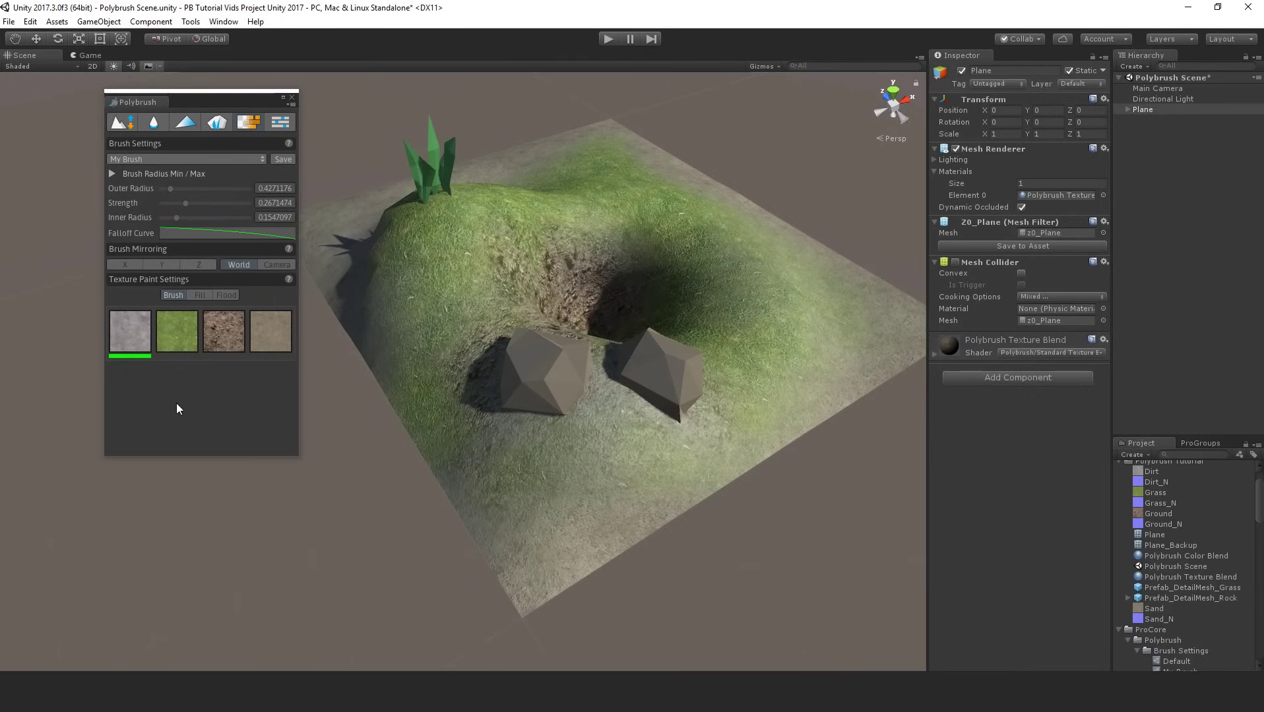
click(172, 295)
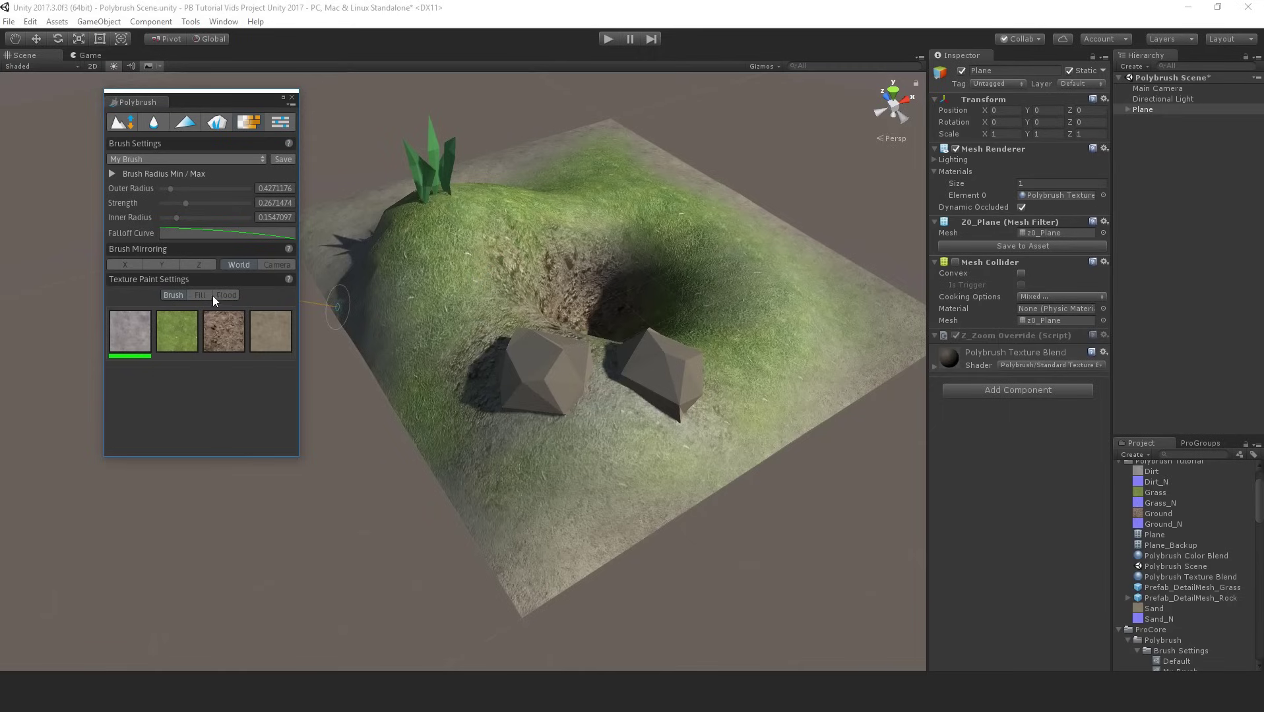
click(201, 294)
click(226, 294)
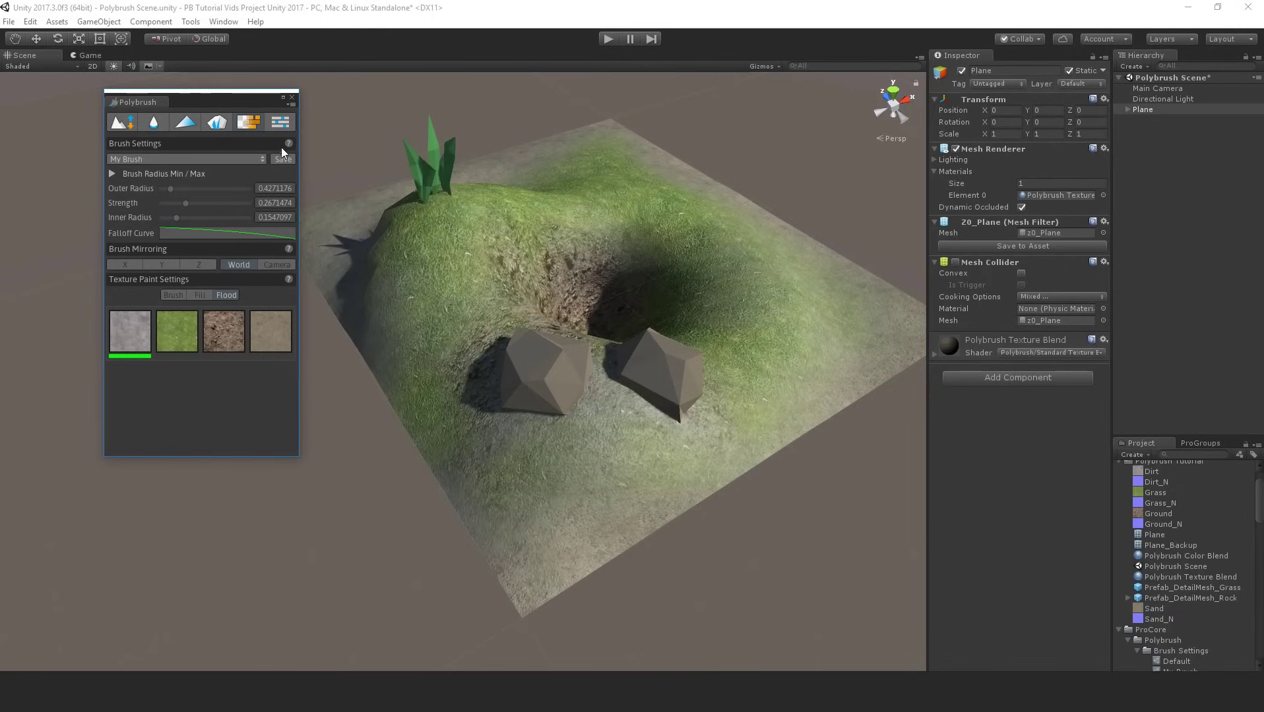
Look through Polybrush's General Settings, Push/Pull sculpting and prefab Scatter tabs.
click(279, 122)
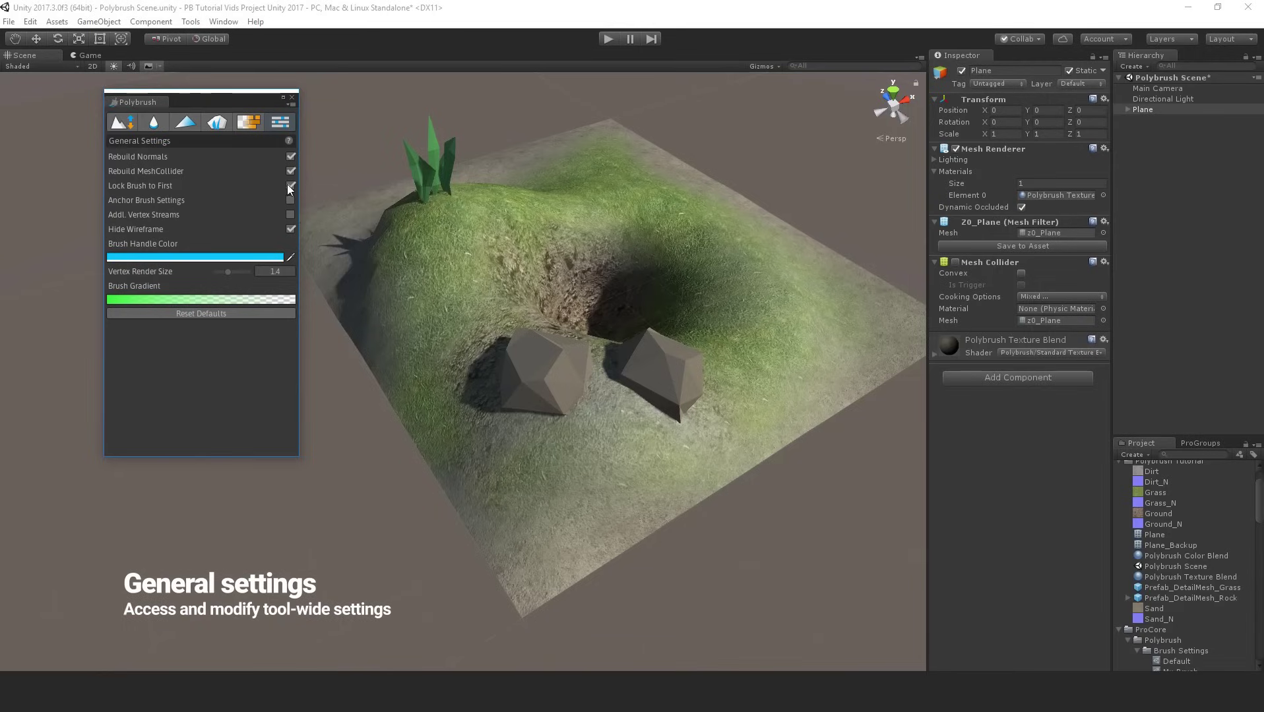
click(149, 121)
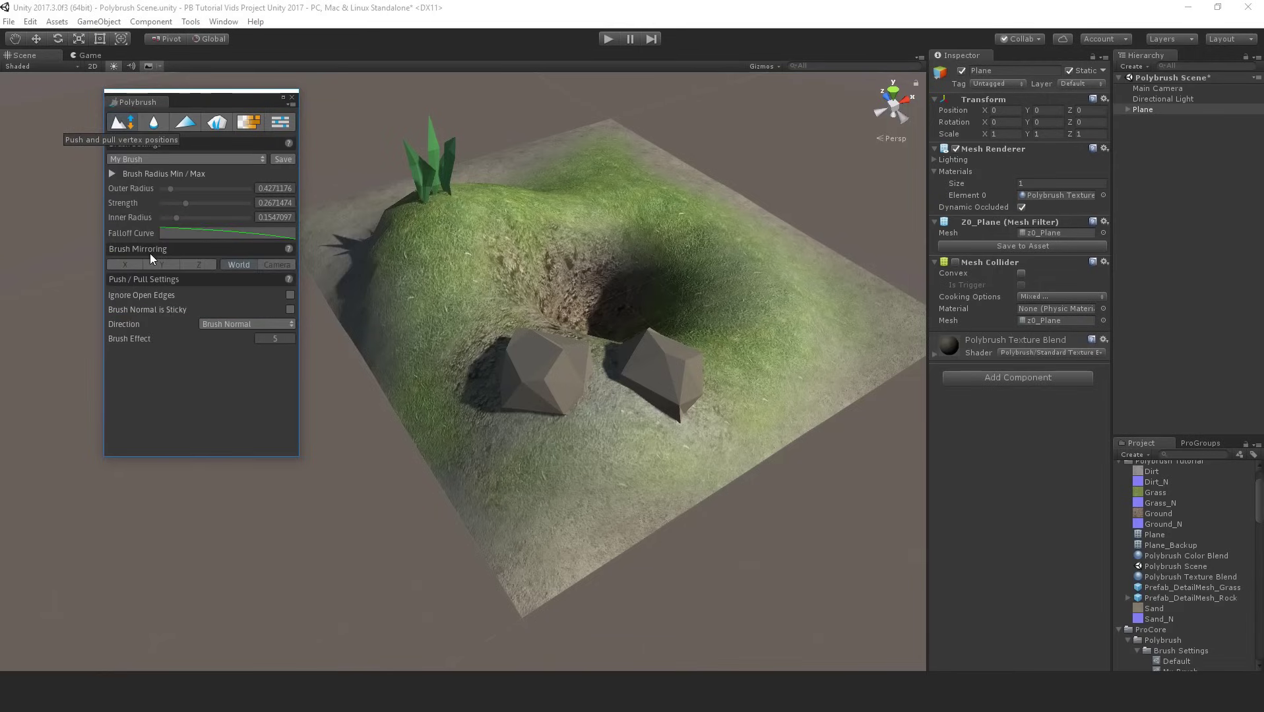
click(280, 122)
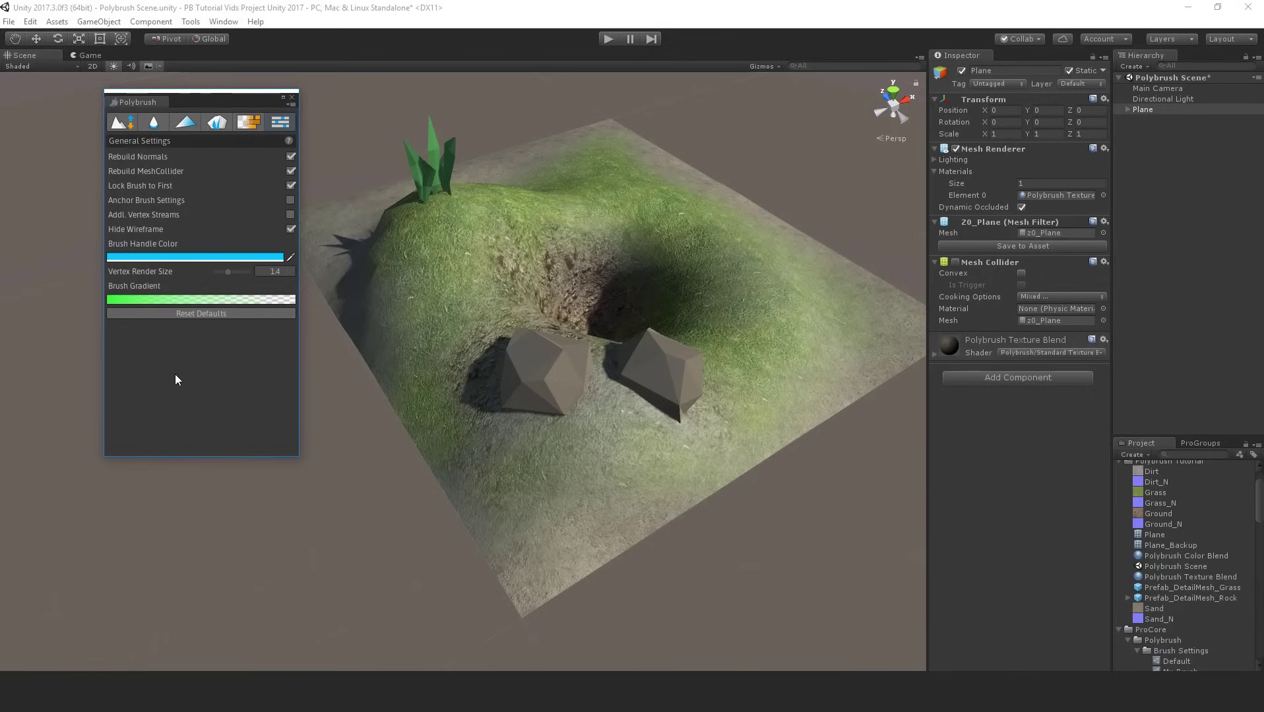
click(248, 122)
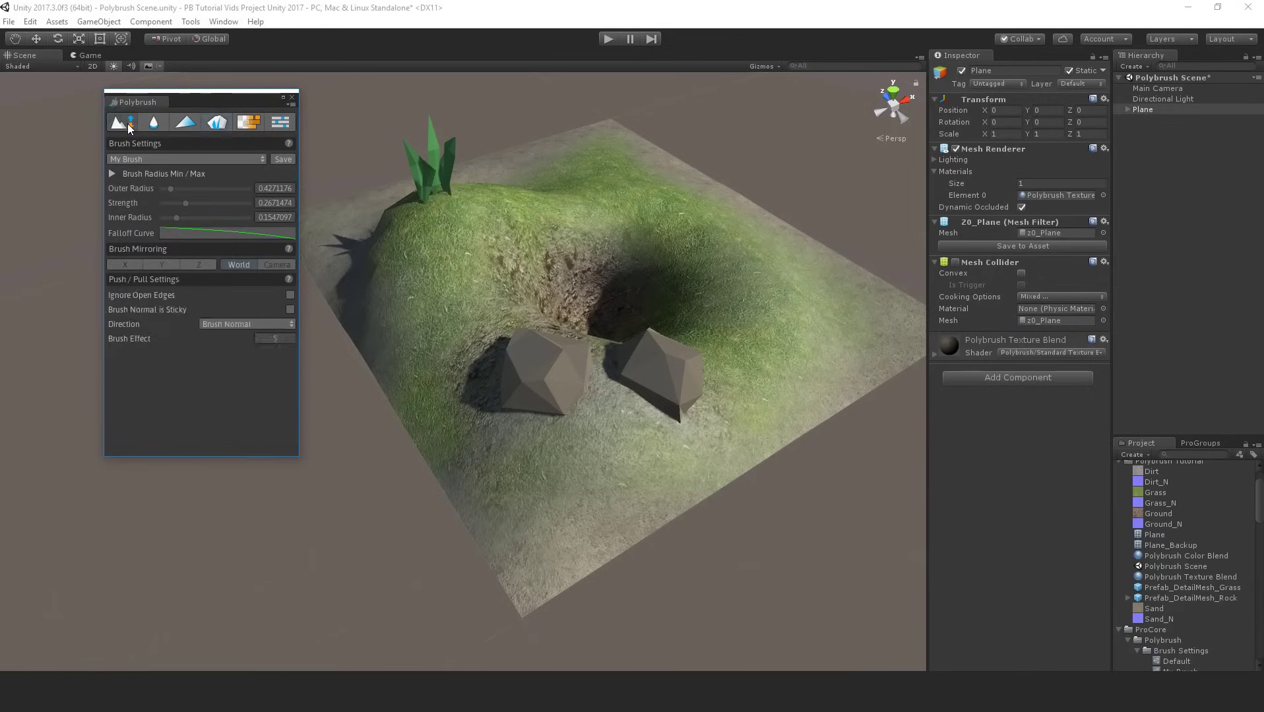
Switch back to the Polybrush tab and pan the Scene view to recentre the terrain.
click(283, 123)
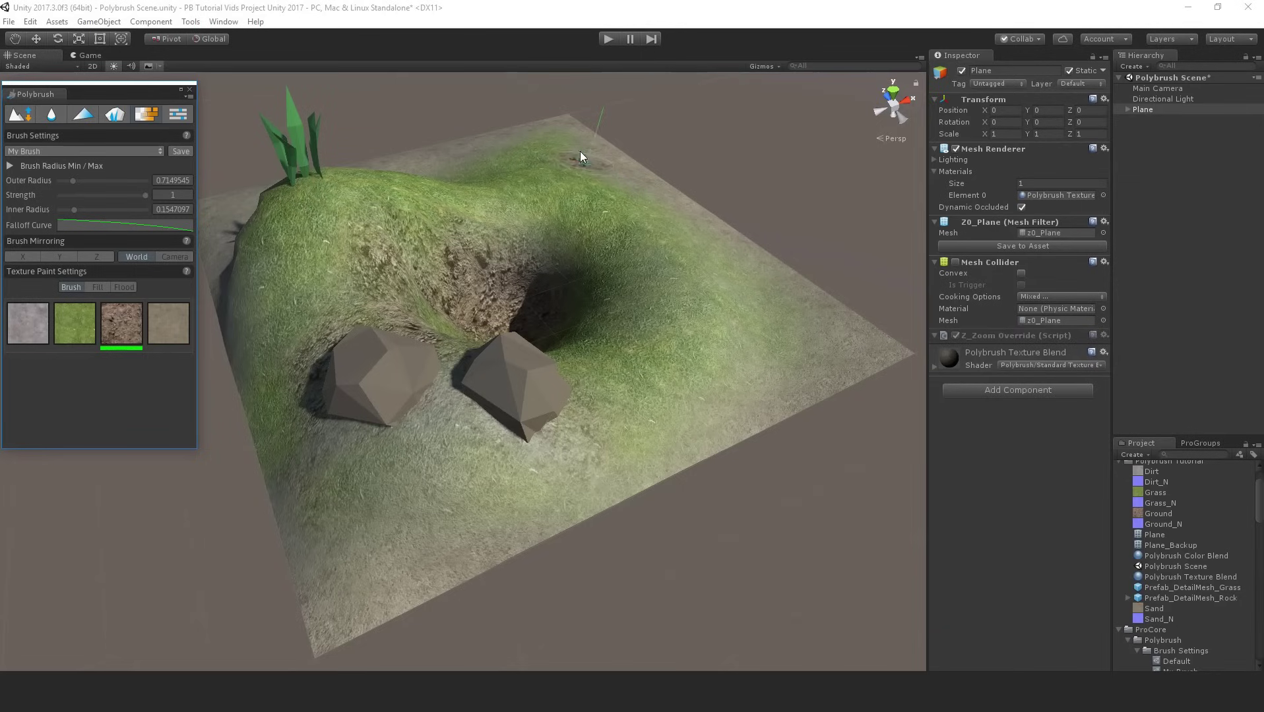
middle_drag(577, 146, 707, 212)
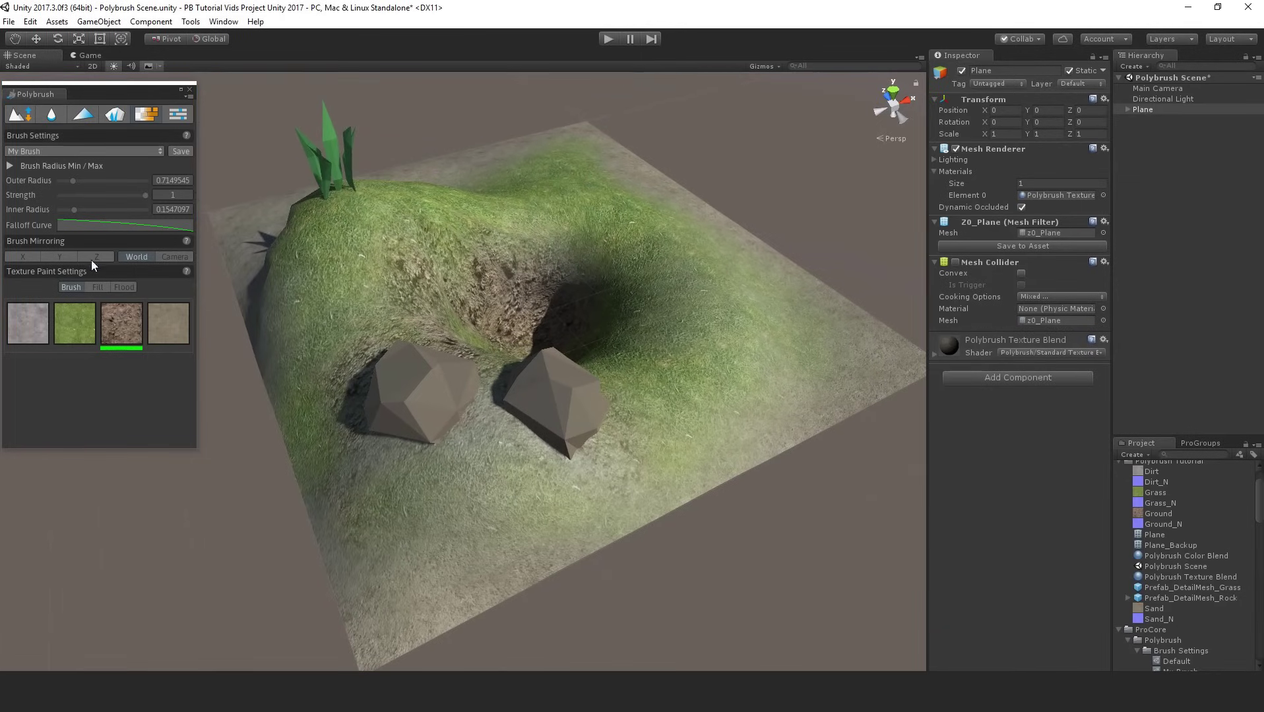
Test X-axis brush mirroring with a dirt stroke, undo it, and turn X mirroring off.
click(26, 258)
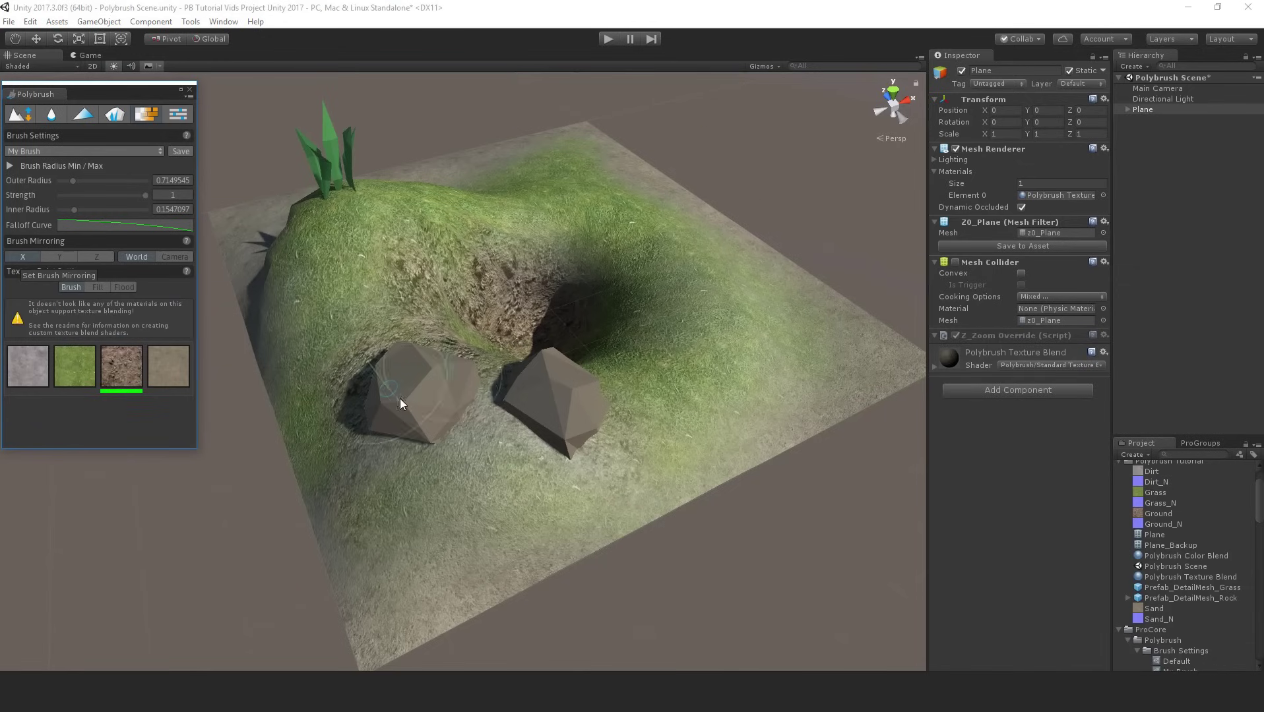
mouse_move(455, 455)
mouse_down()
mouse_move(499, 485)
mouse_move(634, 429)
mouse_move(555, 478)
mouse_move(502, 485)
mouse_move(428, 460)
mouse_move(434, 409)
mouse_move(461, 362)
mouse_move(453, 304)
mouse_move(350, 286)
mouse_move(332, 255)
mouse_move(406, 202)
mouse_move(404, 174)
mouse_move(410, 220)
mouse_move(365, 261)
mouse_move(333, 352)
mouse_up()
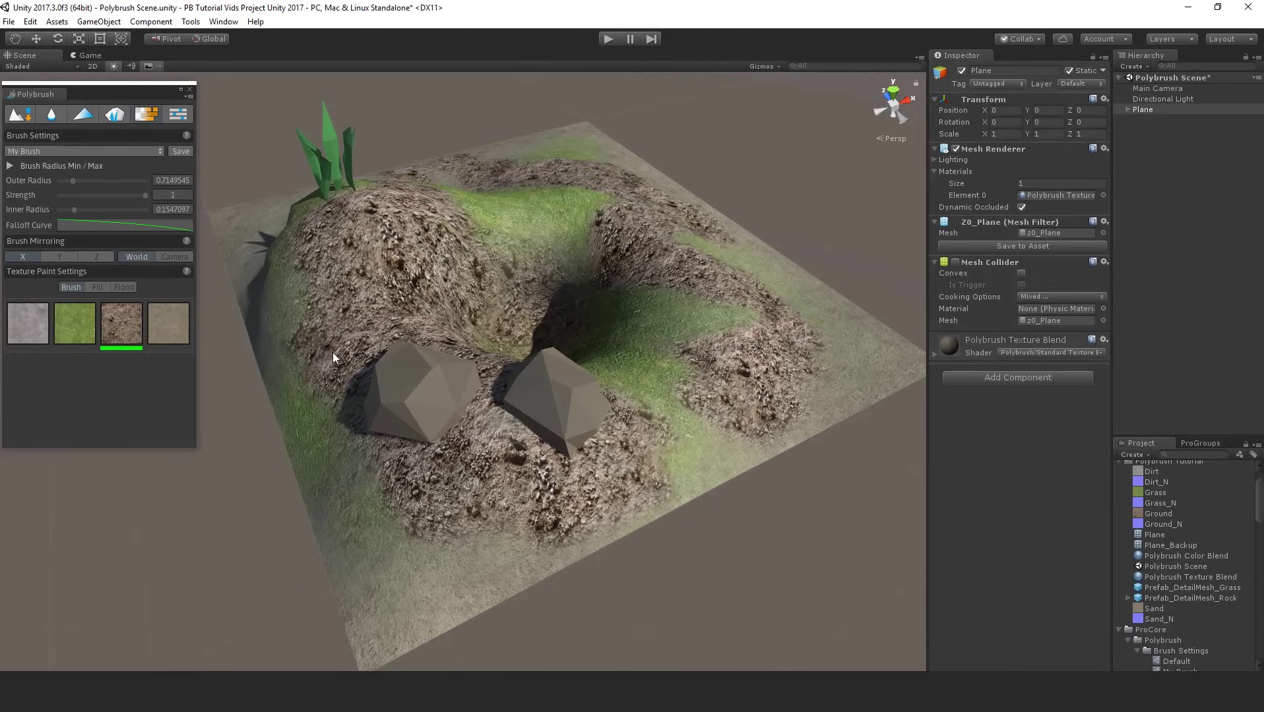
key(ctrl+z)
click(32, 256)
Try Z-axis mirroring with a dirt band, then undo it and the earlier dirt around the rocks.
click(90, 259)
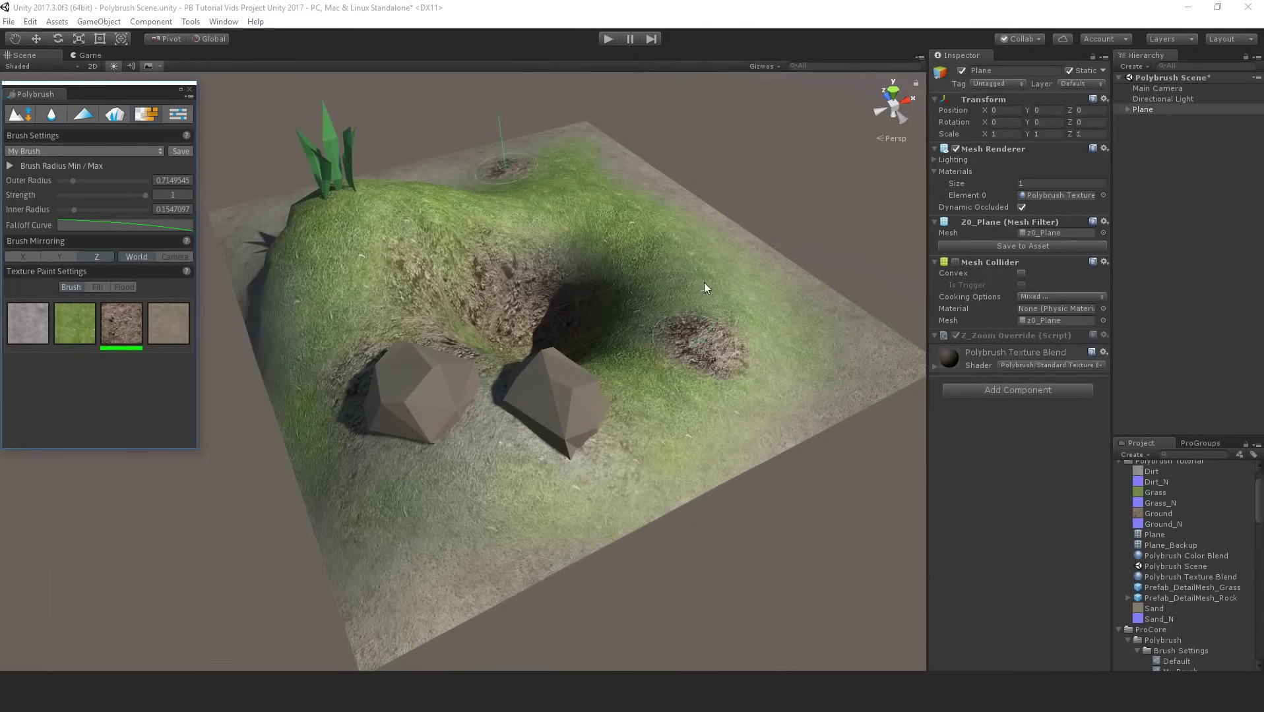
mouse_move(690, 231)
mouse_down()
mouse_move(723, 279)
mouse_move(642, 300)
mouse_move(649, 380)
mouse_move(557, 432)
mouse_move(480, 417)
mouse_move(469, 460)
mouse_up()
key(ctrl+z)
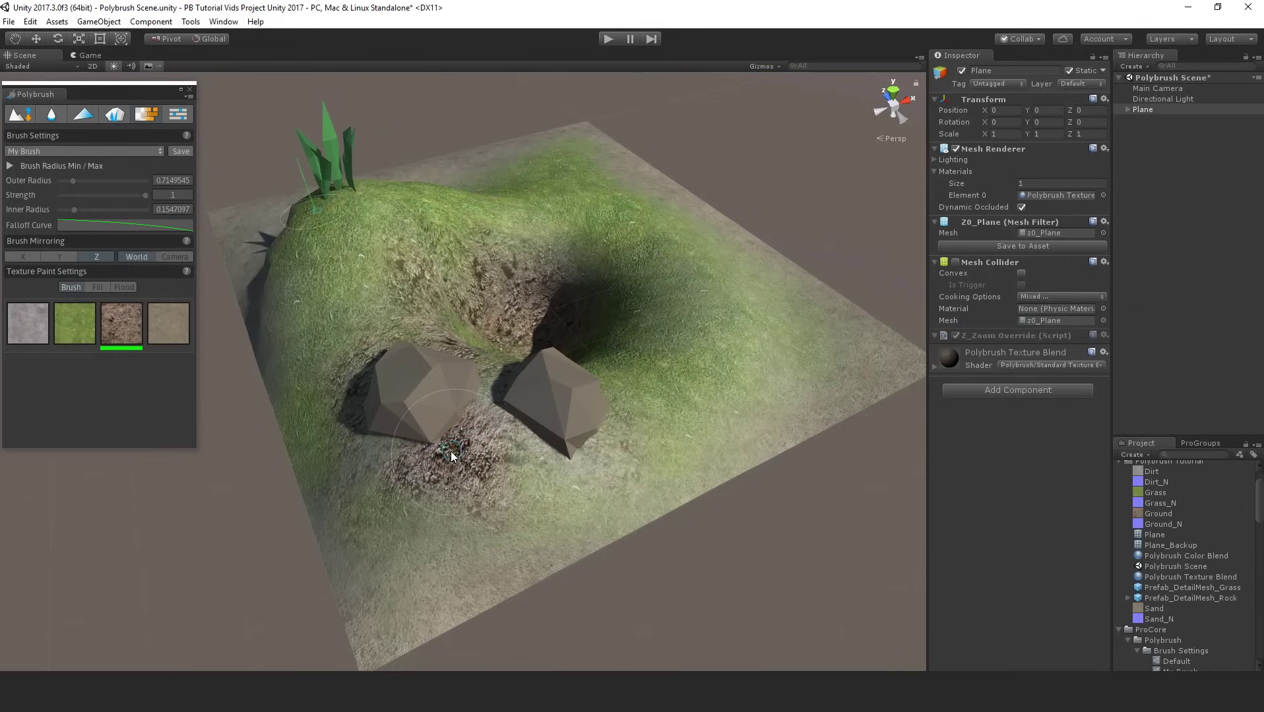
key(ctrl+z)
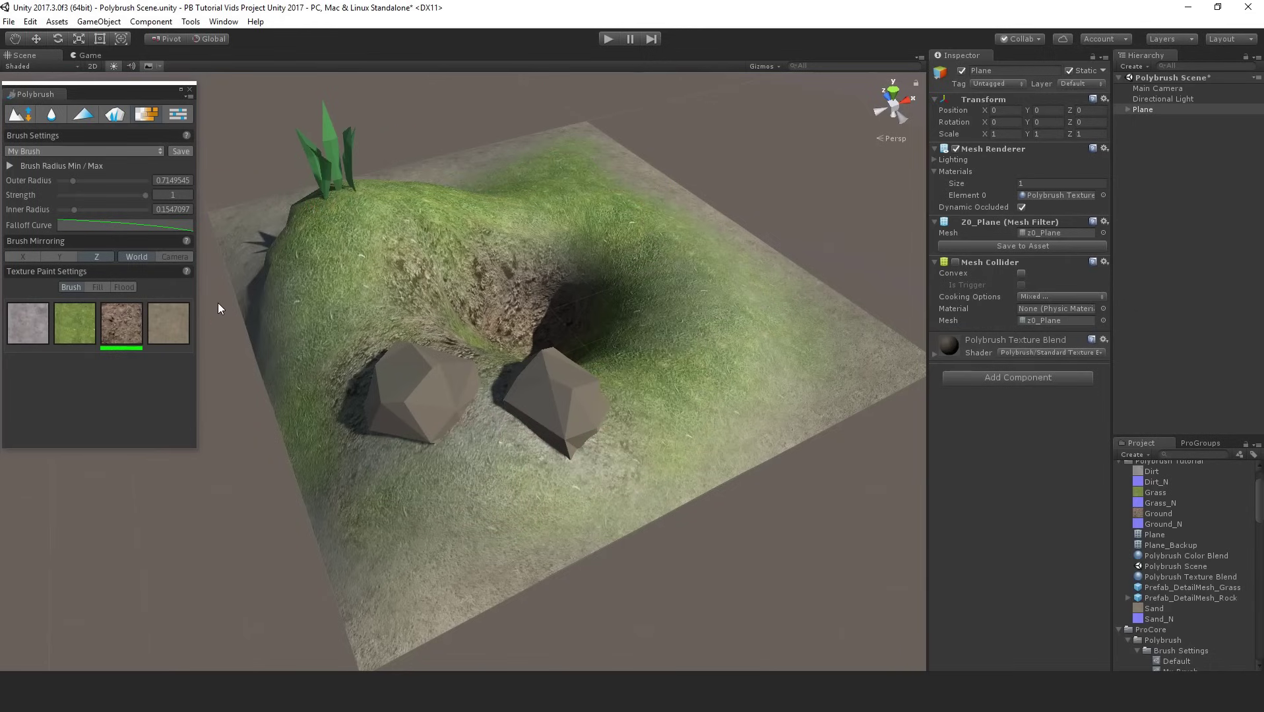
Add Y-axis mirroring, paint mirrored dirt near the front rock, then undo all of it.
click(62, 256)
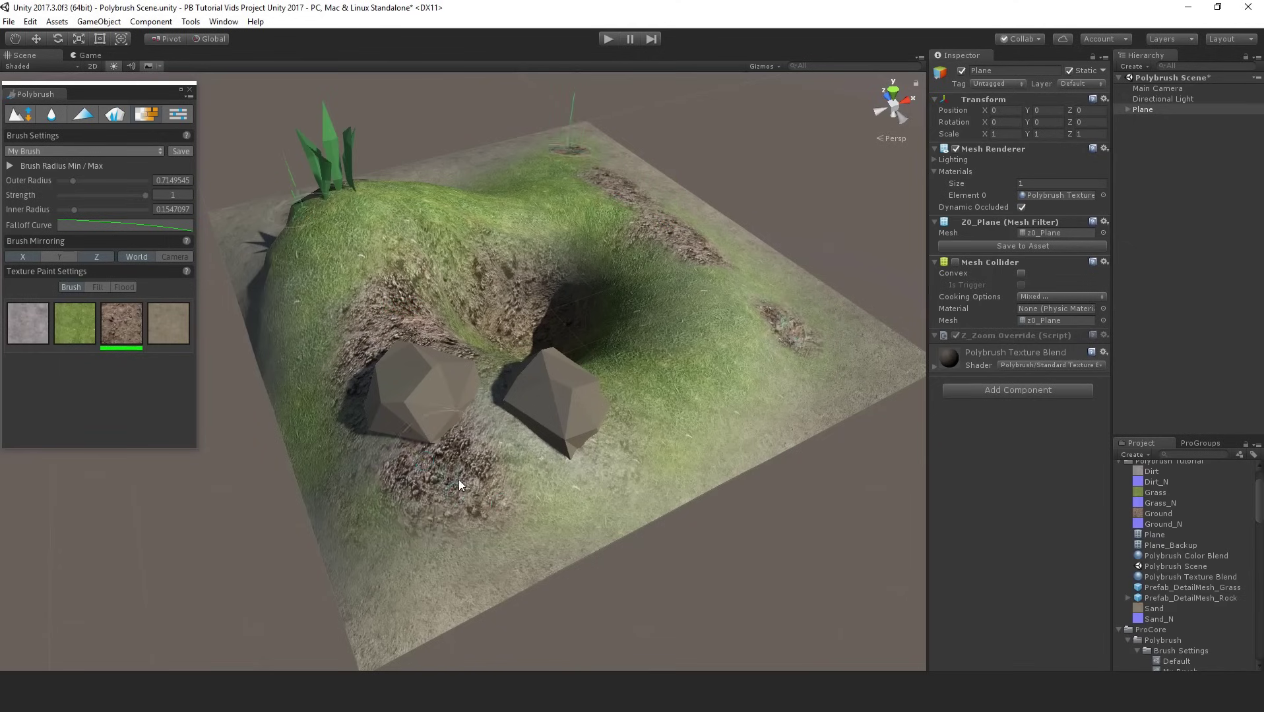
mouse_move(459, 485)
mouse_down()
mouse_move(561, 457)
mouse_move(535, 330)
mouse_move(488, 343)
mouse_move(499, 443)
mouse_move(486, 481)
mouse_move(437, 485)
mouse_move(444, 526)
mouse_move(389, 460)
mouse_move(544, 449)
mouse_move(605, 345)
mouse_move(428, 377)
mouse_move(509, 275)
mouse_move(482, 355)
mouse_up()
key(ctrl+z)
Switch brush mirroring from the Z axis to Camera space and paint a dirt patch on the grass.
click(97, 256)
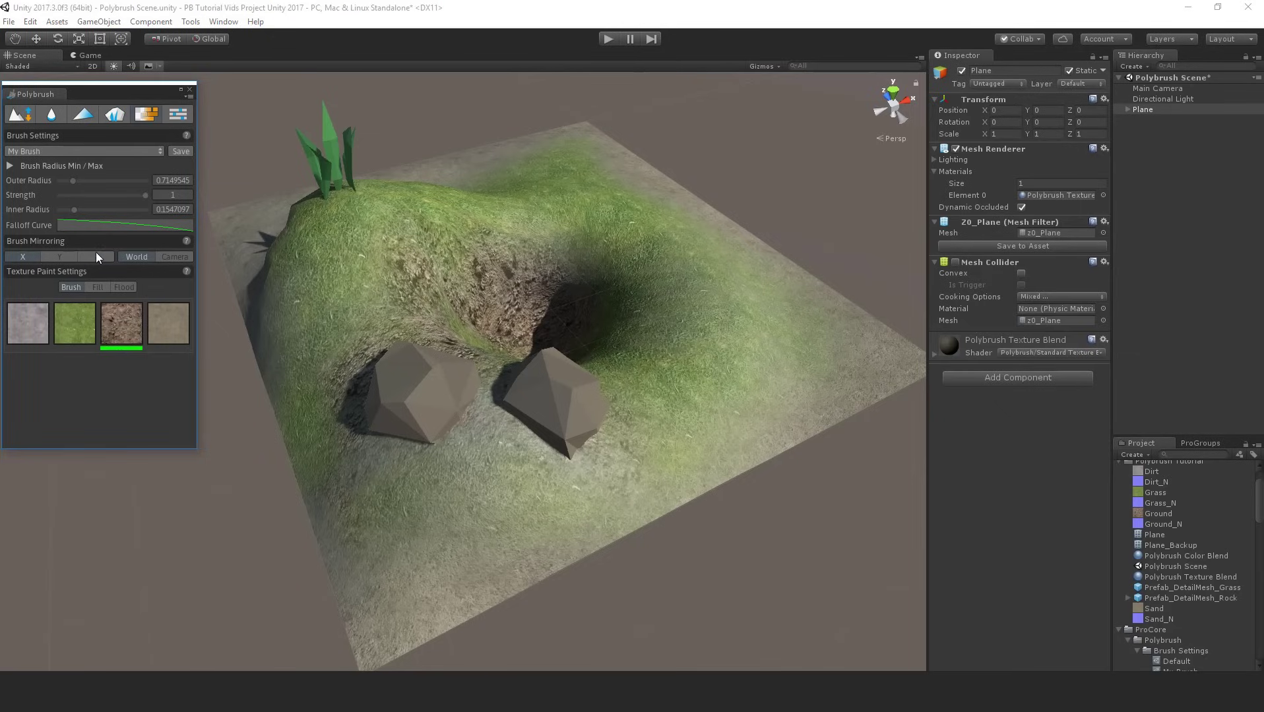
click(171, 257)
click(712, 328)
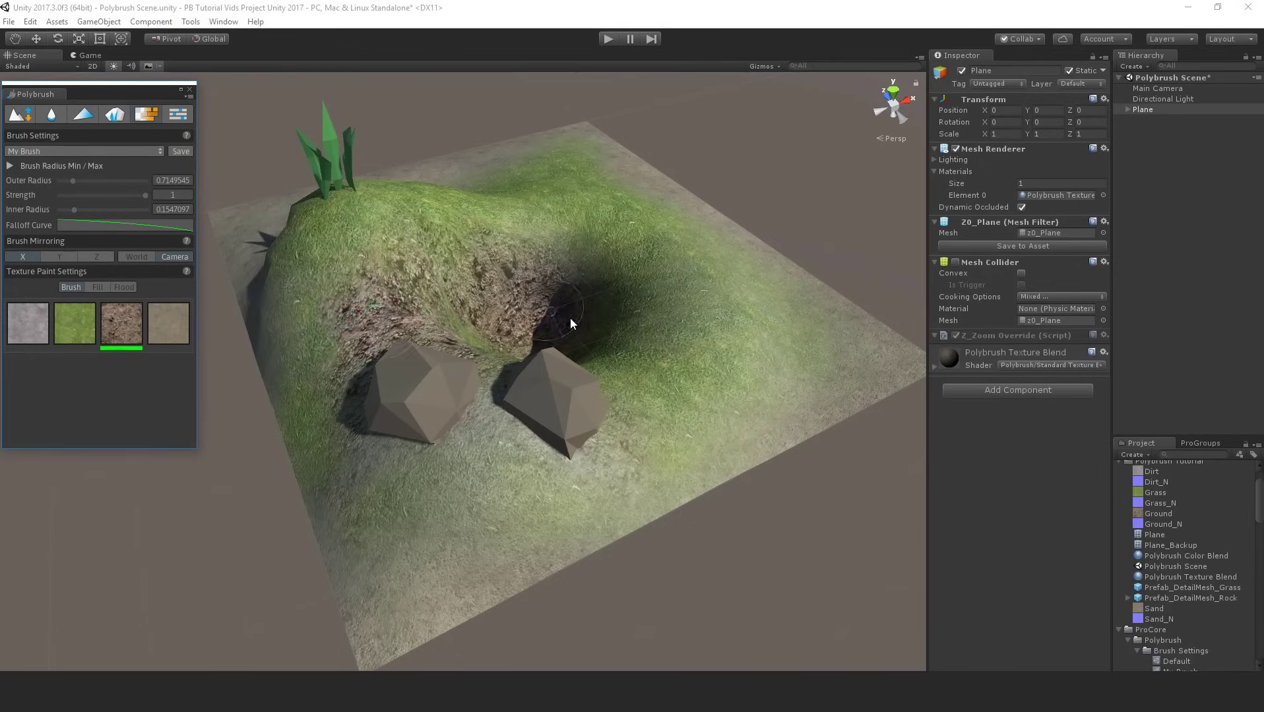
Orbit around the hill and paint mirrored dirt patches beside the hole.
key(alt)
mouse_move(634, 343)
alt+mouse_down()
mouse_move(596, 368)
mouse_move(553, 361)
mouse_move(427, 385)
mouse_move(462, 384)
alt+mouse_up()
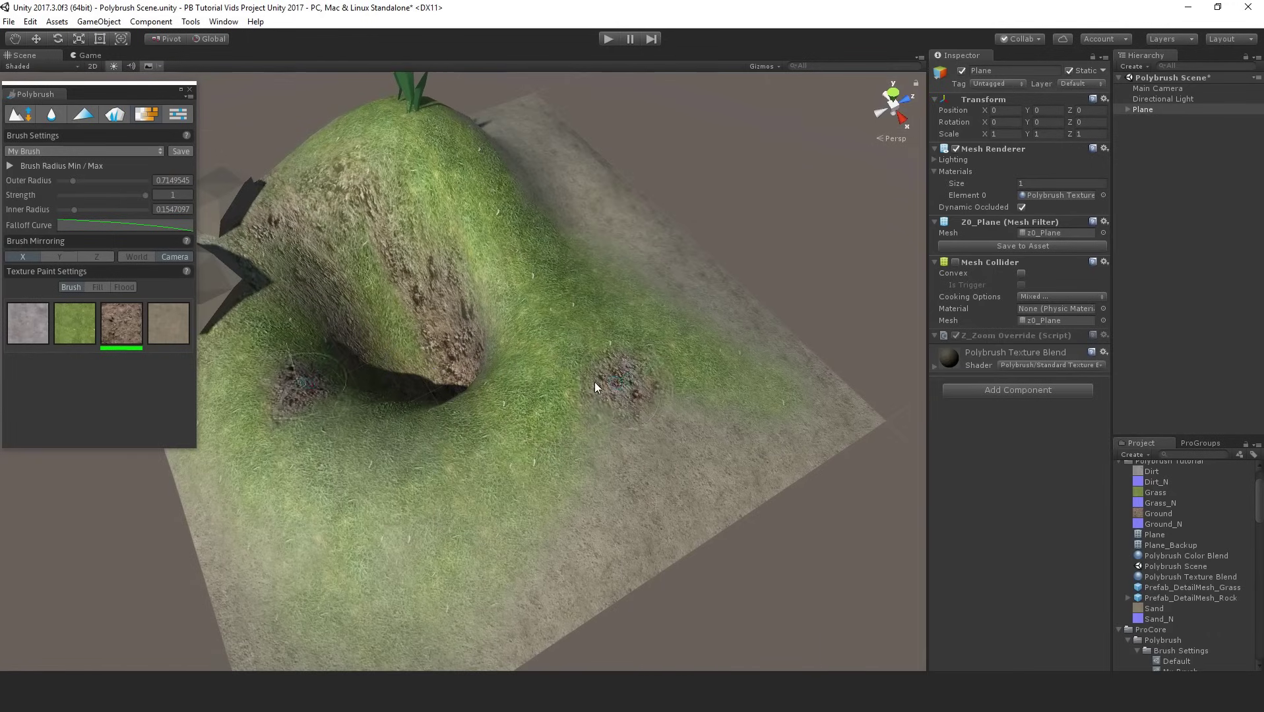
alt+drag(524, 368, 378, 392)
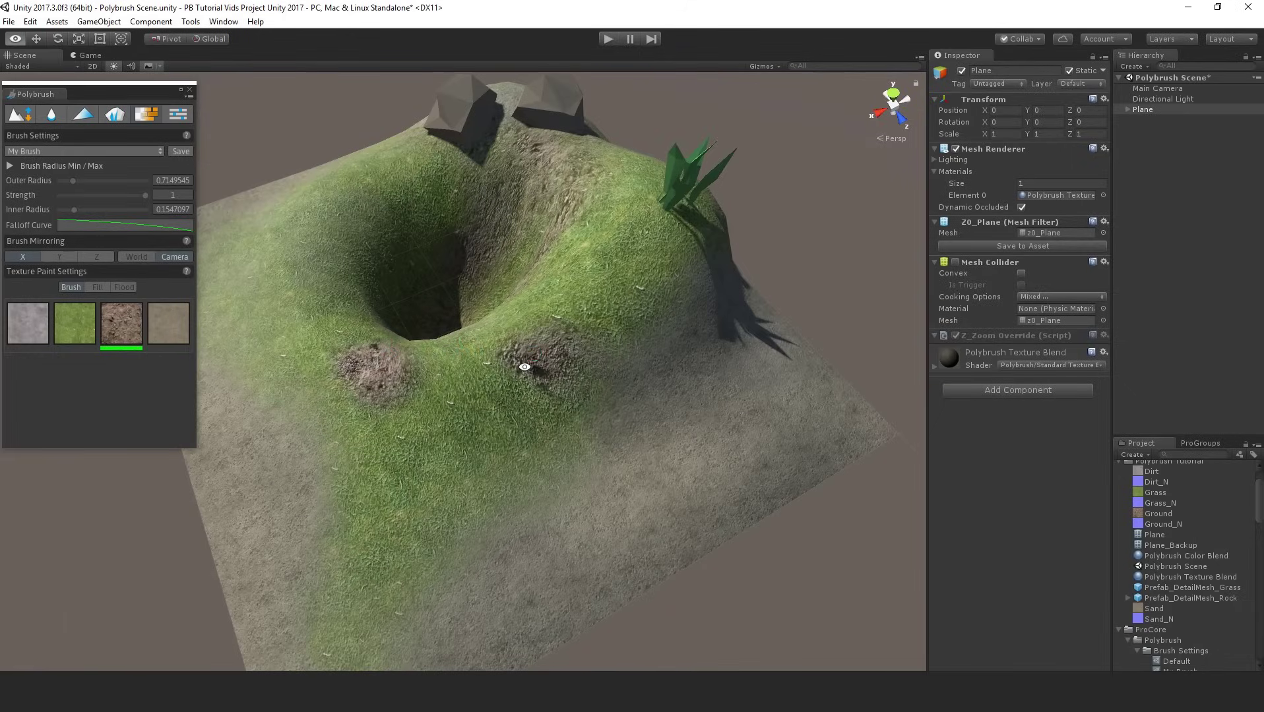
mouse_move(519, 365)
alt+mouse_down()
mouse_move(787, 353)
mouse_move(606, 376)
mouse_move(561, 412)
mouse_move(671, 412)
mouse_move(580, 252)
mouse_move(592, 203)
mouse_move(608, 225)
alt+mouse_up()
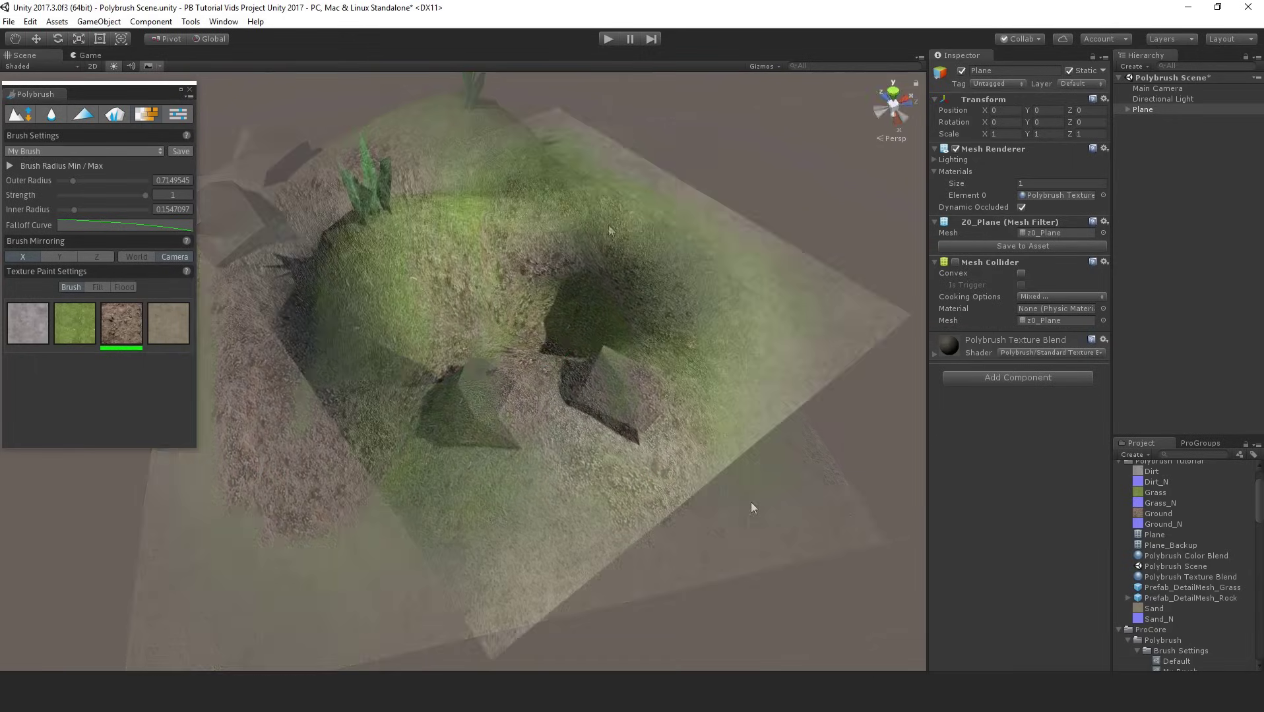